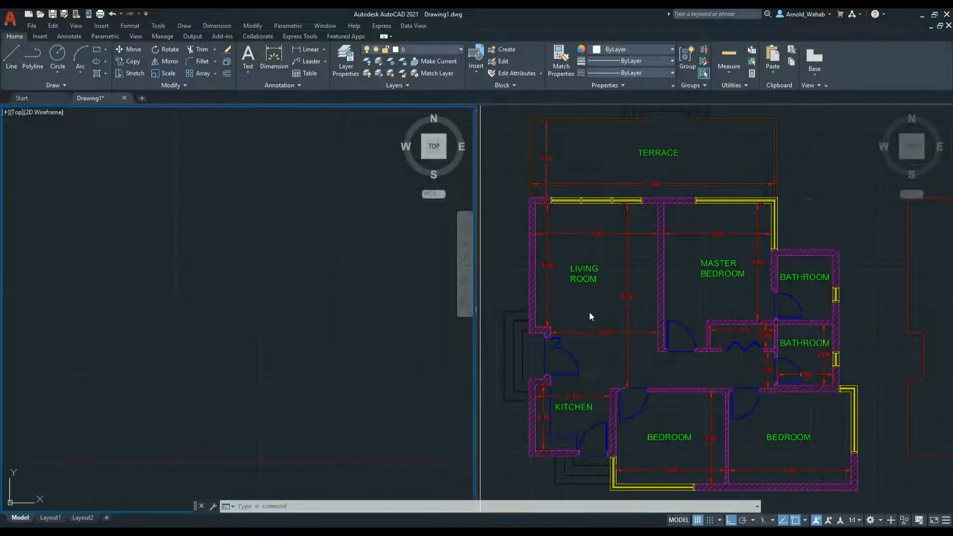
Examine the reference floor plan, focusing on the living room's upper-left wall corner and the surrounding dimensions
click(589, 312)
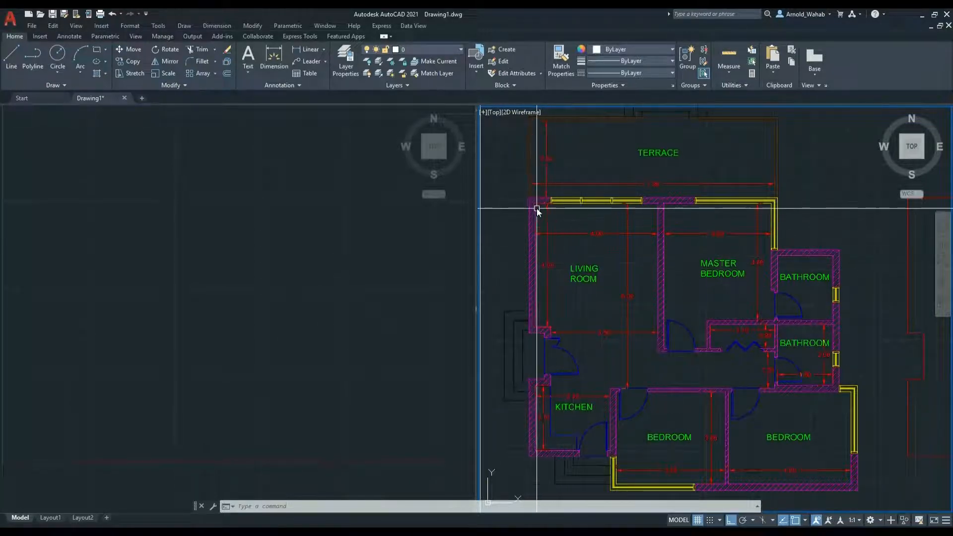
scroll(536, 209, up, 5)
scroll(594, 237, down, 6)
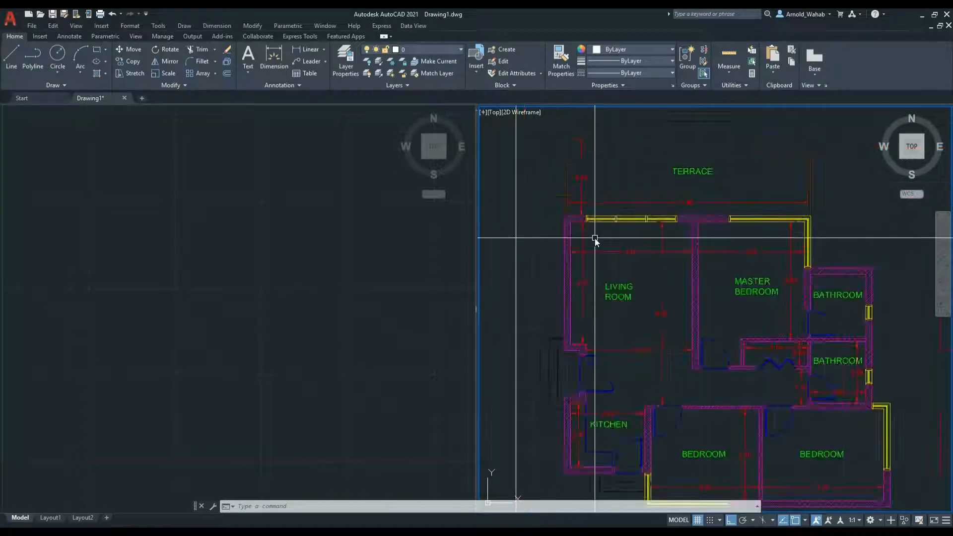
scroll(617, 254, up, 6)
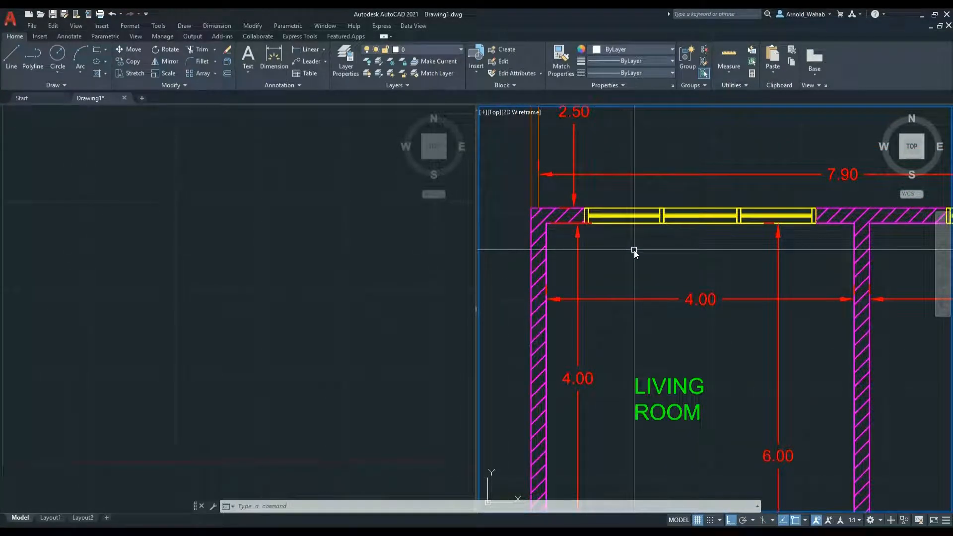
scroll(640, 276, down, 6)
scroll(649, 277, up, 2)
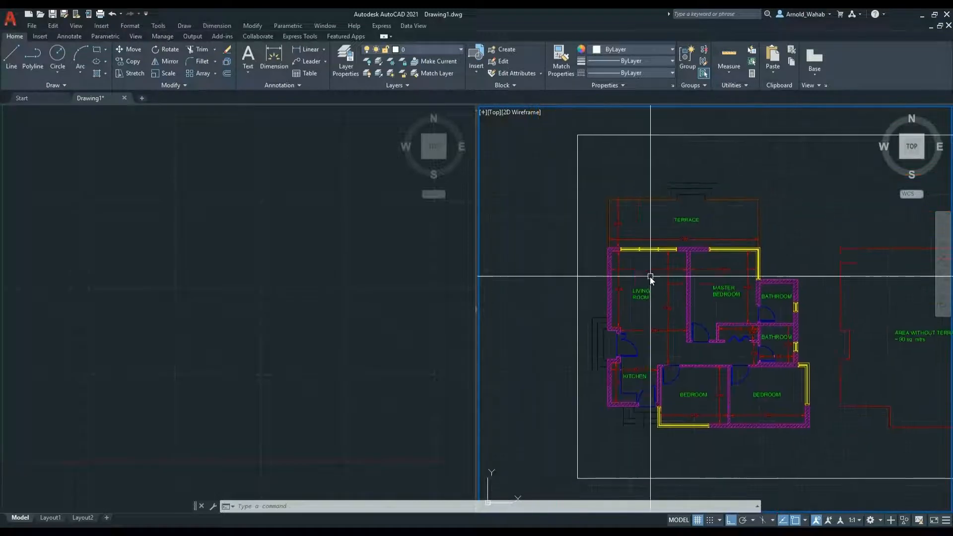
middle_drag(651, 287, 622, 270)
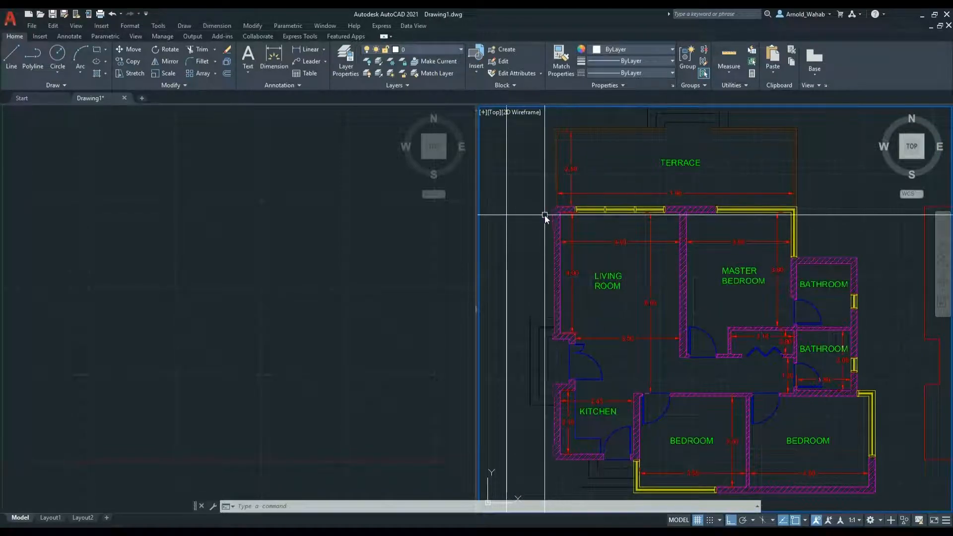
scroll(560, 218, up, 2)
scroll(570, 220, up, 2)
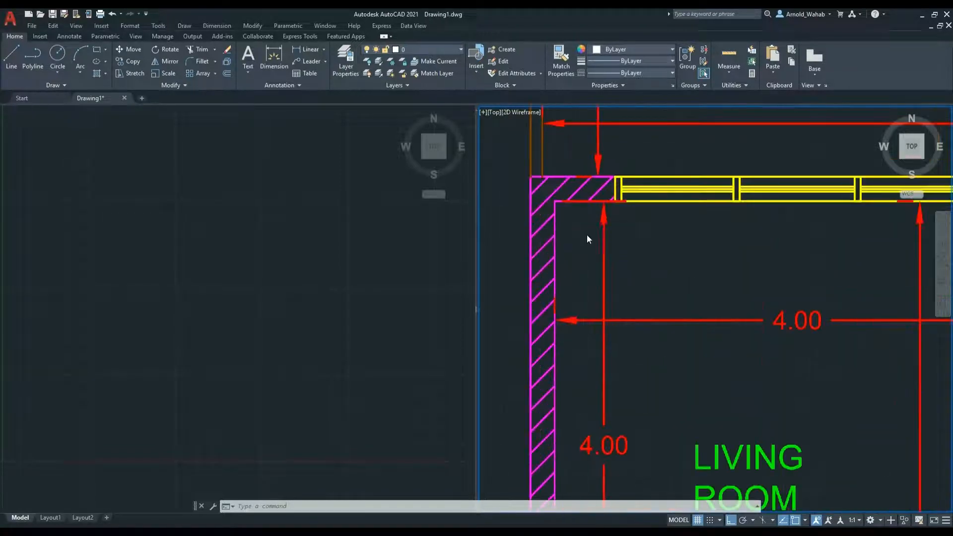
scroll(587, 234, down, 6)
scroll(621, 247, up, 6)
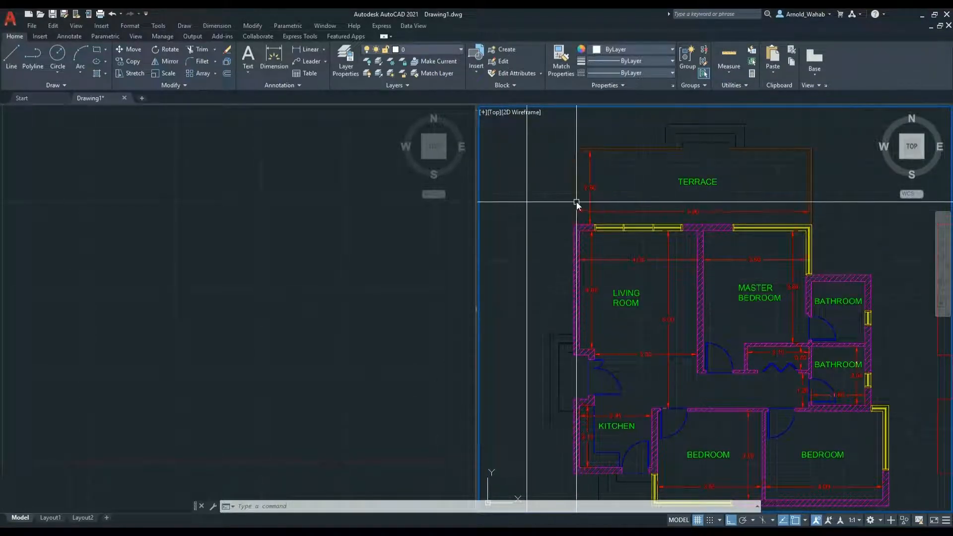
scroll(589, 234, up, 2)
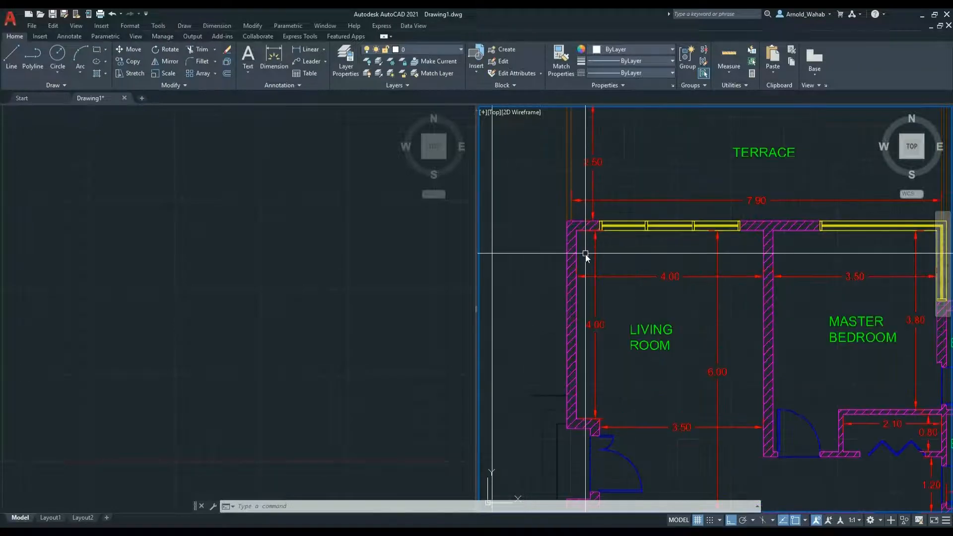
click(397, 308)
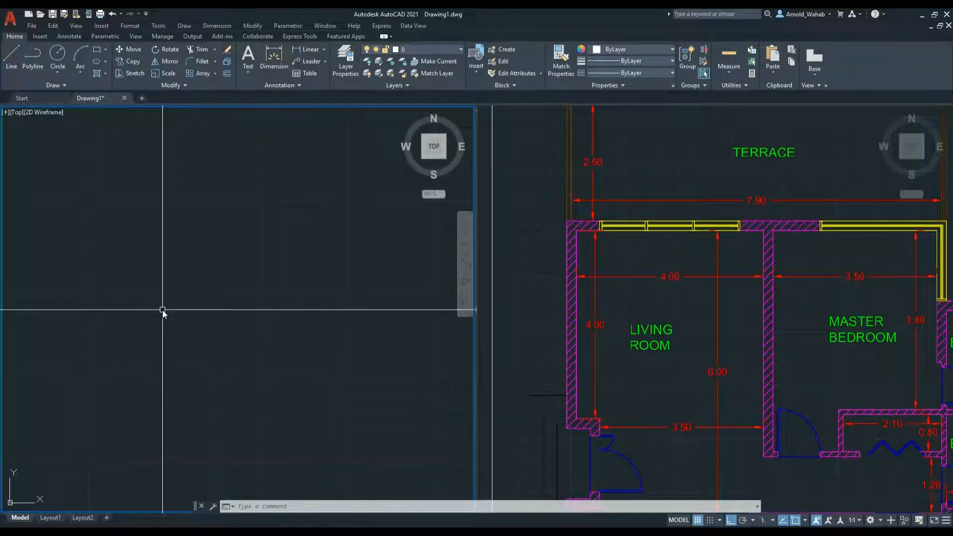
scroll(160, 309, down, 3)
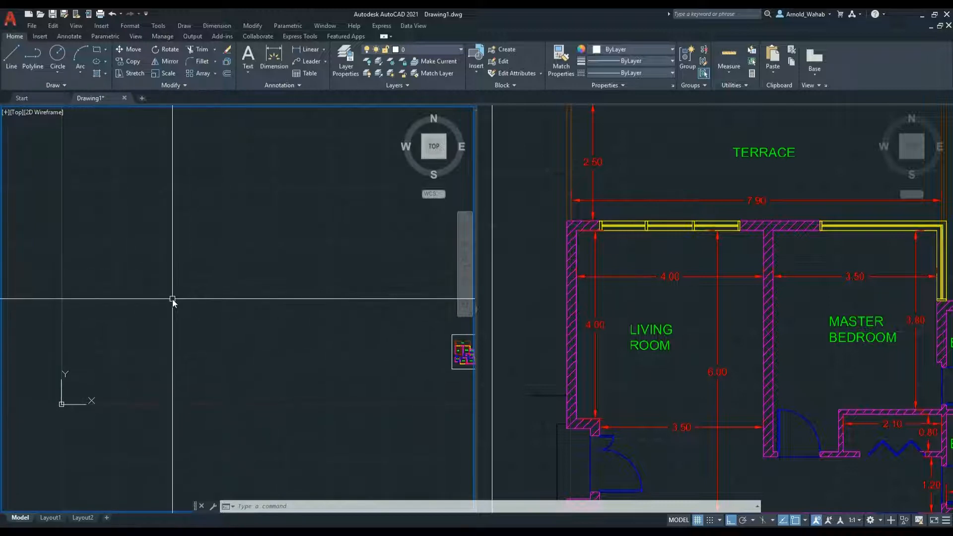
scroll(172, 300, up, 2)
scroll(169, 301, down, 2)
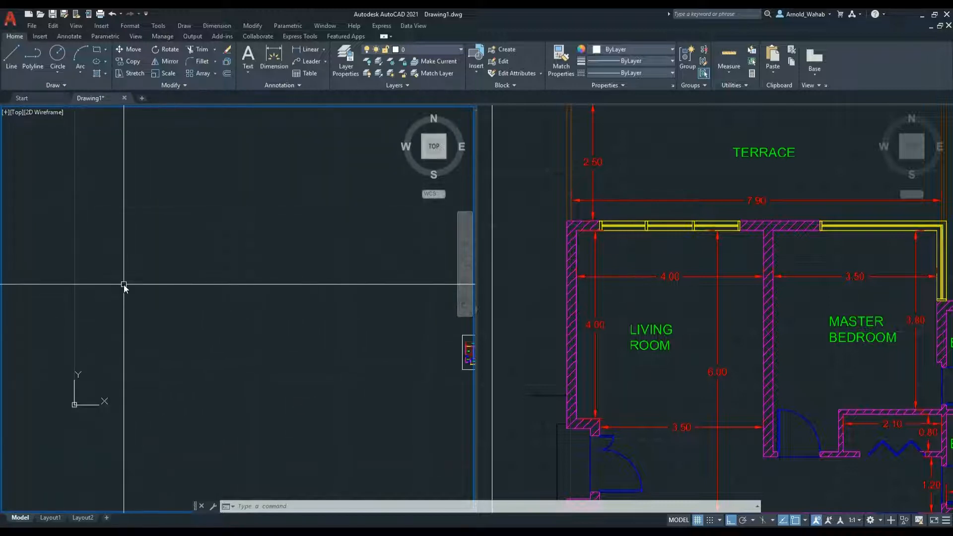
scroll(122, 281, up, 2)
scroll(106, 286, up, 1)
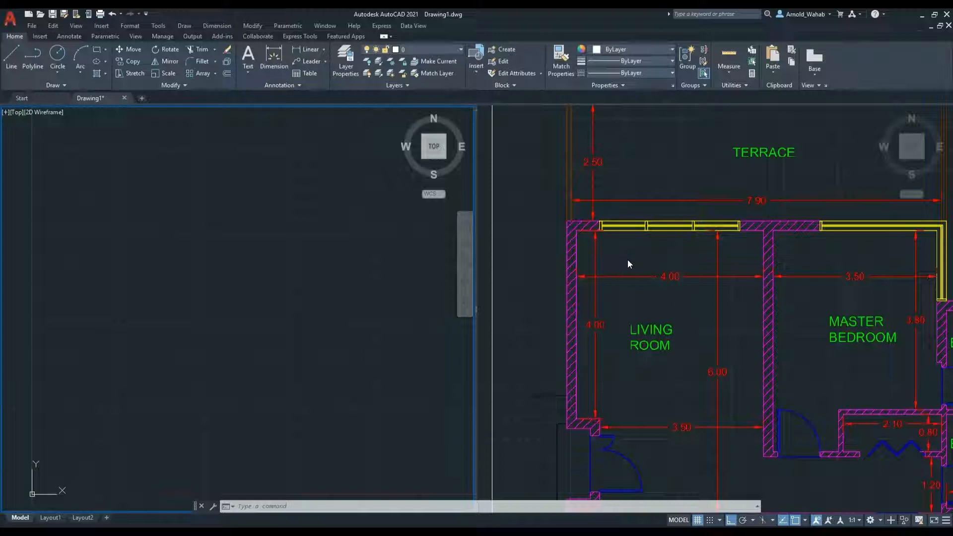
click(657, 267)
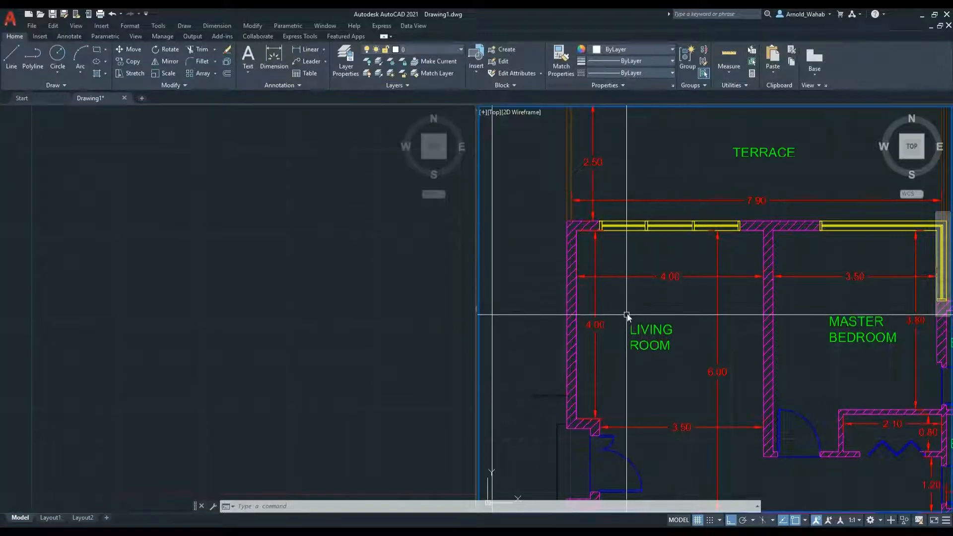
middle_drag(715, 323, 691, 322)
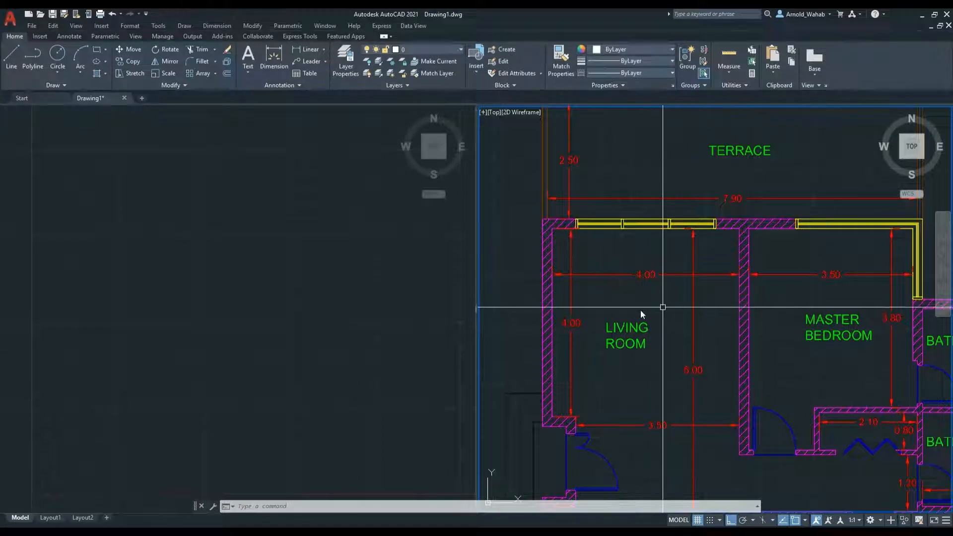
click(91, 309)
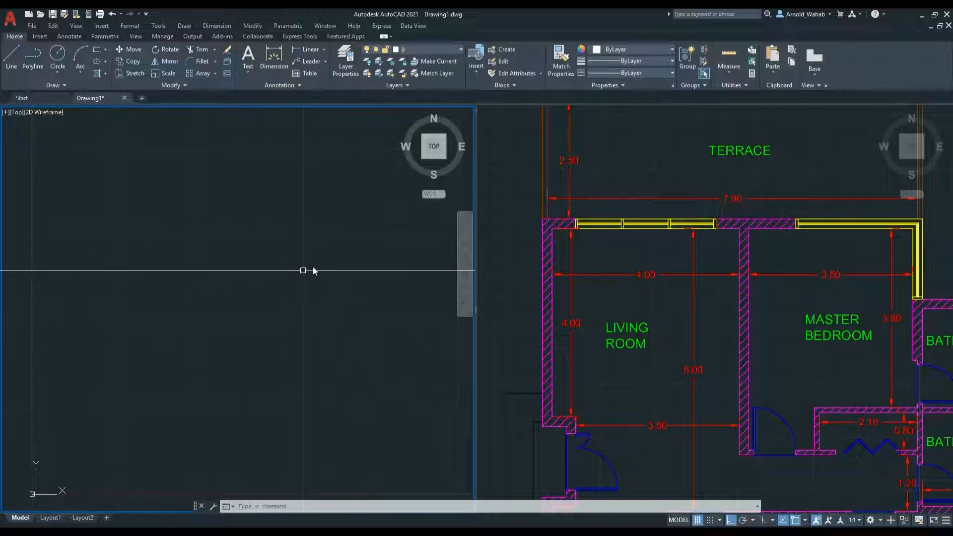
click(629, 179)
click(336, 220)
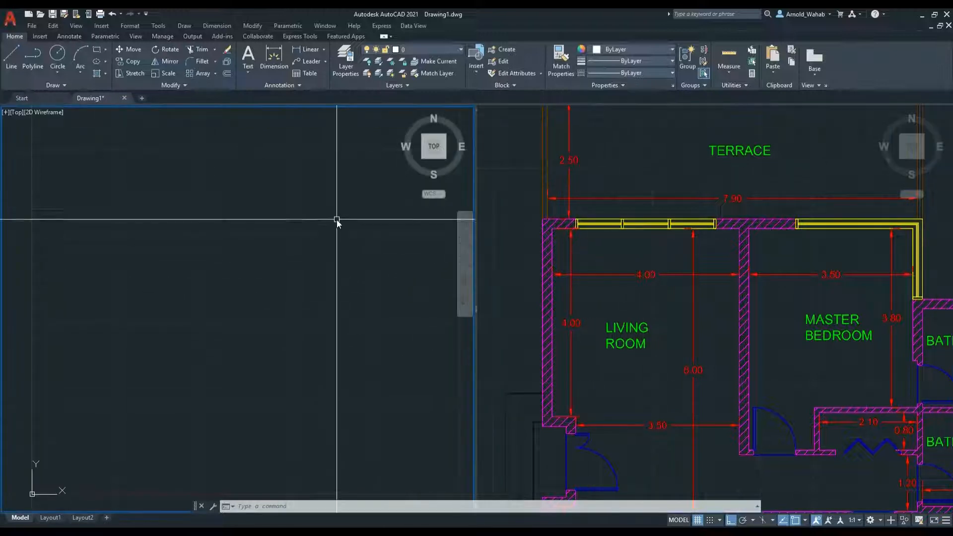
click(599, 168)
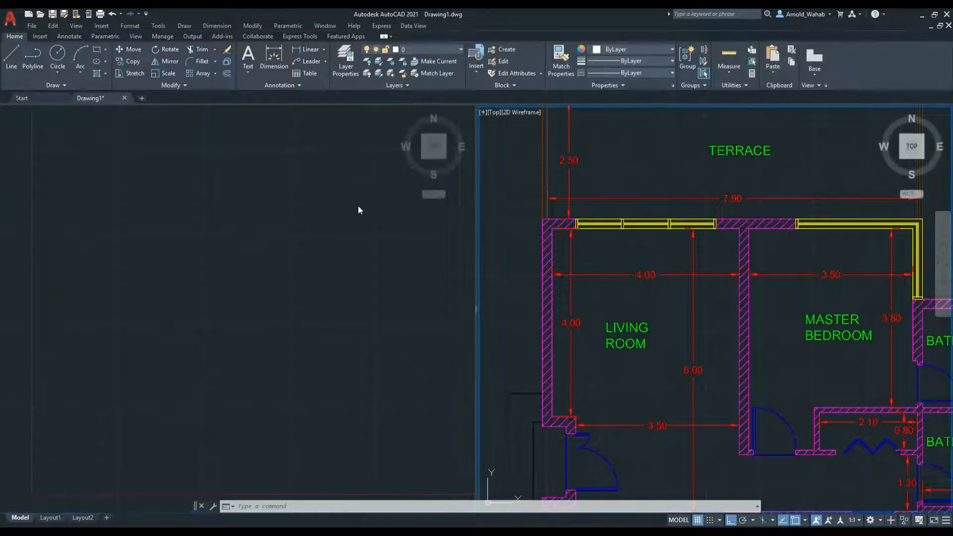
Try to split the active viewport into two viewports using the Vertical configuration
click(355, 236)
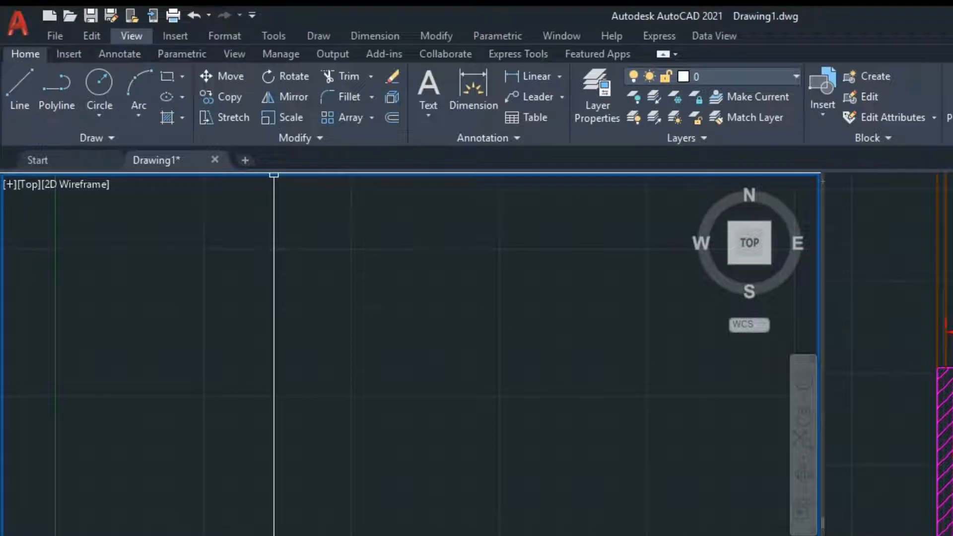
mouse_move(164, 469)
mouse_move(199, 282)
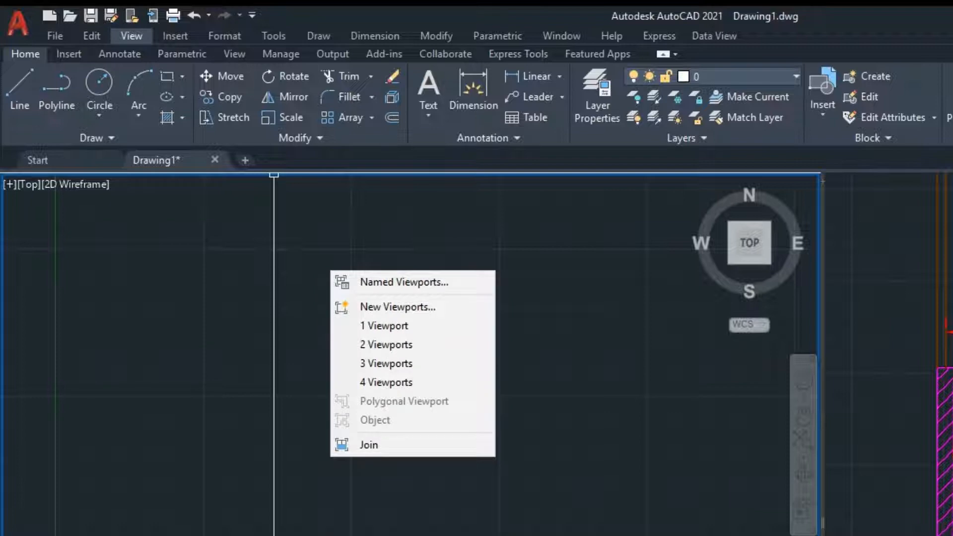
click(407, 347)
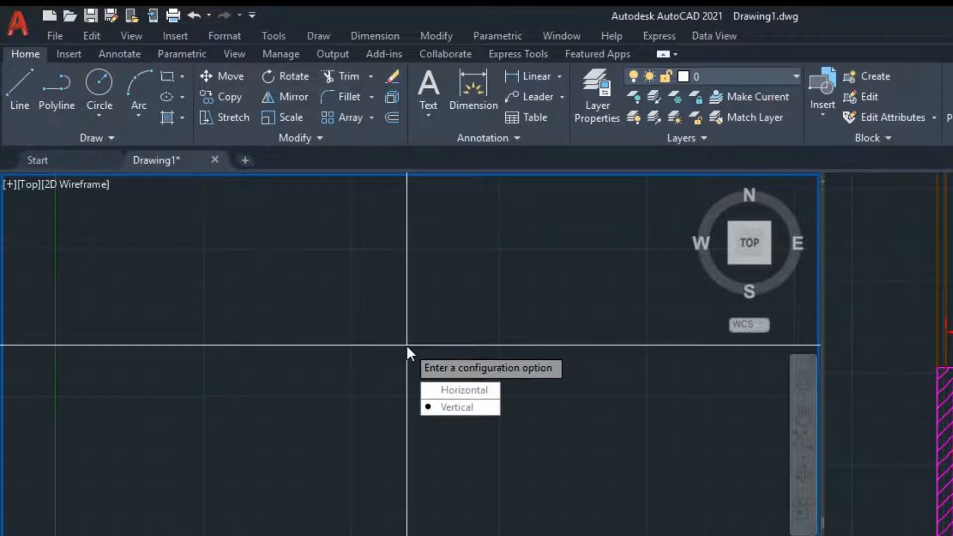
click(457, 407)
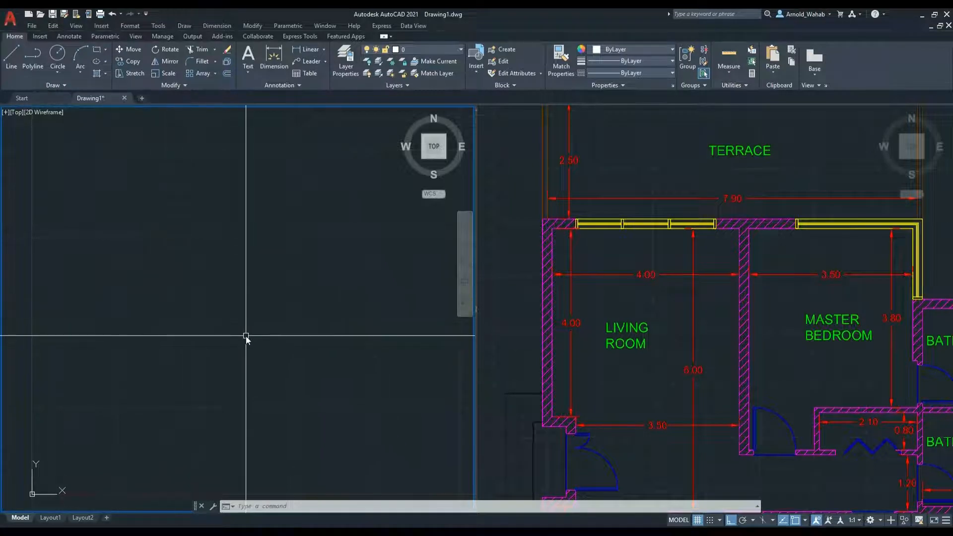
Examine the living room's walls and its interior width and height dimensions in the reference floor plan
click(559, 245)
scroll(549, 232, up, 4)
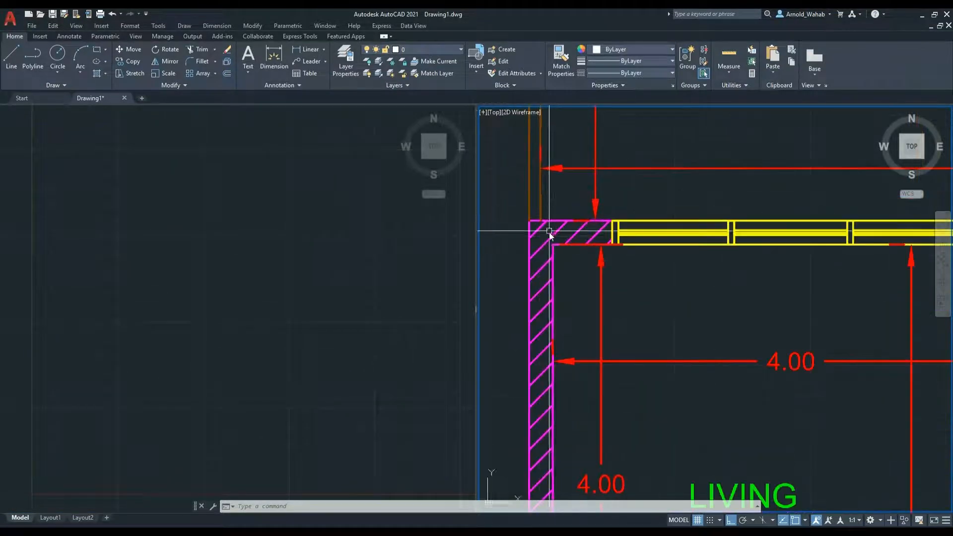
middle_drag(552, 259, 553, 289)
scroll(553, 252, down, 6)
scroll(555, 276, up, 4)
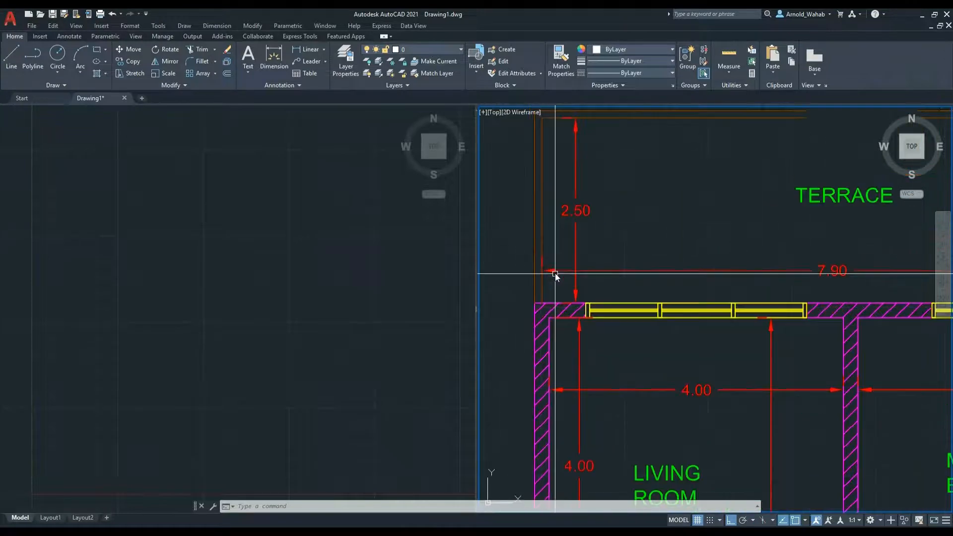
scroll(557, 290, down, 2)
middle_drag(582, 403, 564, 313)
scroll(566, 311, up, 2)
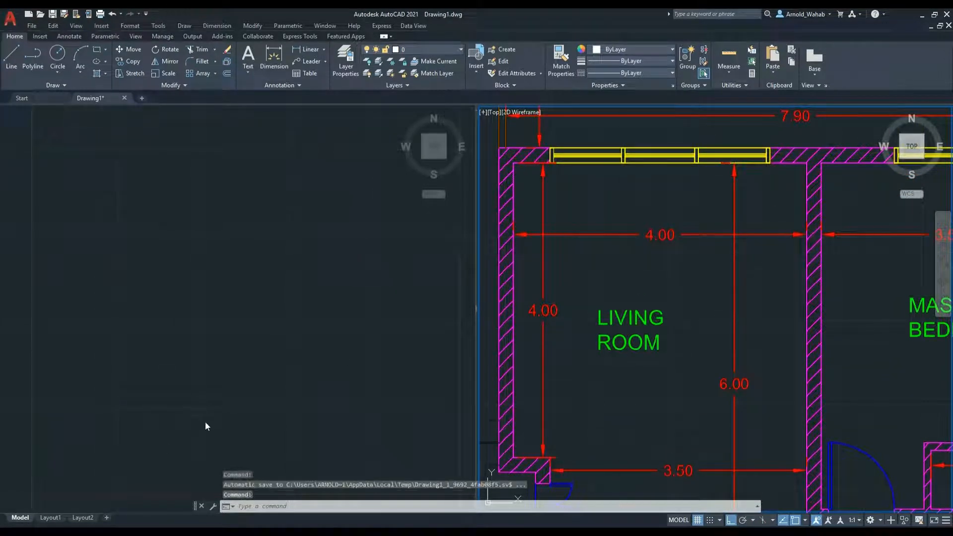
Draw a vertical construction line near the Y axis in the empty viewport
click(145, 305)
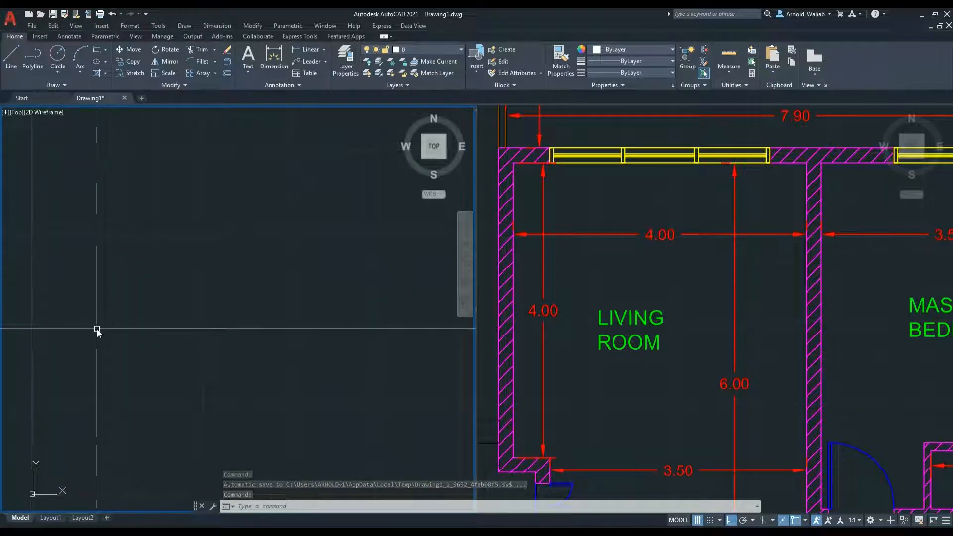
text(XL)
key(space)
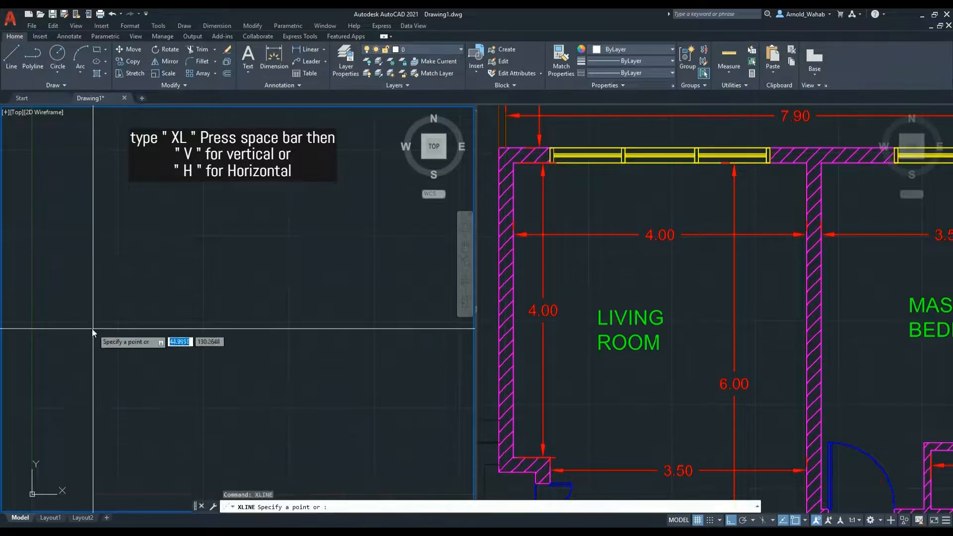
text(V)
key(space)
click(93, 304)
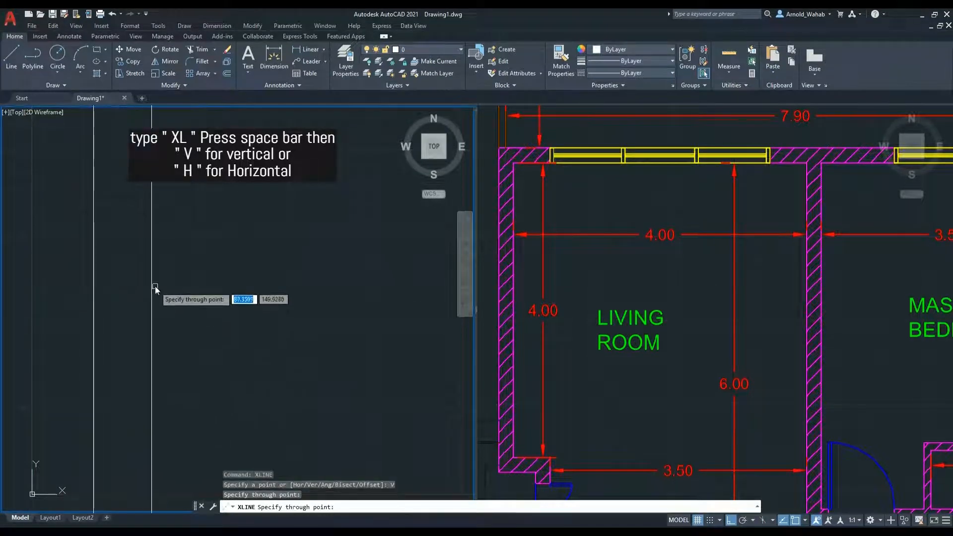
key(space)
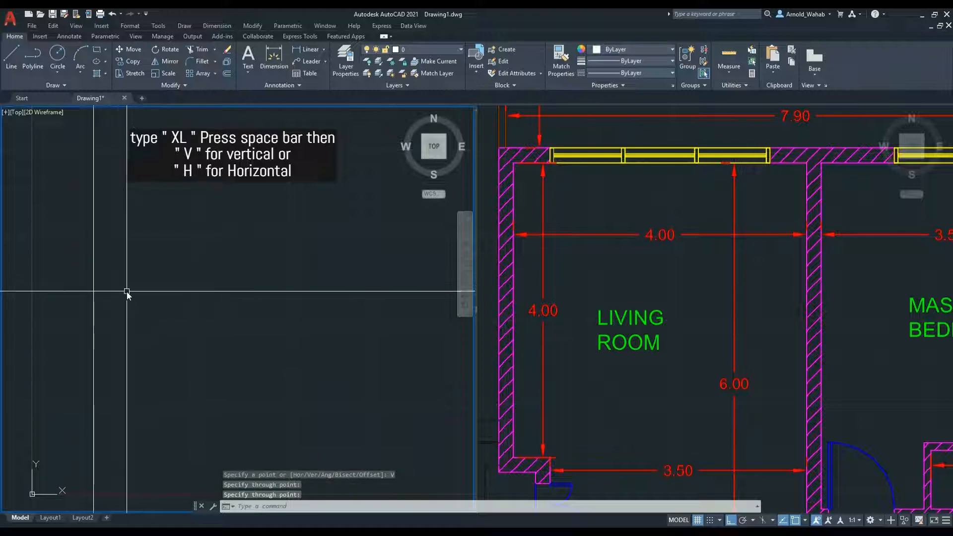
Draw a horizontal construction line crossing the vertical construction line
key(space)
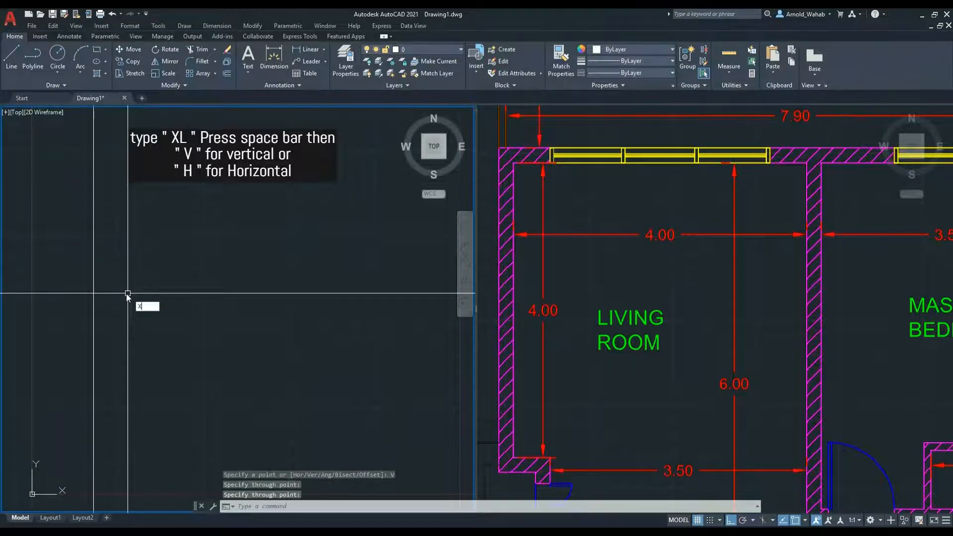
text(H)
key(space)
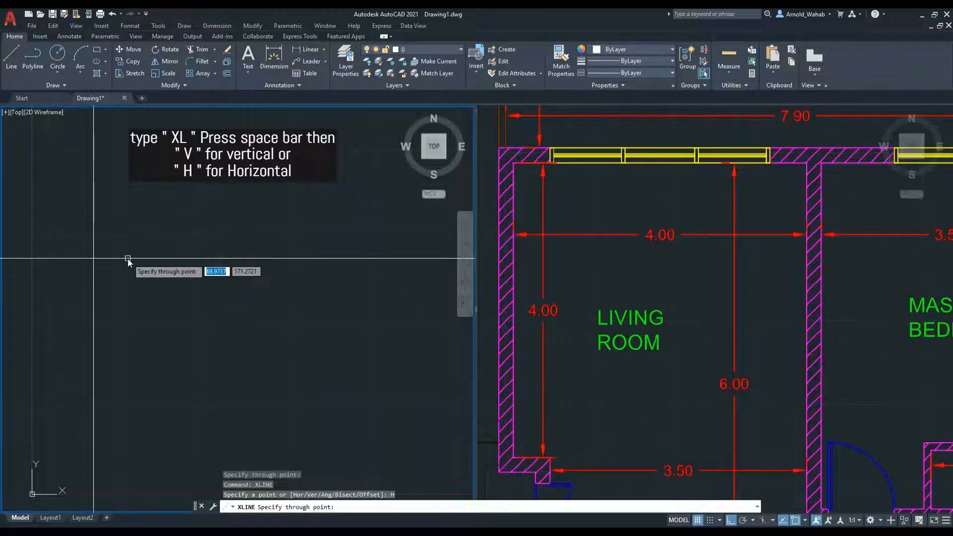
click(127, 258)
key(space)
Offset the vertical construction line 4 units to its right for the living room's width
text(o)
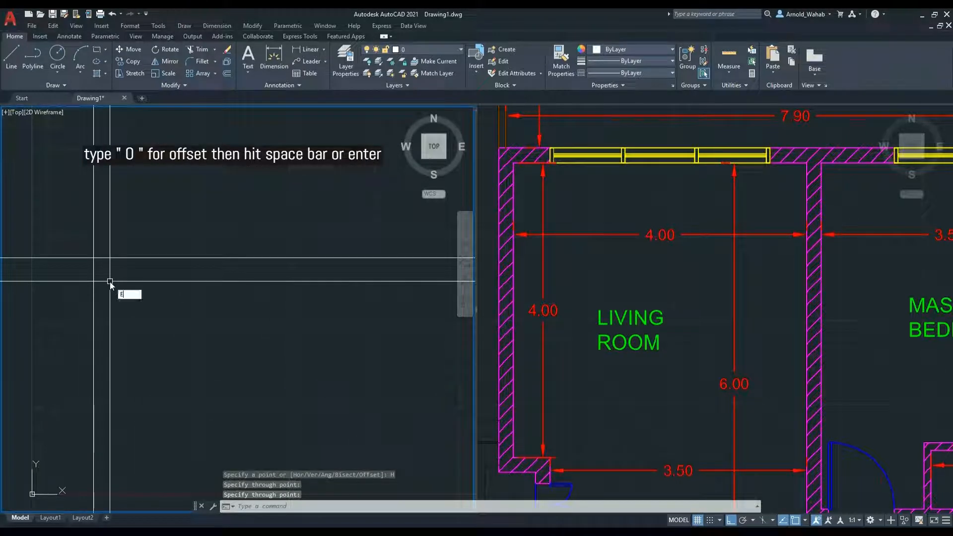
key(space)
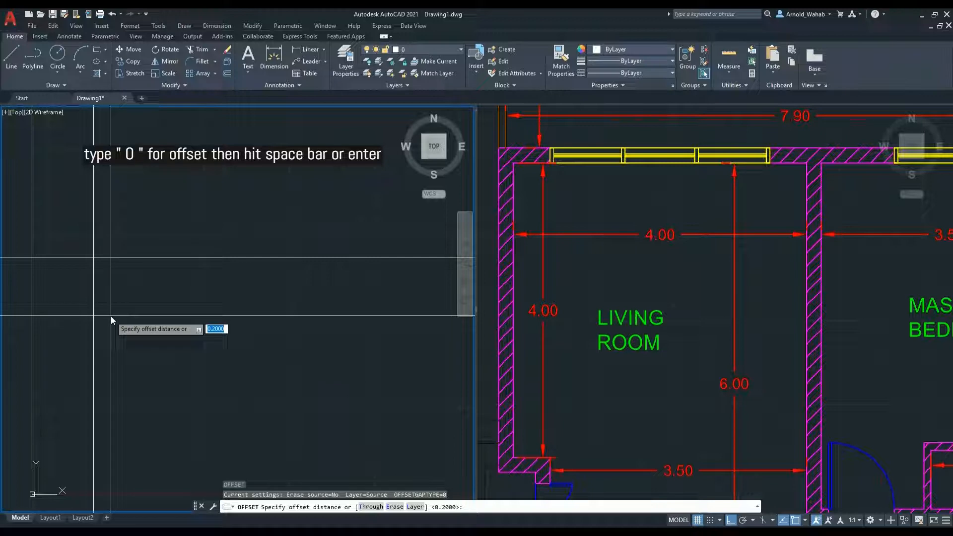
text(4)
key(Return)
click(95, 300)
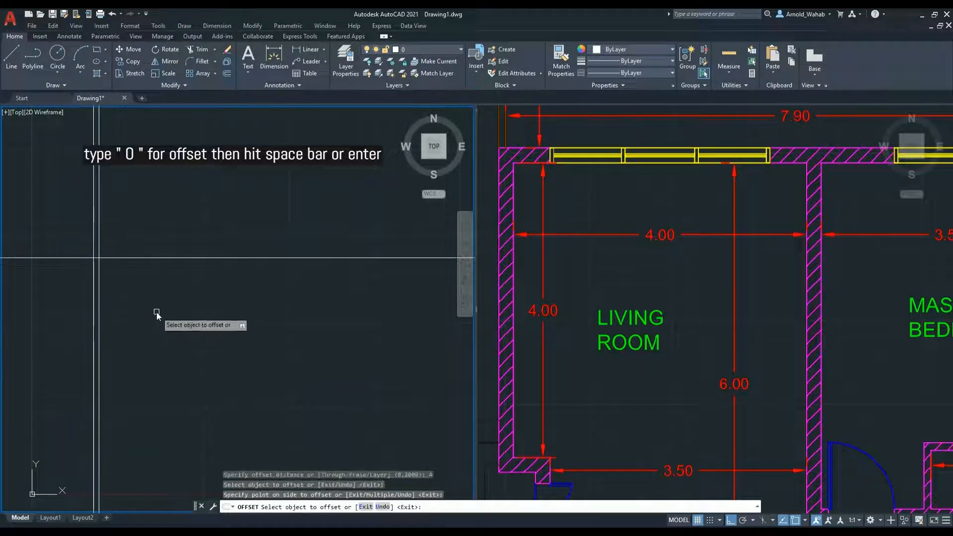
click(125, 293)
scroll(93, 264, up, 5)
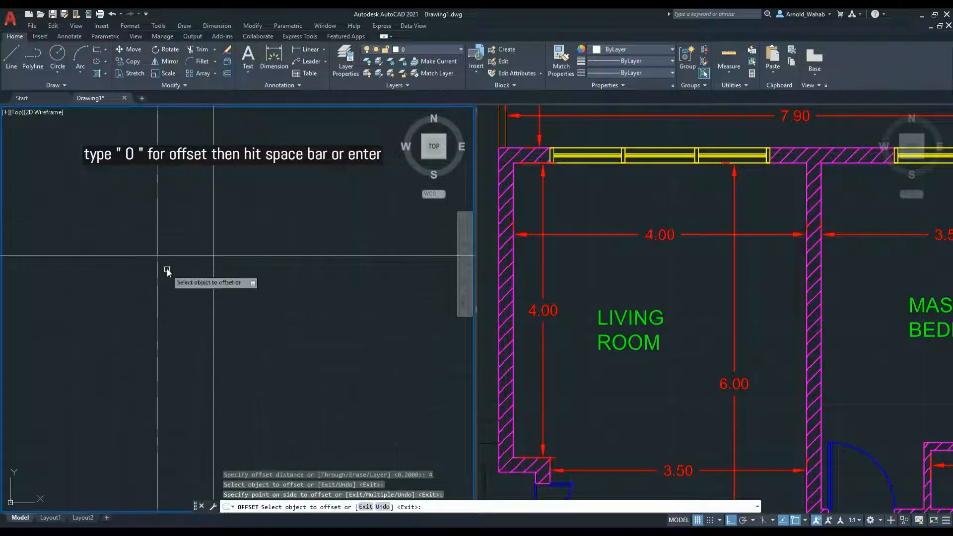
Offset the horizontal construction line 4 units downward for the living room's height
click(170, 258)
click(174, 279)
scroll(174, 281, up, 3)
middle_drag(174, 283, 159, 329)
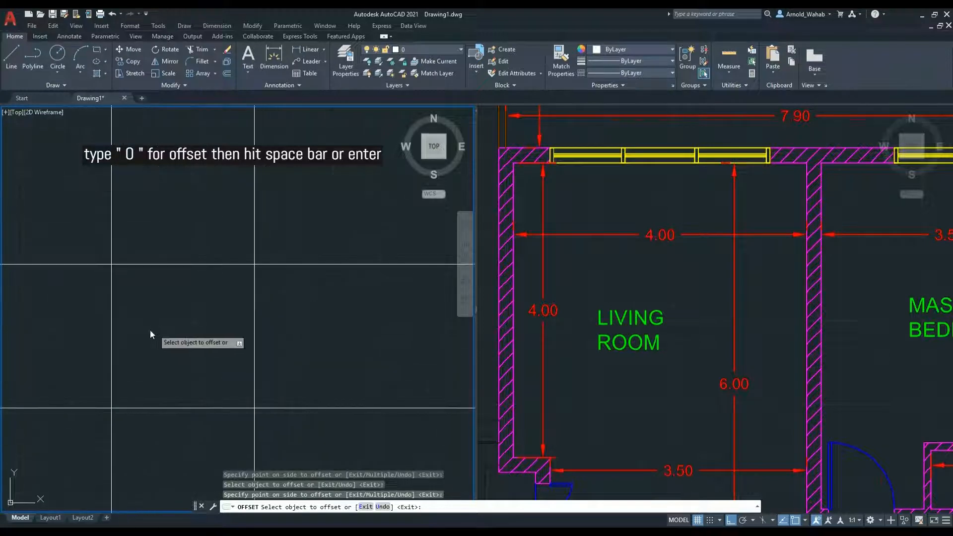
Measure the spacing between the two vertical lines and between the two horizontal lines with temporary linear dimensions
key(space)
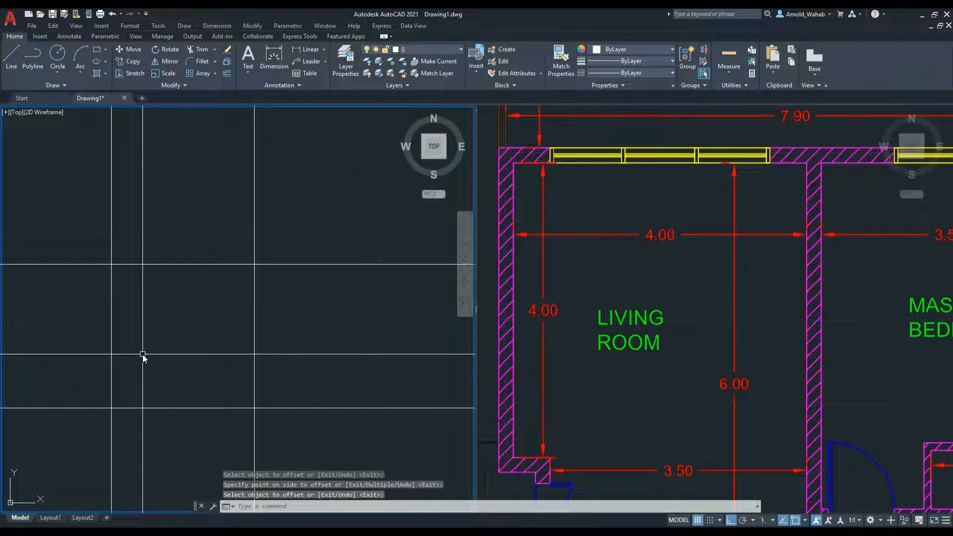
text(dli)
key(Return)
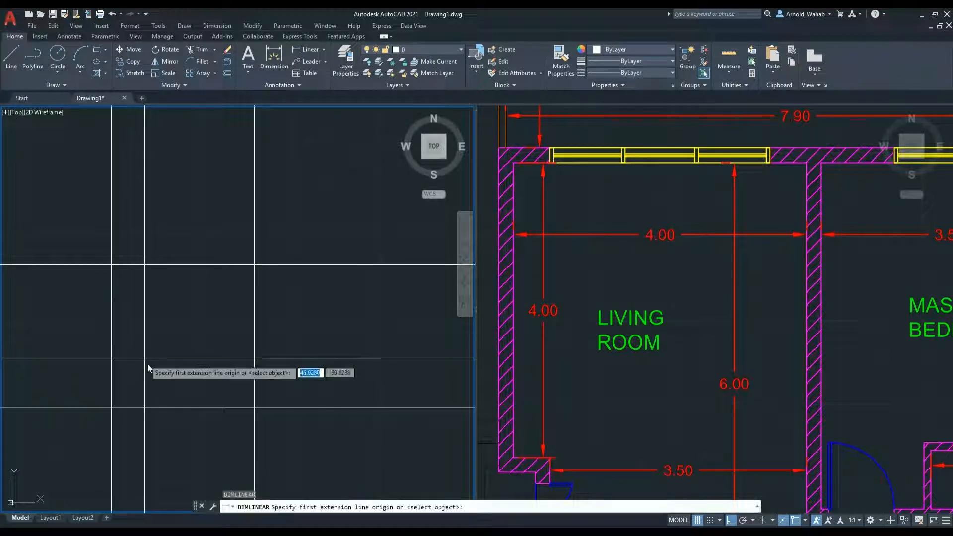
click(111, 376)
click(254, 376)
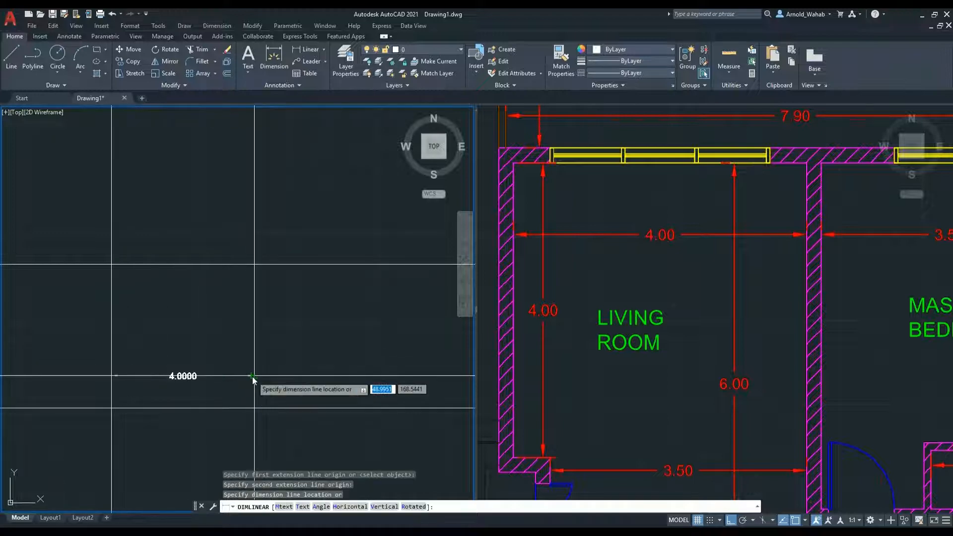
key(Escape)
key(space)
click(145, 268)
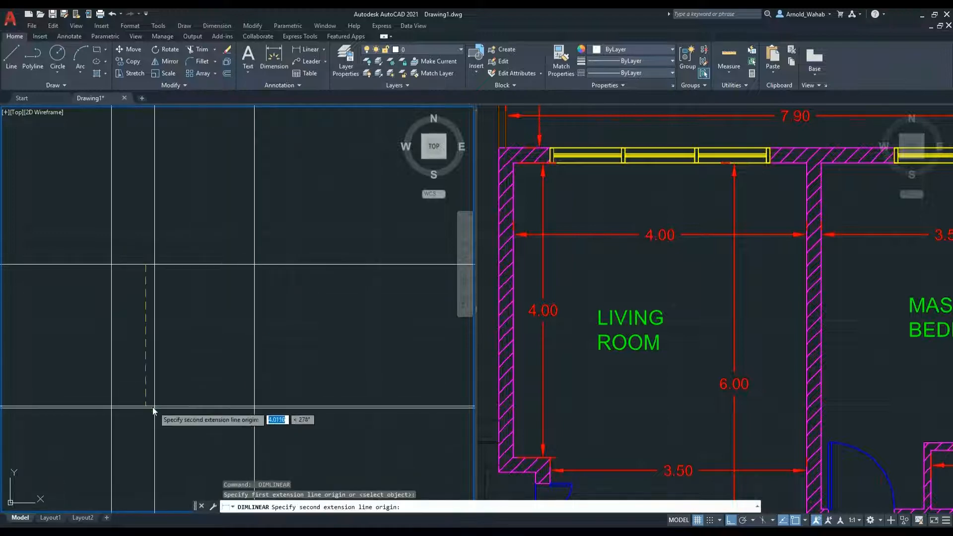
click(145, 407)
key(Escape)
Offset the living room's left vertical line 0.2 outward to the left and its upper horizontal line 0.2 upward for the wall thickness
middle_drag(85, 345, 113, 356)
scroll(114, 356, up, 2)
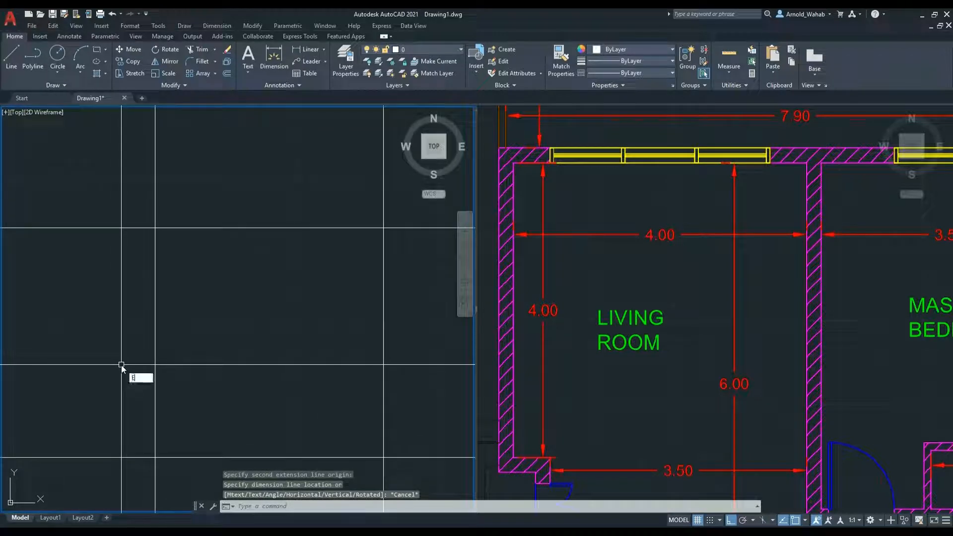
text(o)
key(space)
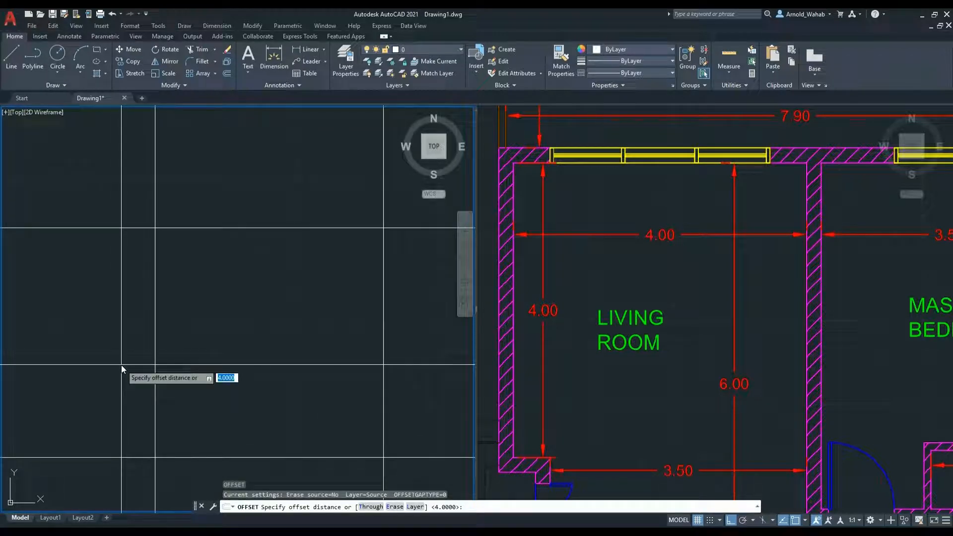
text(.2)
key(Return)
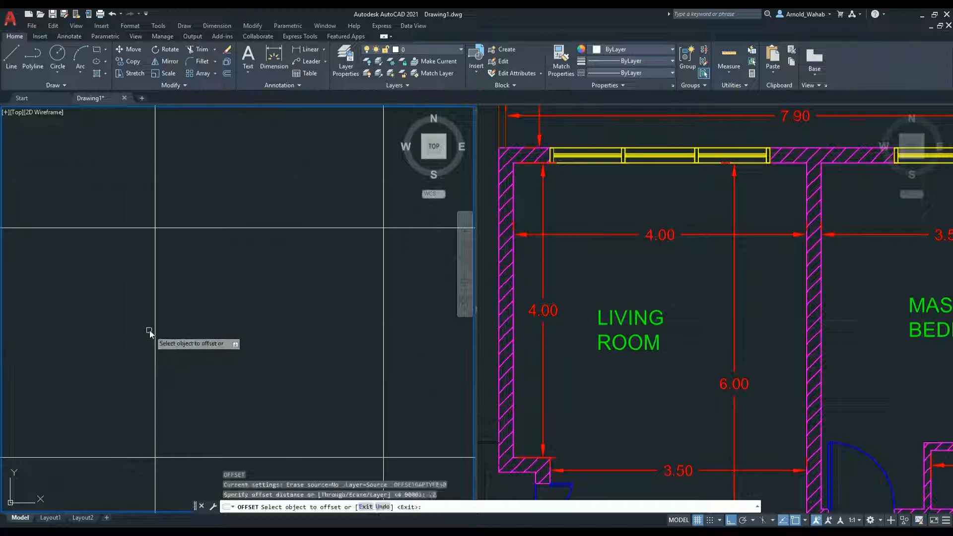
click(155, 328)
click(139, 323)
click(170, 228)
click(167, 201)
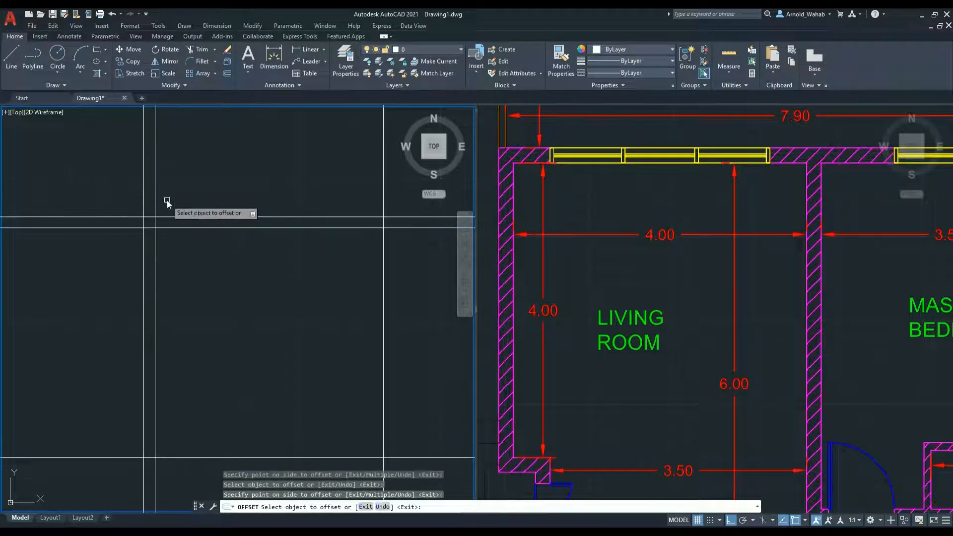
key(Return)
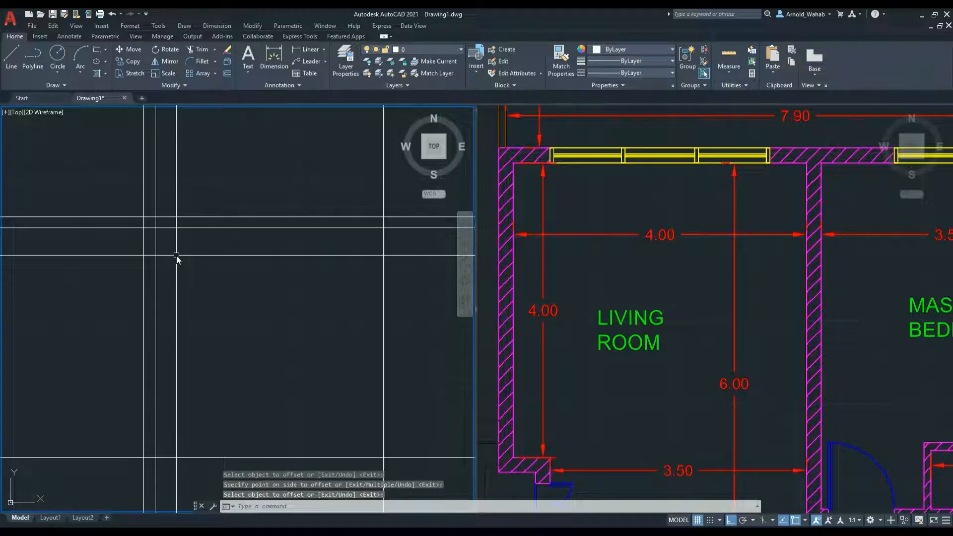
Fillet the inner left and inner upper wall lines with a radius of 0 to form the living room's inside corner
key(Return)
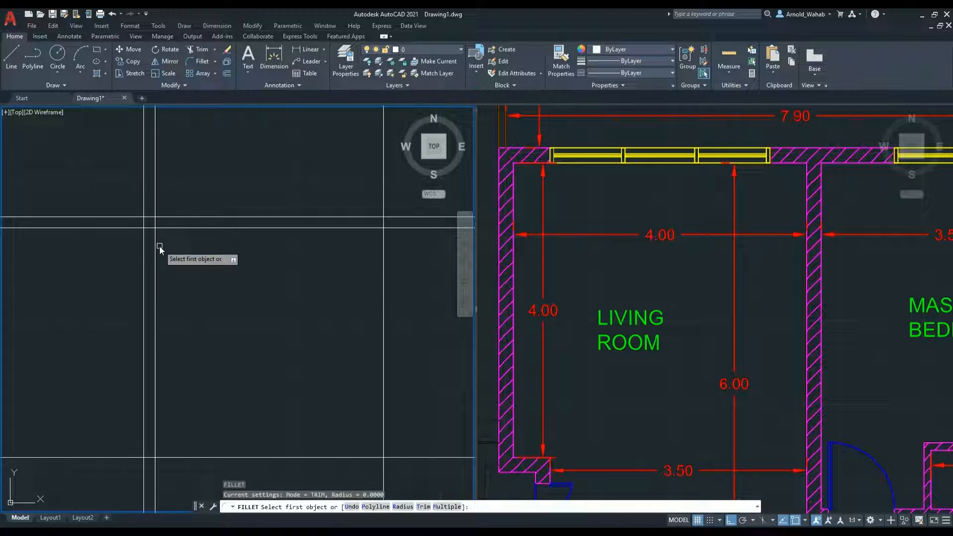
text(R)
key(Return)
text(0)
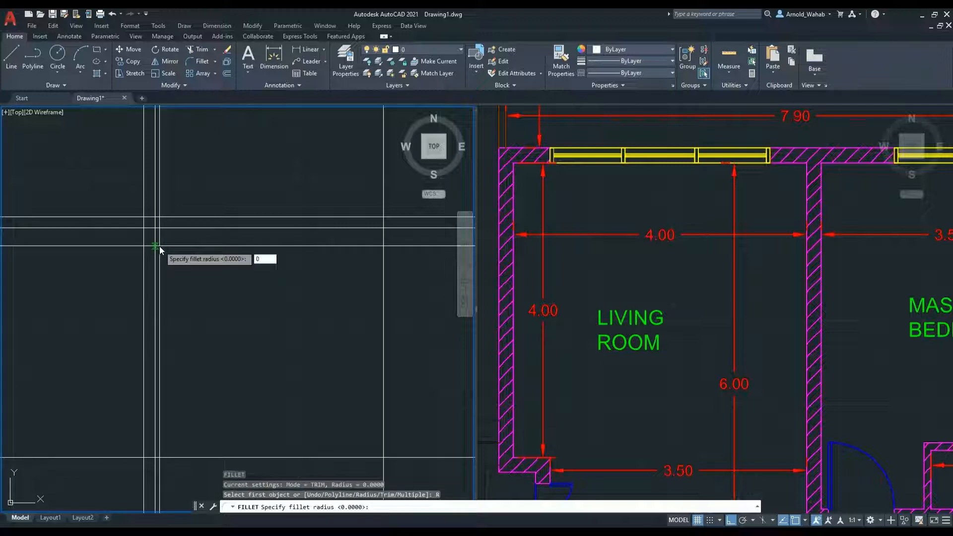
key(Return)
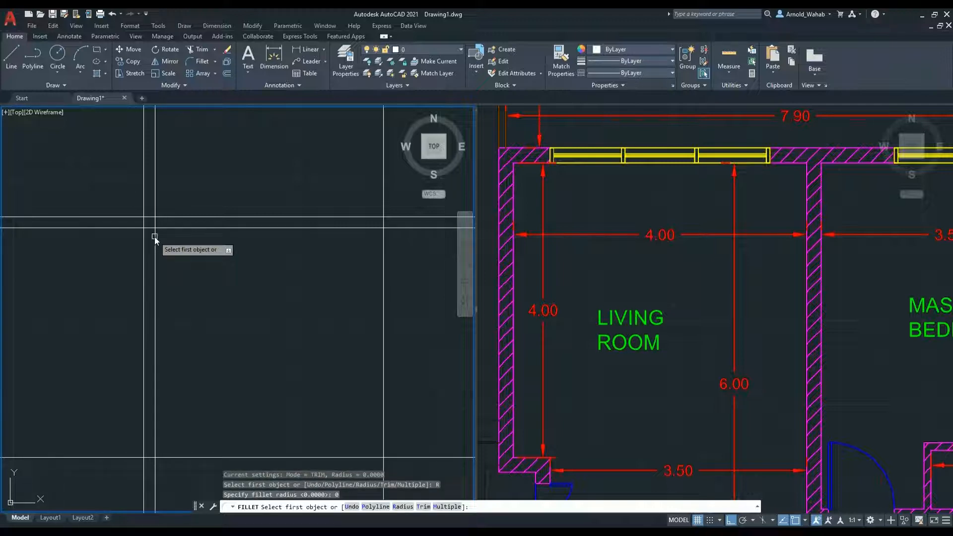
click(154, 237)
click(168, 229)
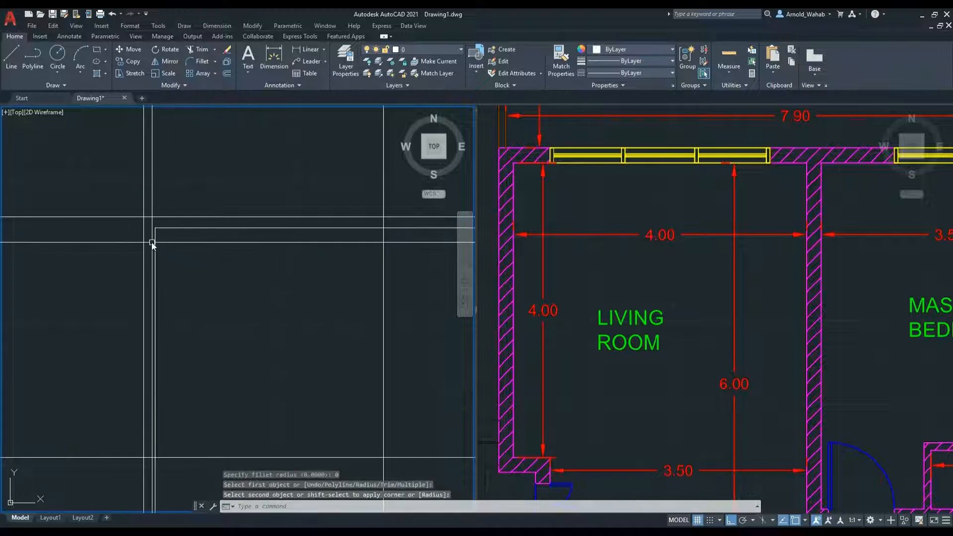
Fillet the outer left and outer upper wall lines into a sharp outside corner around the living room
key(Return)
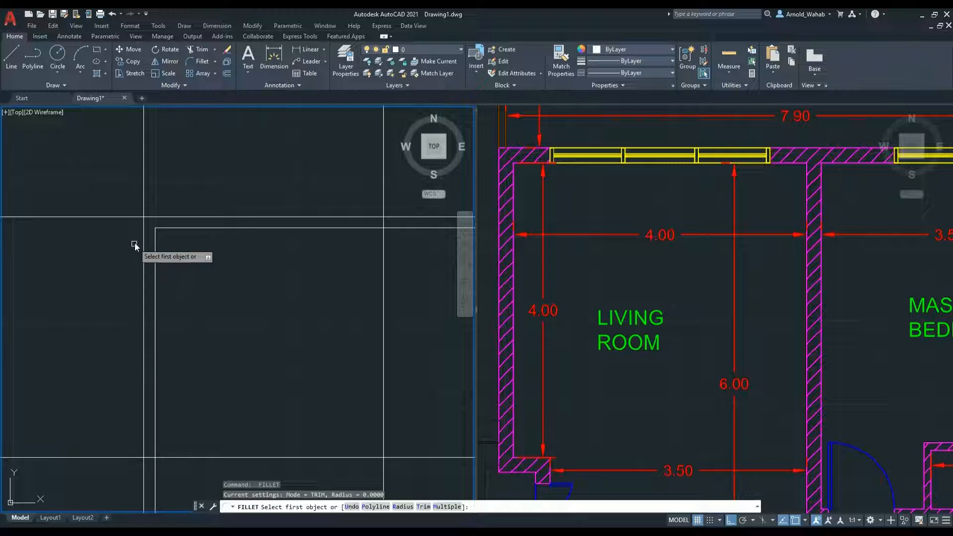
click(144, 231)
click(154, 217)
Check the partition wall in the reference plan and offset the living room's right vertical line 0.2 to the right
middle_drag(242, 282, 164, 279)
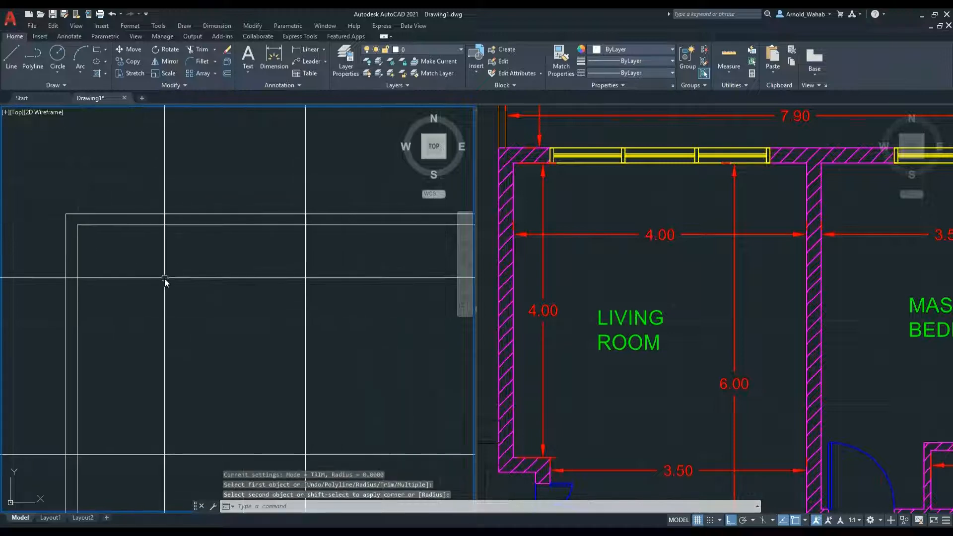
middle_drag(242, 314, 184, 319)
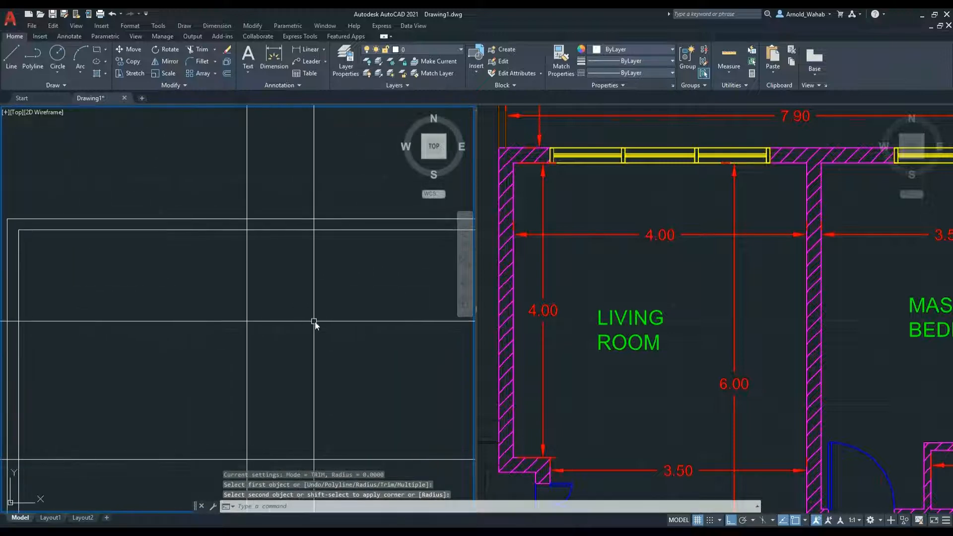
click(806, 291)
middle_drag(806, 291, 800, 295)
scroll(815, 253, up, 4)
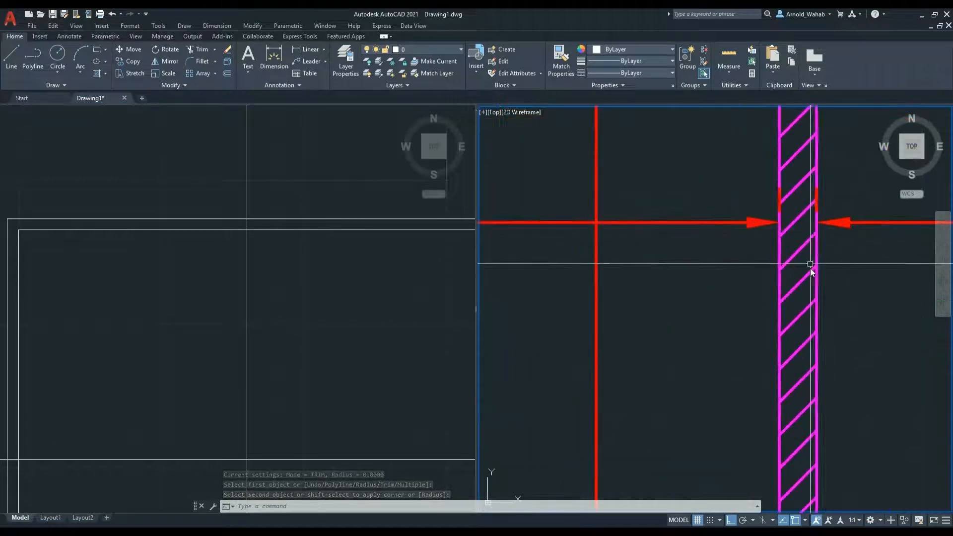
scroll(803, 268, down, 4)
scroll(803, 271, down, 3)
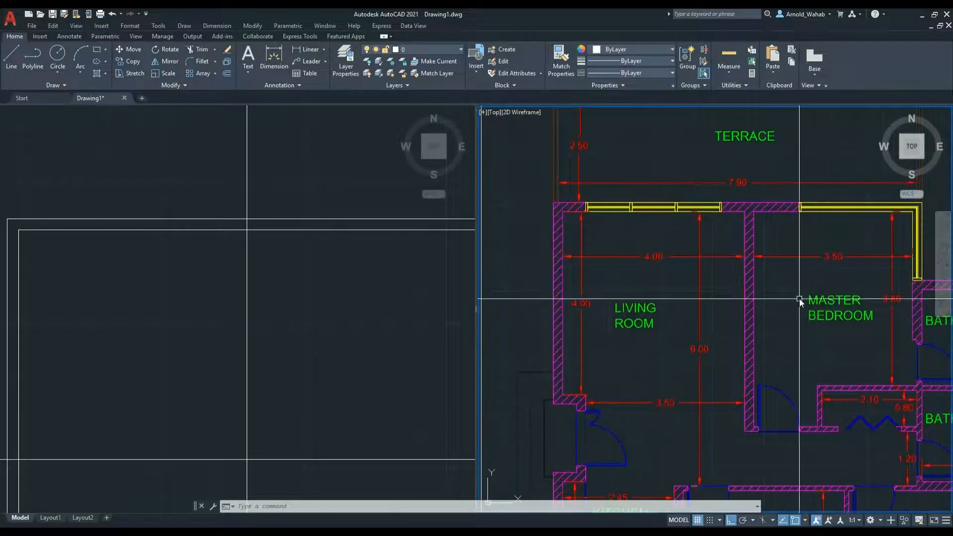
click(298, 303)
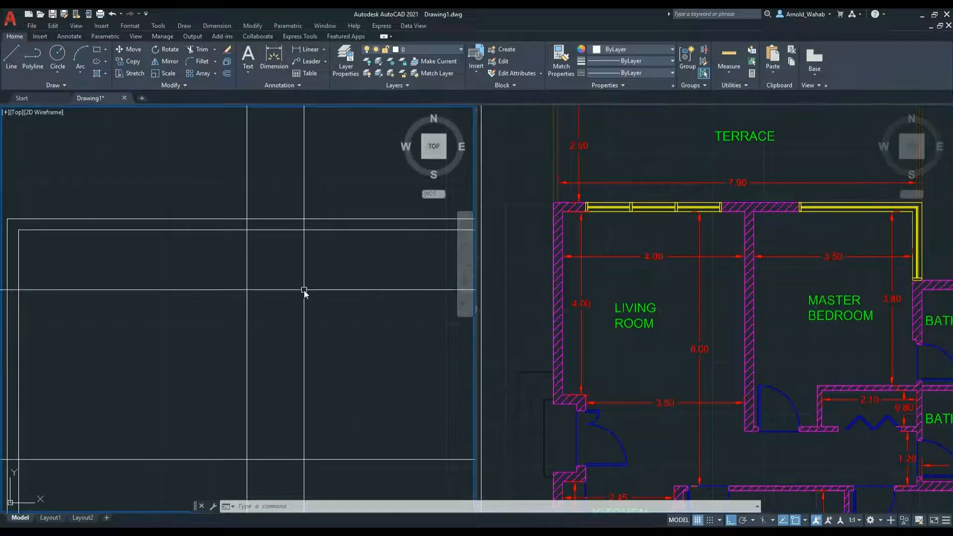
middle_drag(304, 294, 279, 291)
key(Return)
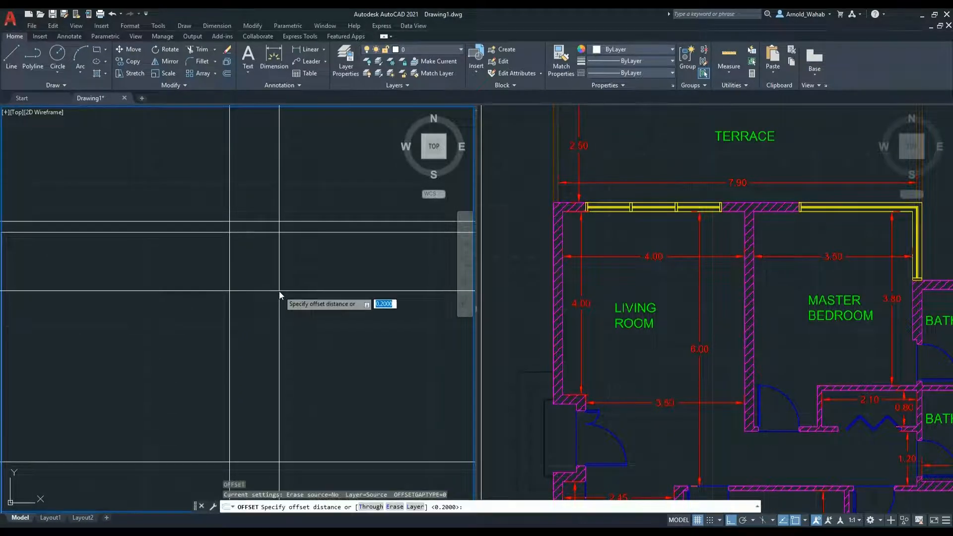
key(Escape)
key(Return)
text(.2)
key(Return)
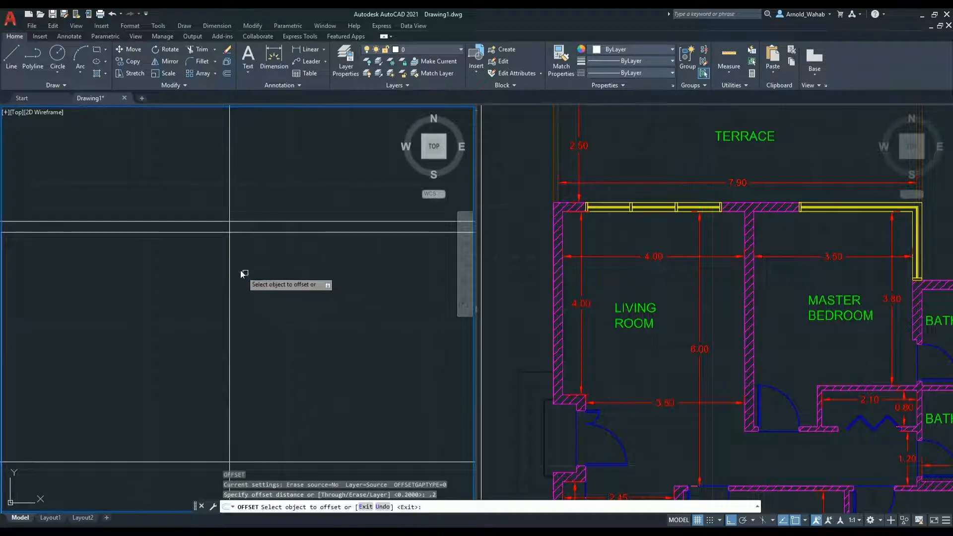
click(230, 265)
click(268, 276)
key(Return)
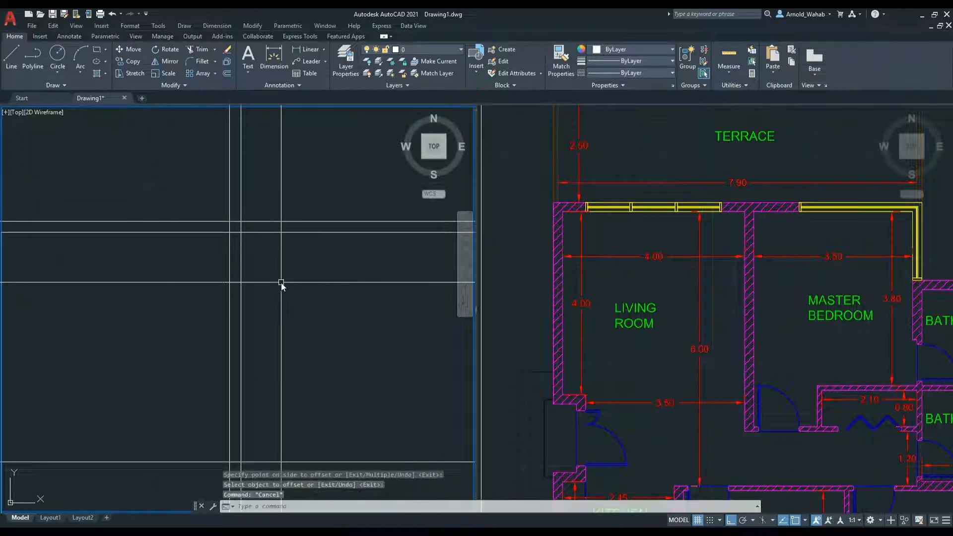
Offset the partition wall's right line 3.5 to the right for the master bedroom's width
key(Return)
text(3.5)
key(Return)
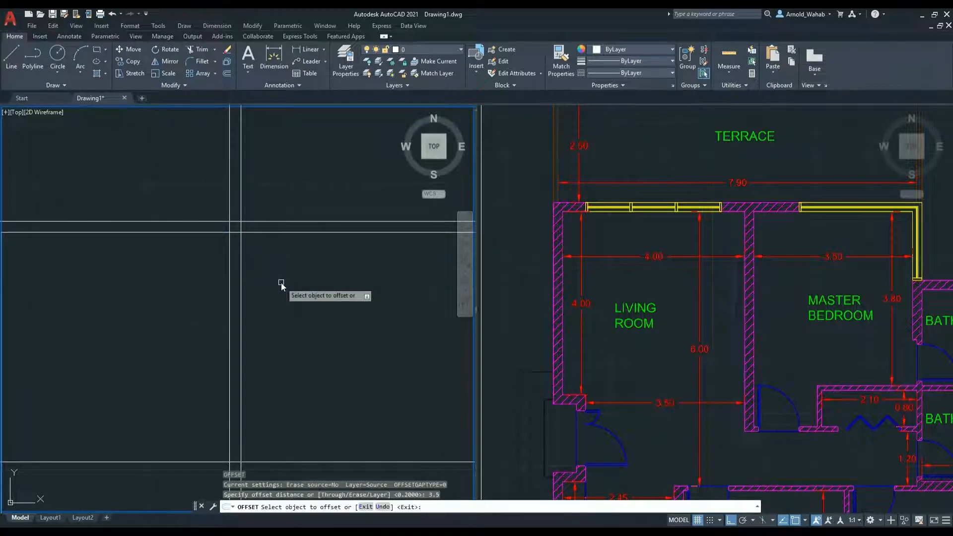
click(241, 269)
click(367, 291)
scroll(366, 290, down, 4)
scroll(378, 291, up, 4)
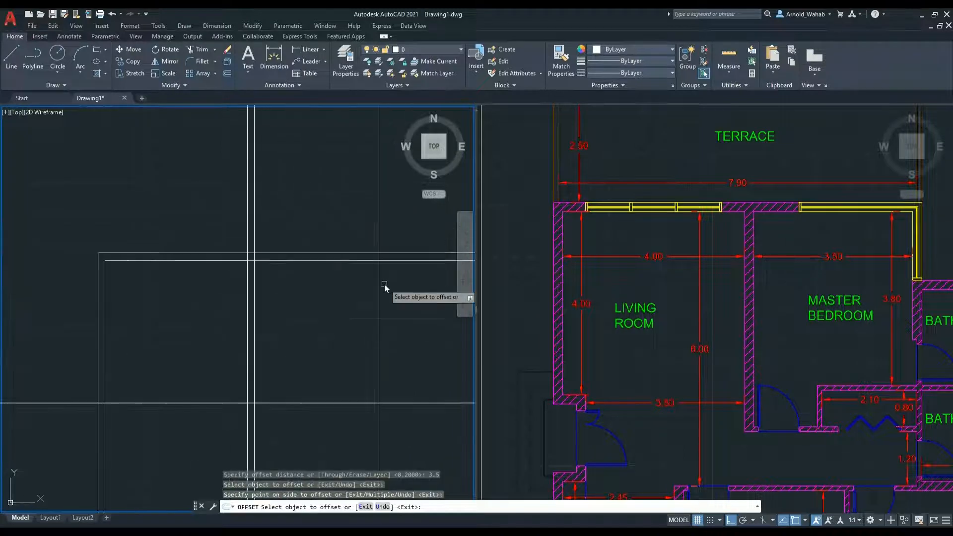
key(Escape)
Offset the master bedroom's right vertical line 0.2 to the right for the exterior wall thickness
text(o)
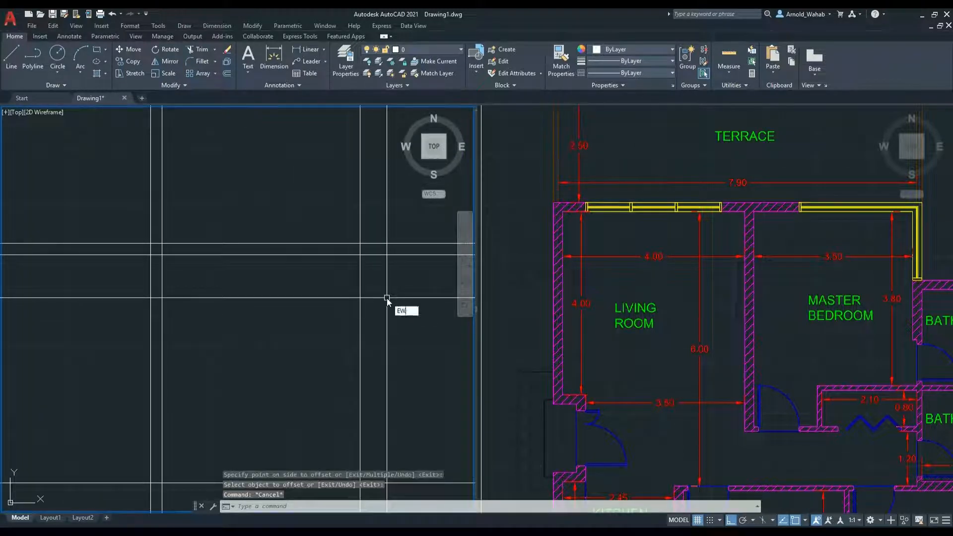
key(Return)
text(.2)
key(Return)
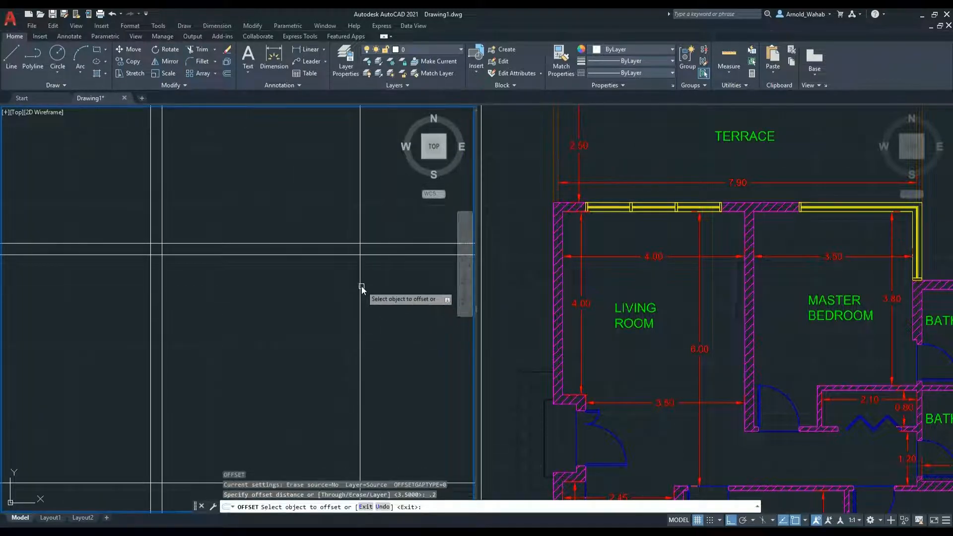
click(361, 287)
click(410, 291)
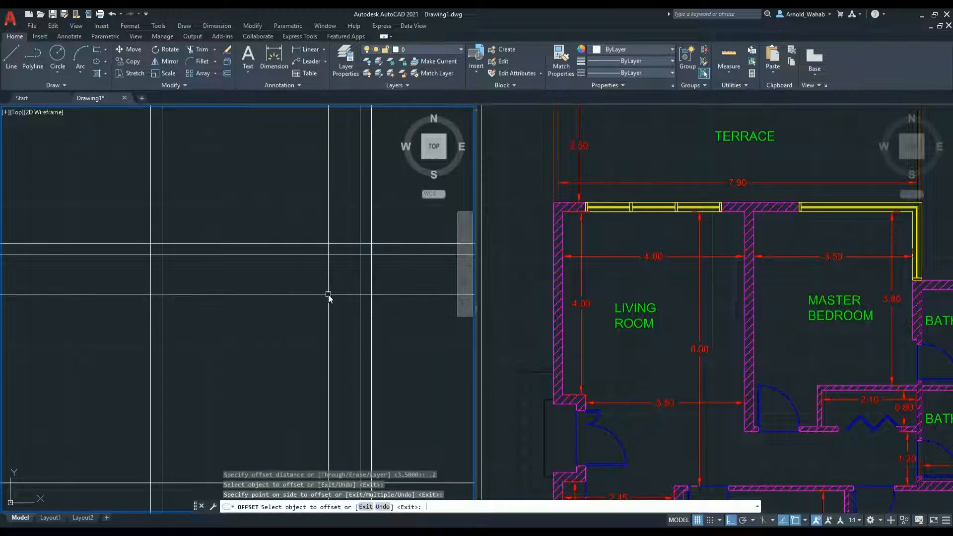
key(Escape)
key(Escape)
Fillet the inner and outer wall line pairs with zero radius at the master bedroom's upper-right corner
text(f)
key(Return)
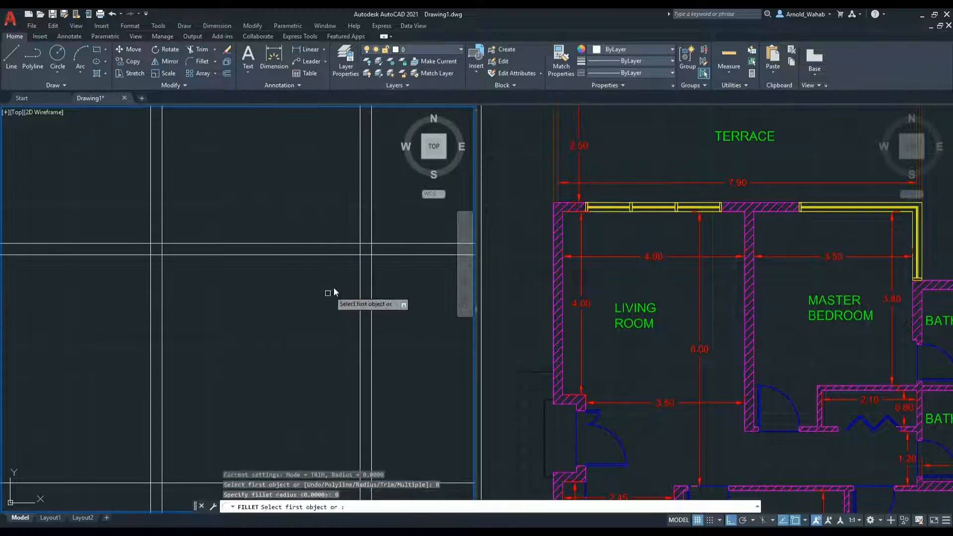
click(361, 267)
click(350, 255)
key(Return)
click(353, 244)
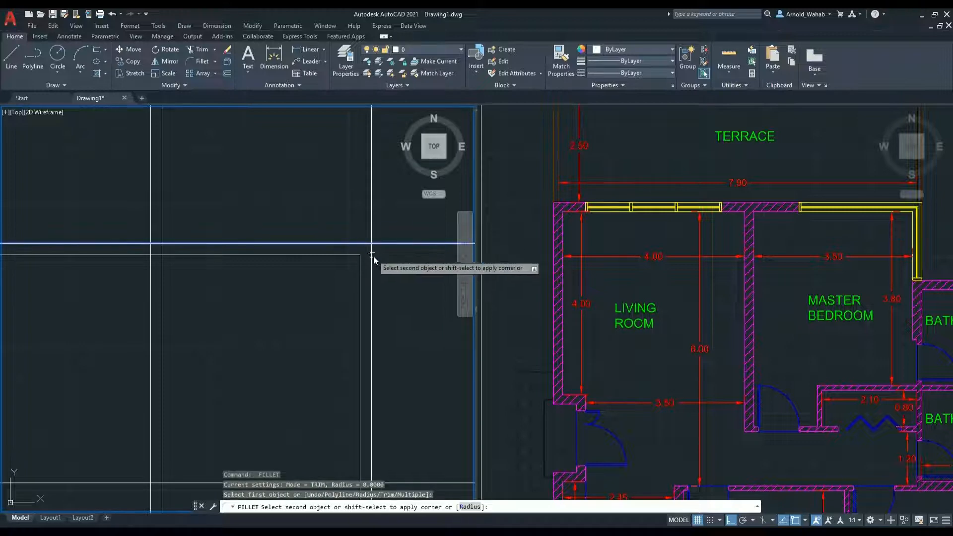
click(371, 253)
Trim the inner top wall line between the partition wall's two vertical lines
middle_drag(229, 300, 287, 320)
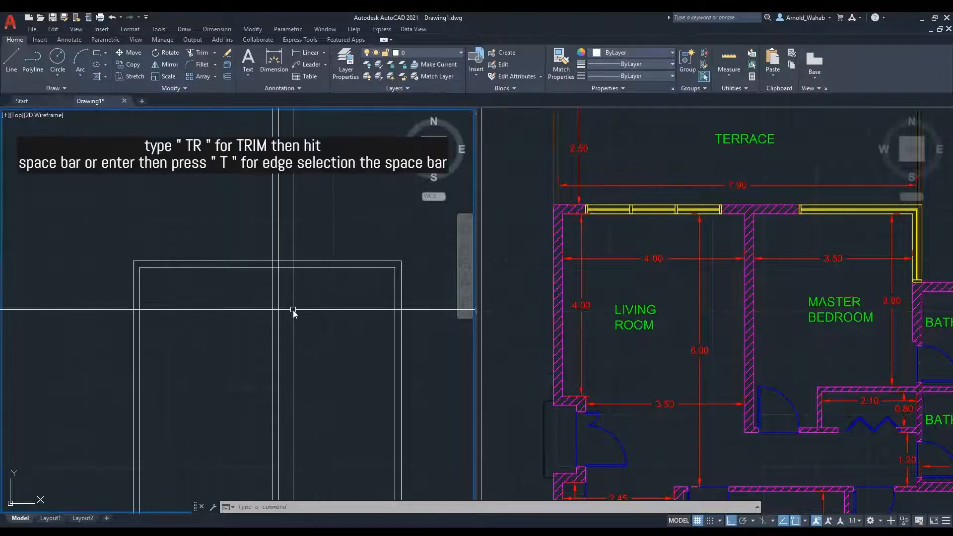
key(space)
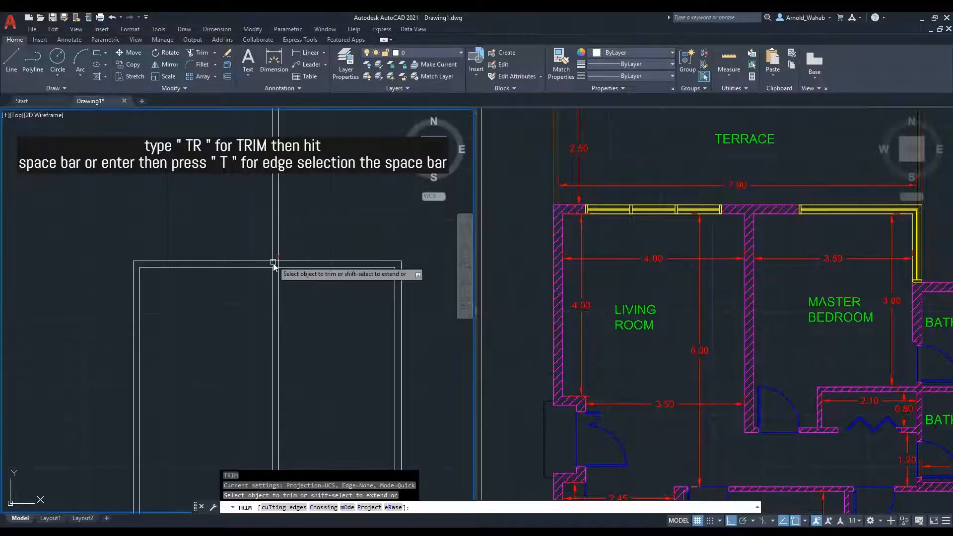
scroll(286, 278, up, 3)
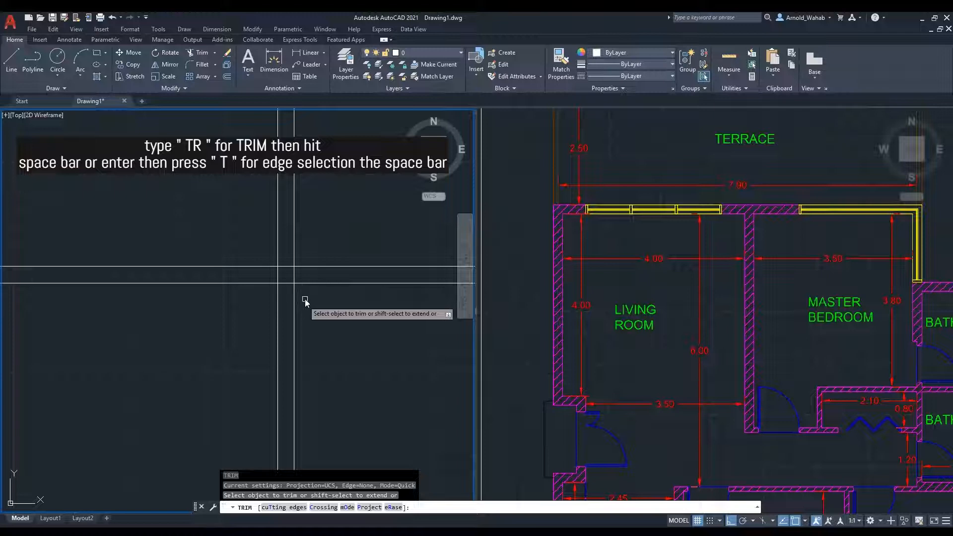
scroll(317, 294, down, 5)
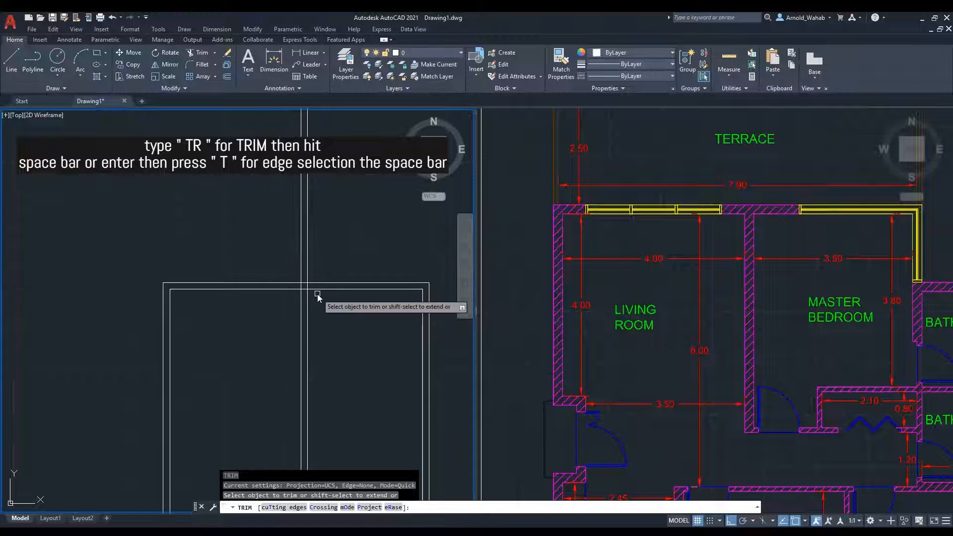
scroll(320, 291, up, 4)
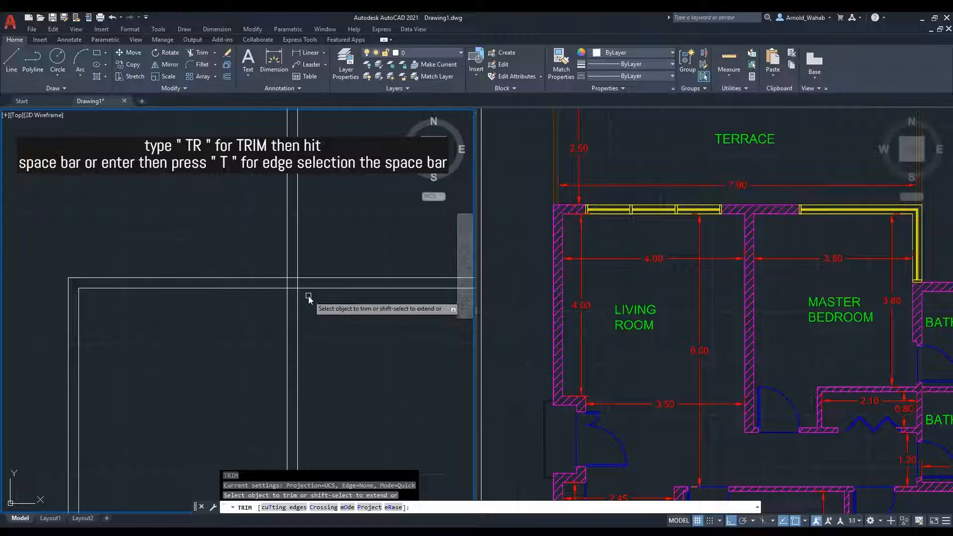
middle_drag(316, 311, 269, 309)
scroll(250, 296, up, 4)
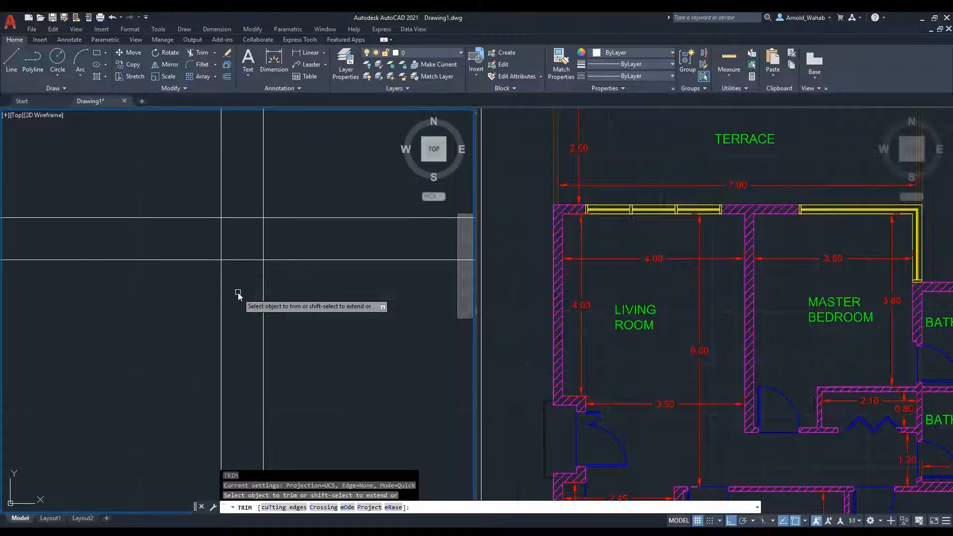
scroll(239, 294, down, 4)
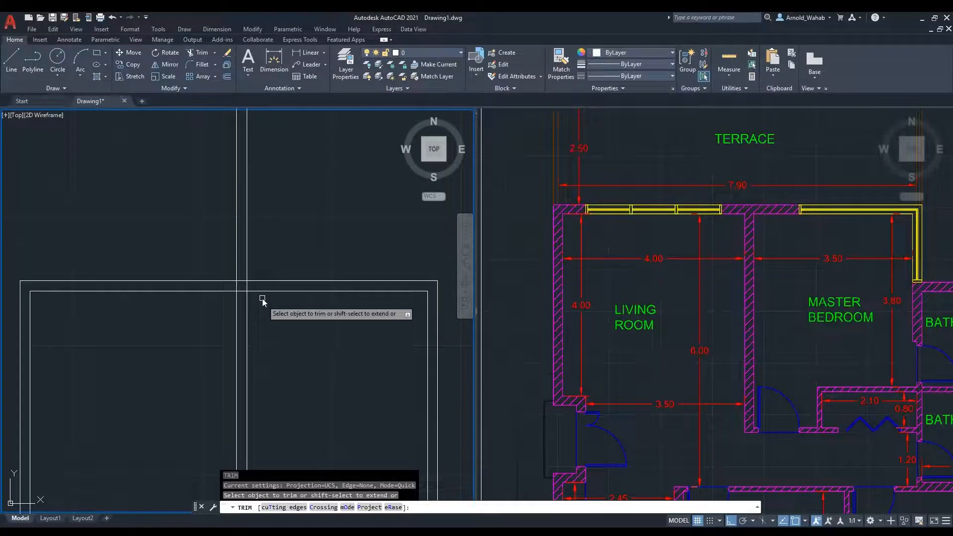
scroll(245, 317, up, 4)
scroll(244, 315, up, 4)
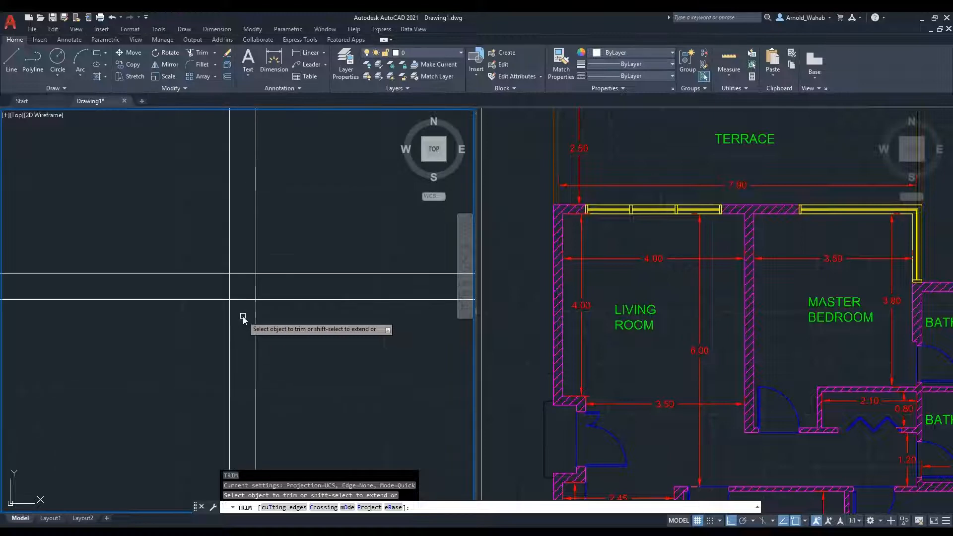
click(243, 292)
key(Escape)
key(Escape)
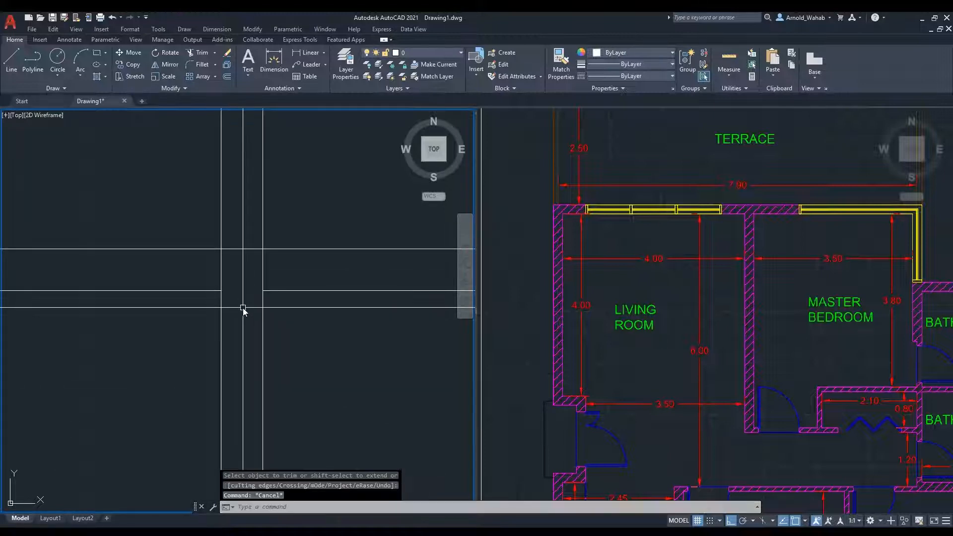
Fillet both partition wall lines to the inner top wall line with zero radius, one corner on each side
text(f)
key(Return)
click(262, 301)
click(281, 292)
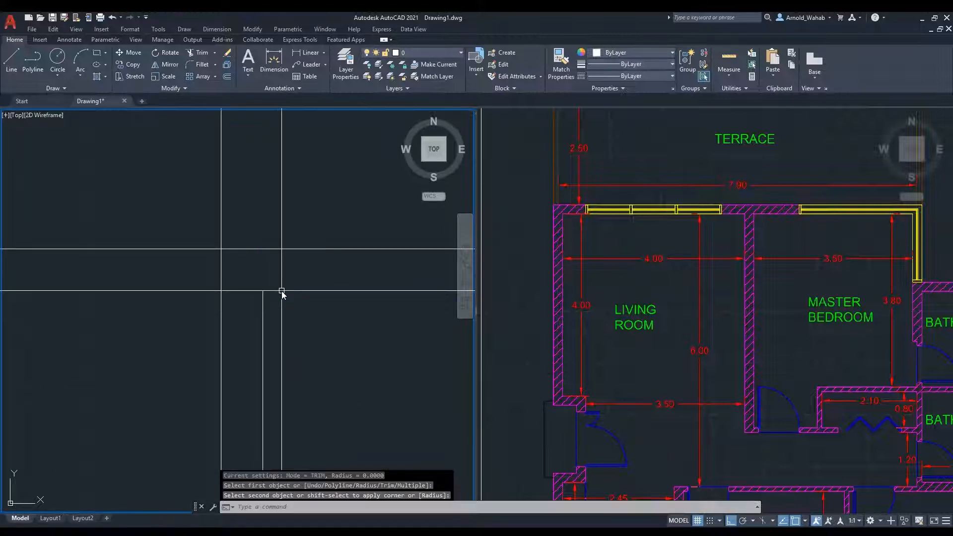
key(Return)
click(221, 301)
click(213, 292)
scroll(229, 316, down, 5)
scroll(229, 316, down, 2)
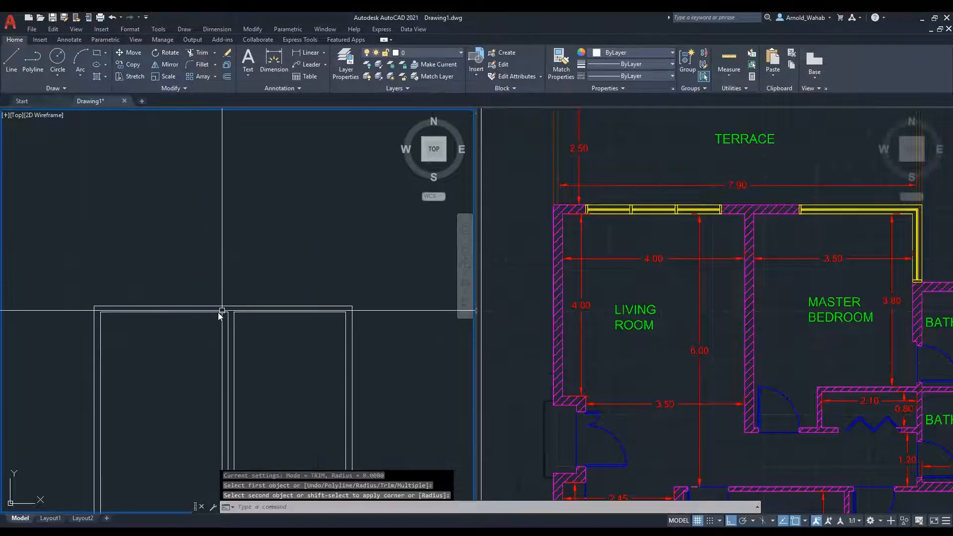
scroll(221, 313, up, 5)
scroll(219, 309, down, 5)
scroll(200, 314, up, 2)
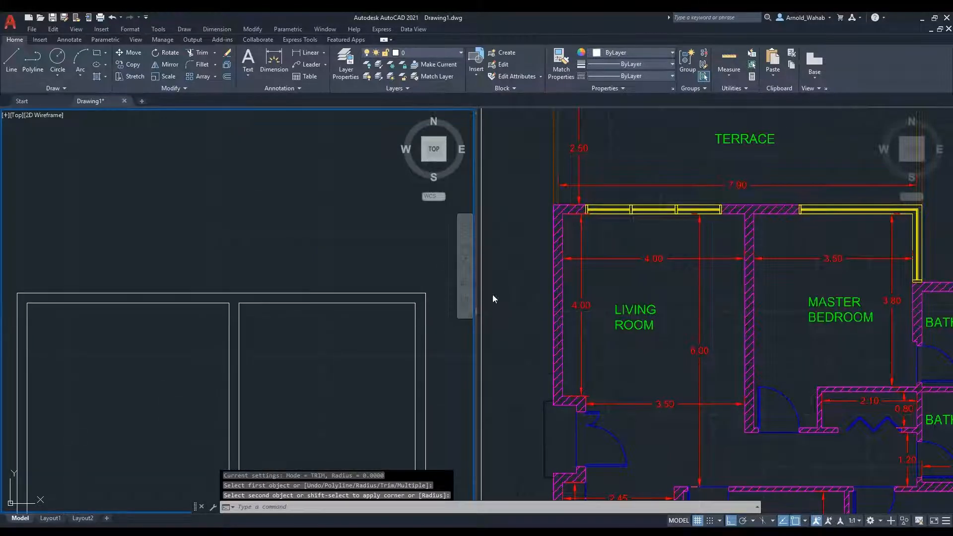
Restore the last erased object with the OOPS command
click(749, 217)
click(239, 314)
scroll(238, 315, up, 4)
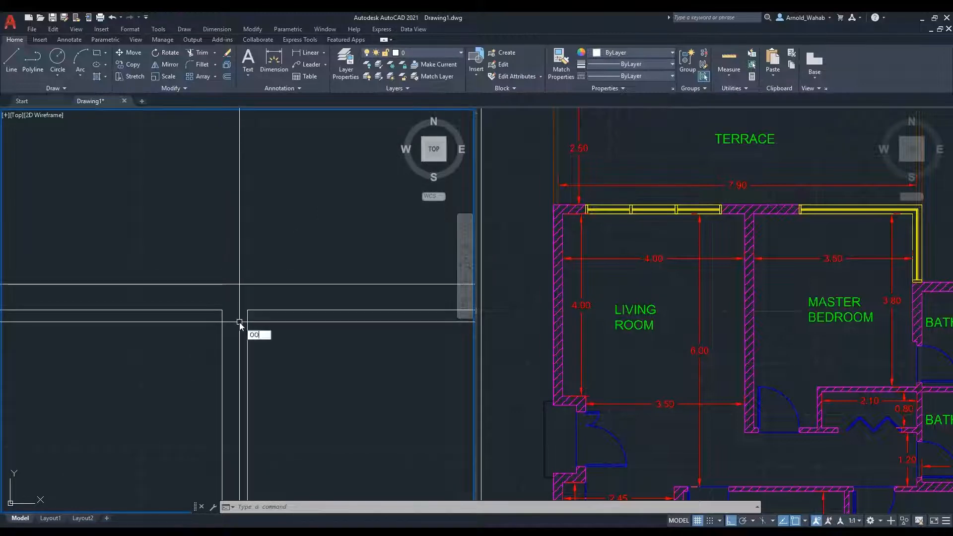
key(Return)
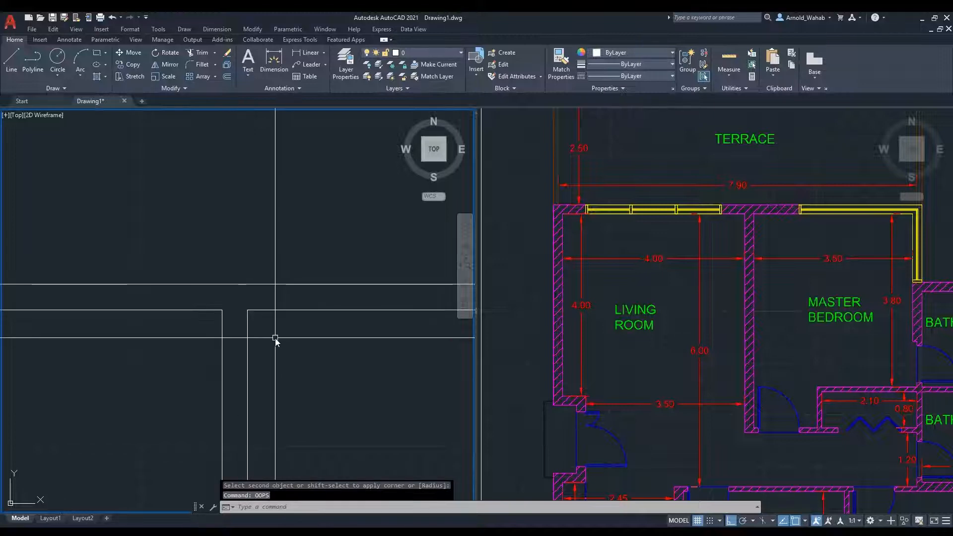
scroll(275, 338, down, 8)
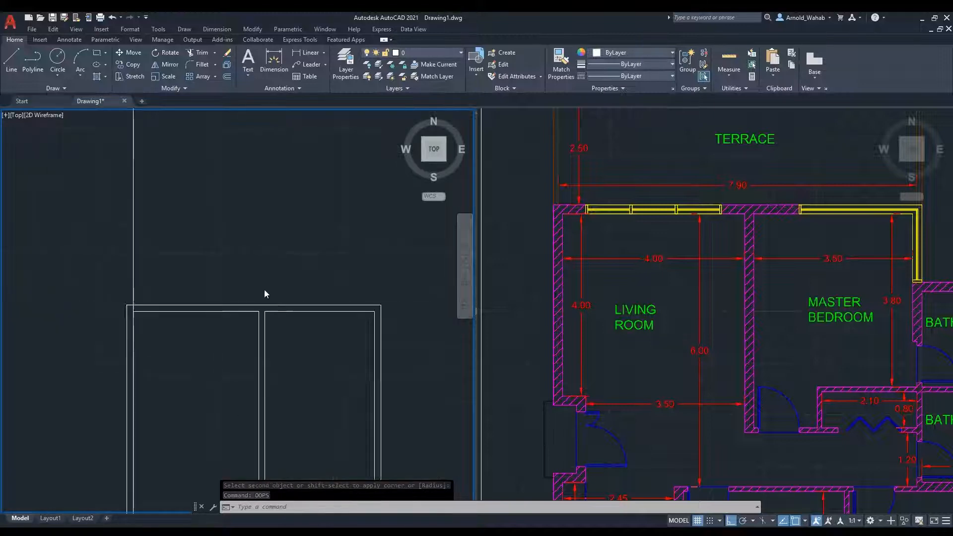
Erase the restored vertical construction line above the living room's left wall
key(Escape)
text(e)
key(Return)
click(213, 276)
key(Escape)
key(Escape)
key(Escape)
scroll(263, 287, up, 3)
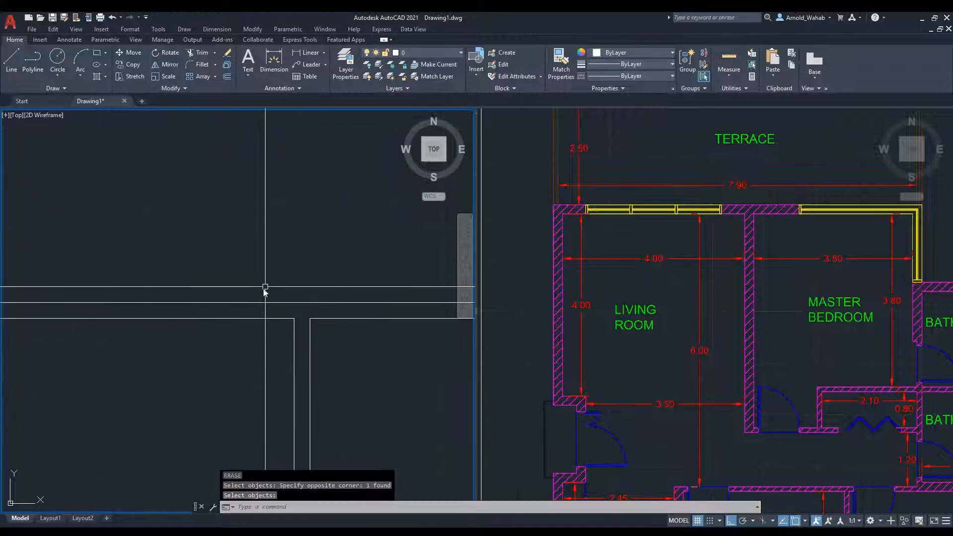
Erase the partition wall's two vertical lines and the master bedroom's inner top wall line
text(e)
key(Return)
click(296, 359)
click(238, 370)
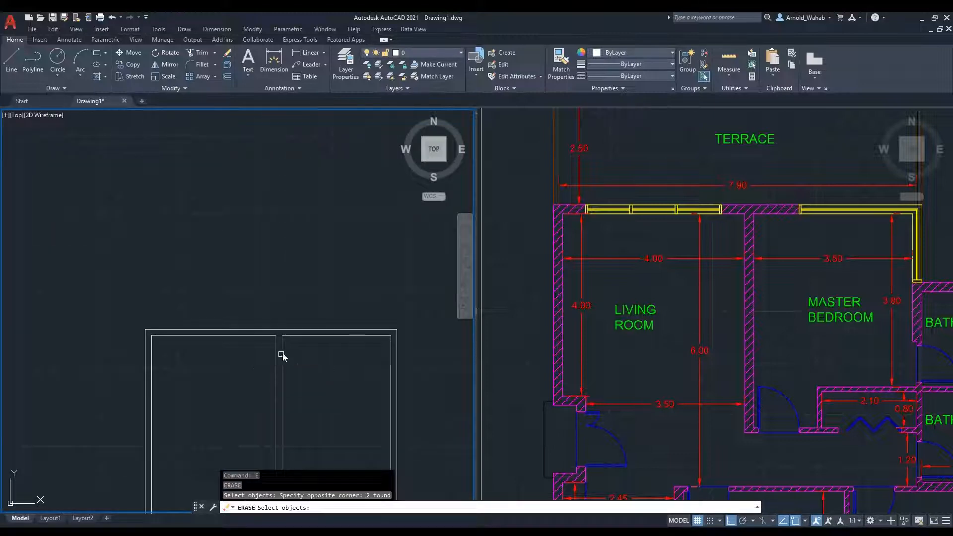
key(Return)
Fillet the inner right wall line with the remaining inner top wall line at zero radius
text(f)
key(Return)
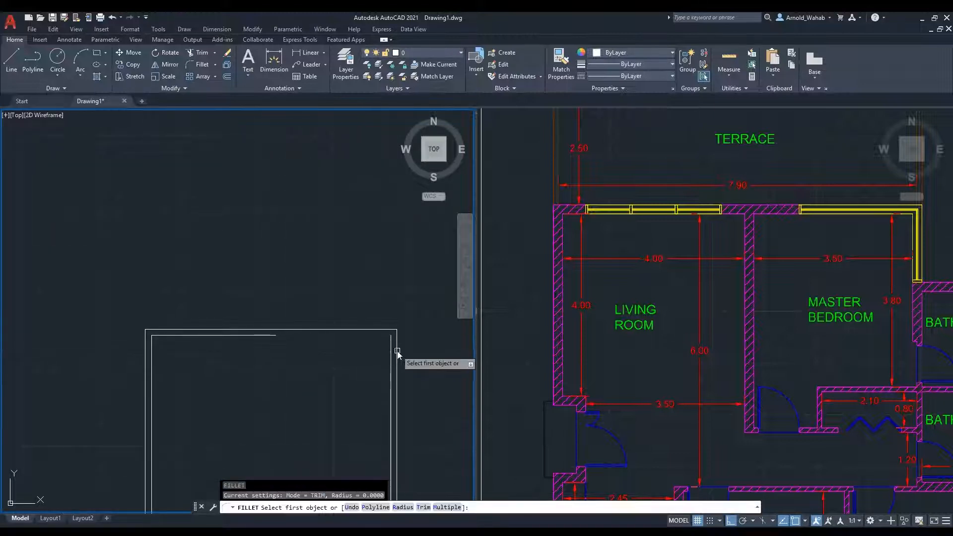
click(392, 351)
click(276, 336)
key(Escape)
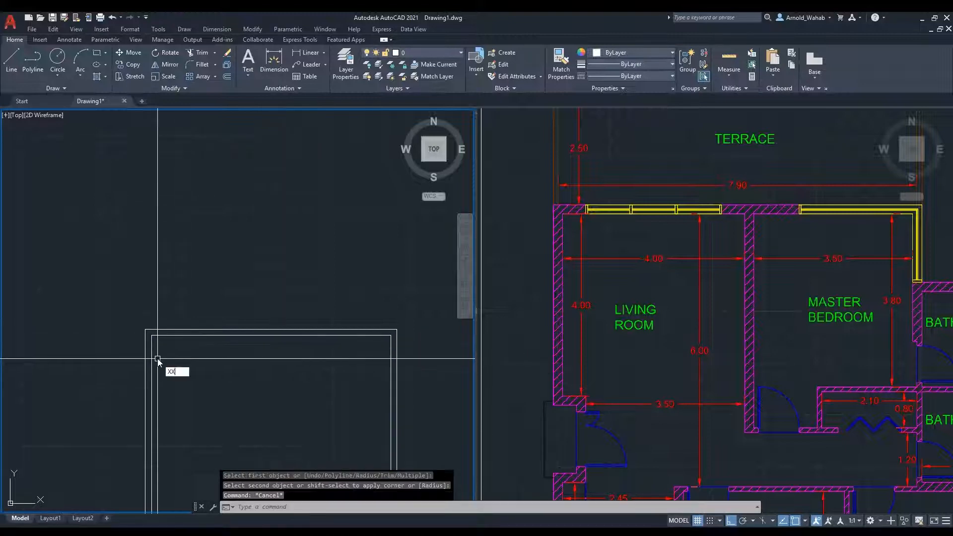
Draw a vertical construction line through the living room's inner upper-left corner
key(Return)
text(v)
key(Return)
click(151, 335)
key(Return)
key(Escape)
key(Escape)
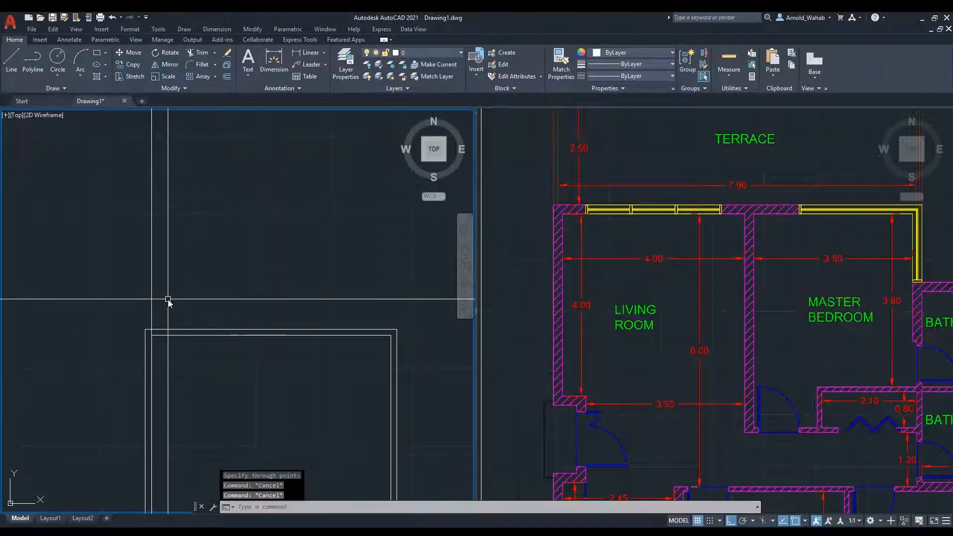
Offset the vertical construction line 4 to the right for the living room's width
text(o)
key(Return)
text(4)
key(Return)
click(151, 298)
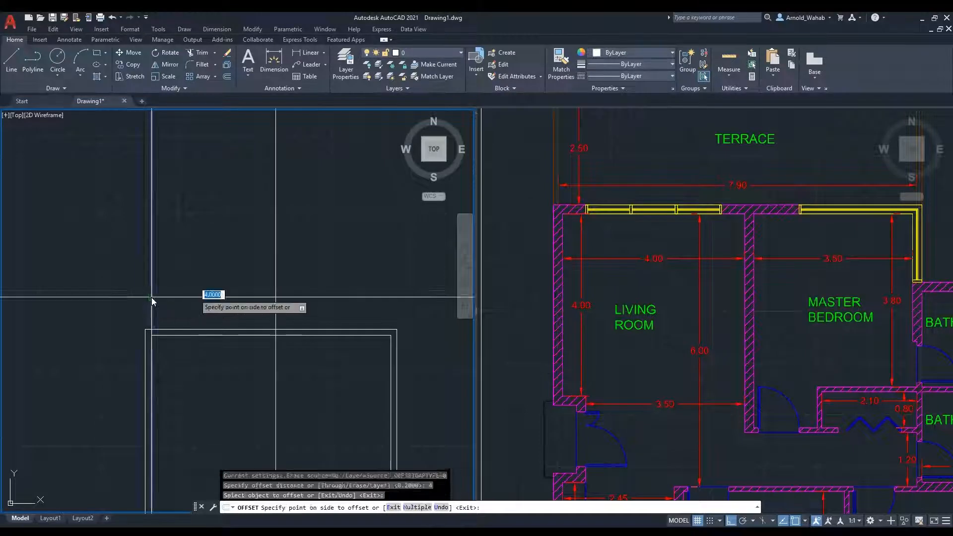
click(313, 298)
key(Return)
Offset the new vertical line 0.2 to the right for the partition wall's thickness
key(Return)
text(.2)
key(Return)
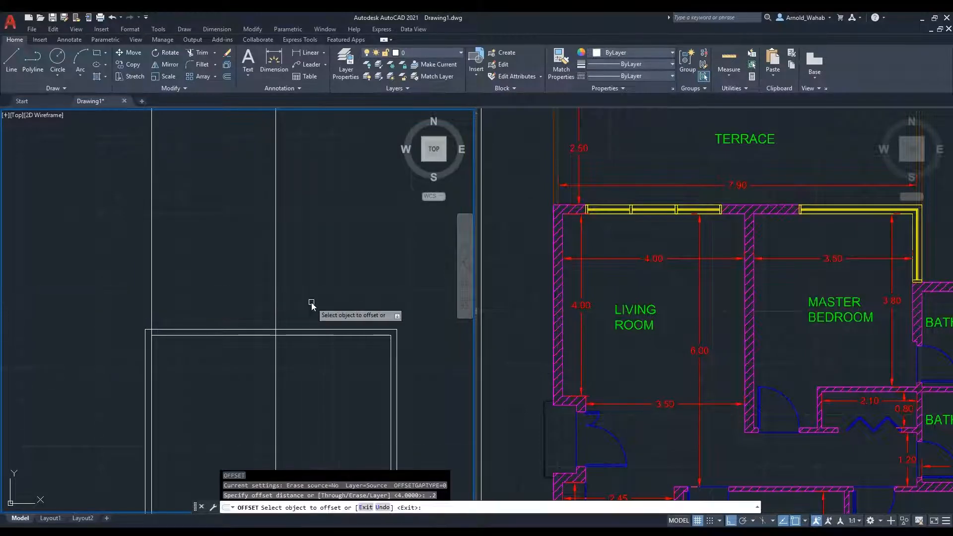
click(275, 312)
click(289, 322)
key(Escape)
key(Escape)
Erase the vertical construction line at the living room's inner left wall
text(e)
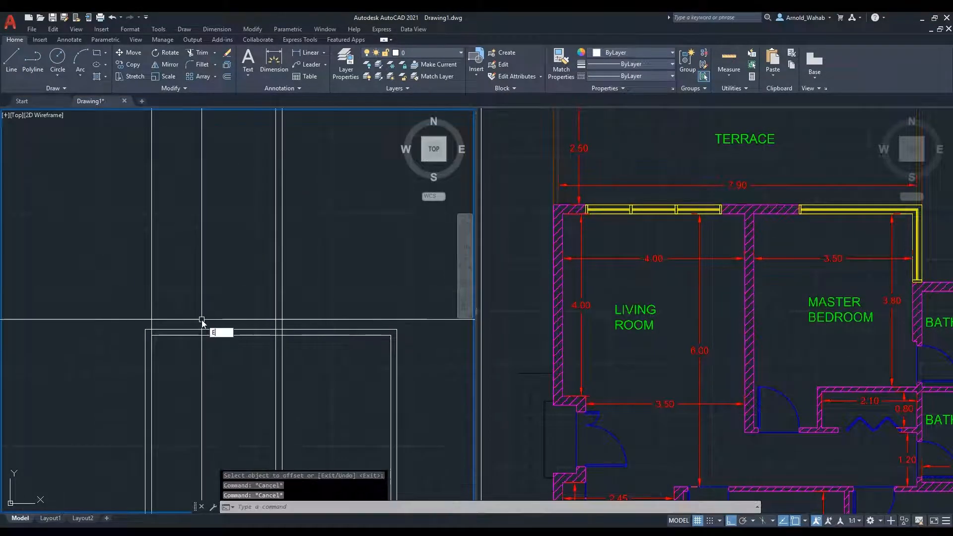
key(Return)
click(171, 315)
click(128, 305)
key(Return)
scroll(272, 341, up, 4)
scroll(289, 323, up, 3)
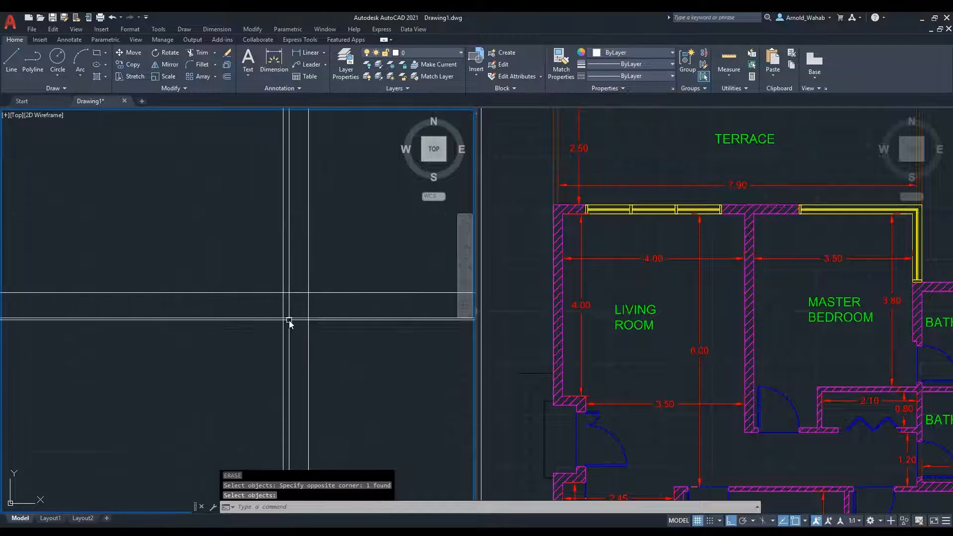
key(Return)
text(tr)
key(Return)
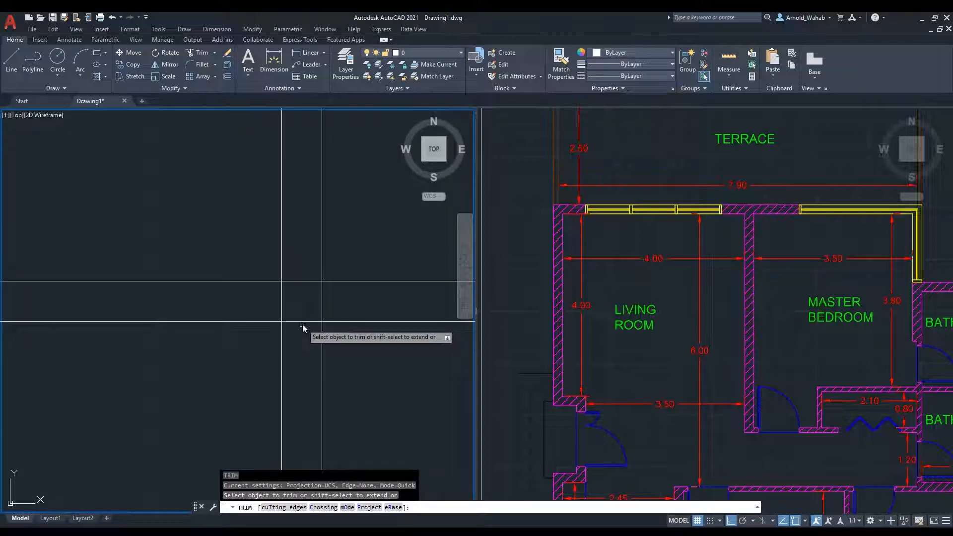
key(Escape)
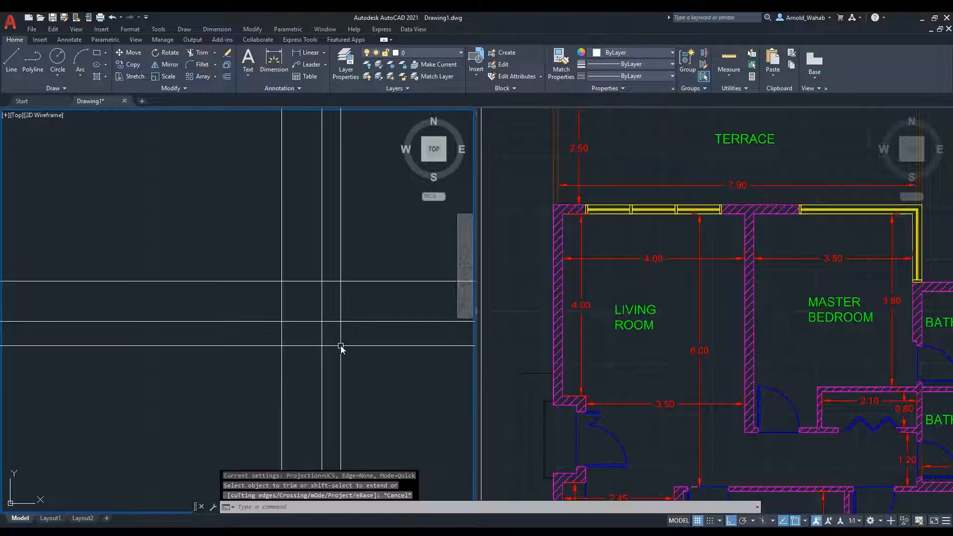
scroll(347, 352, down, 3)
middle_drag(351, 355, 291, 358)
scroll(280, 336, up, 4)
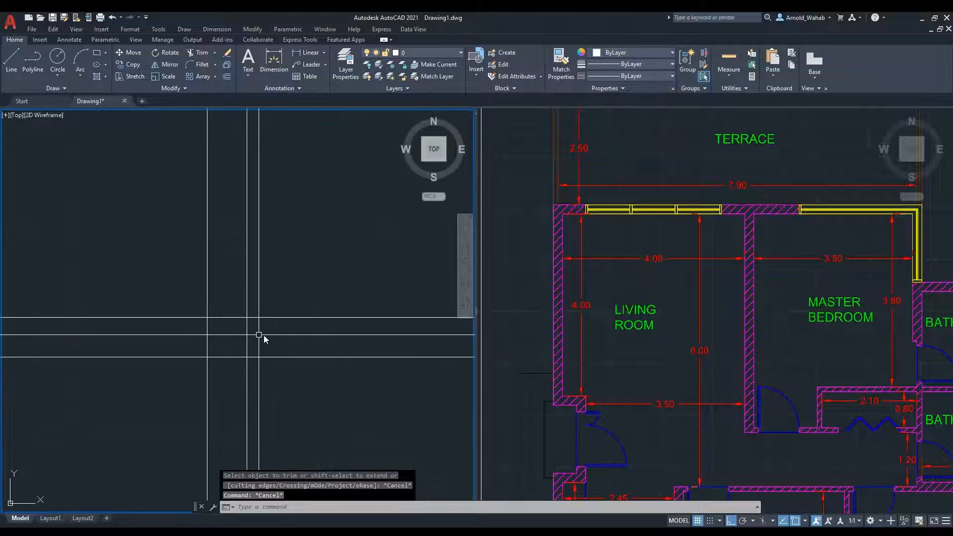
scroll(273, 337, down, 3)
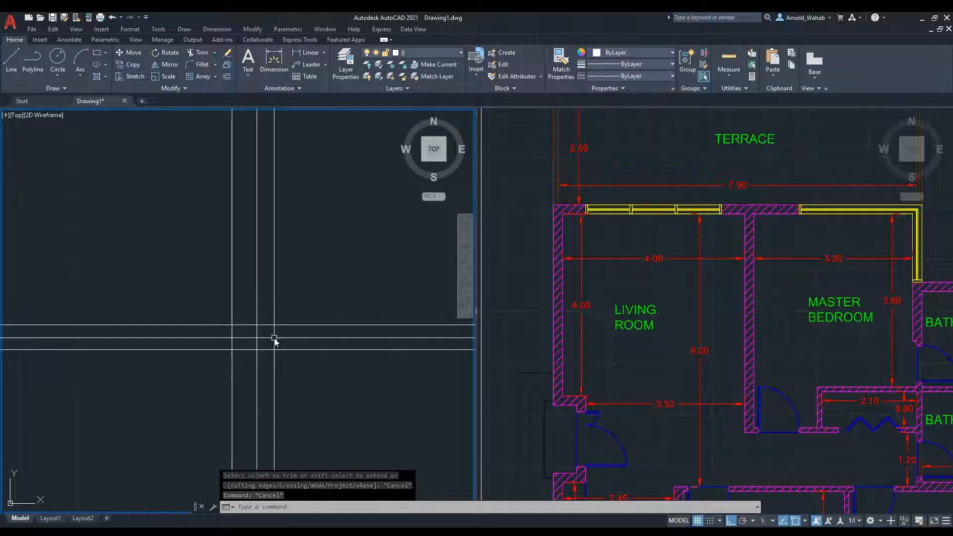
scroll(272, 346, up, 2)
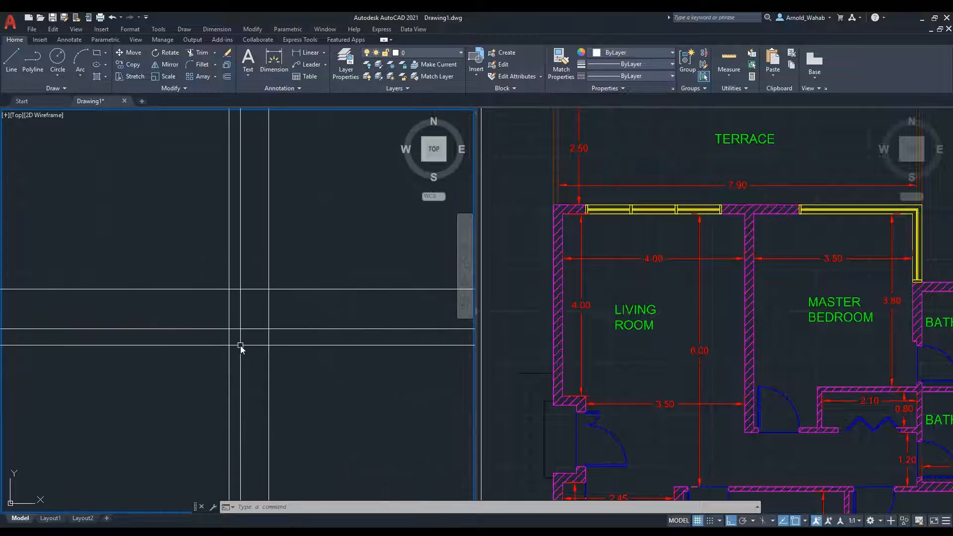
scroll(243, 353, up, 2)
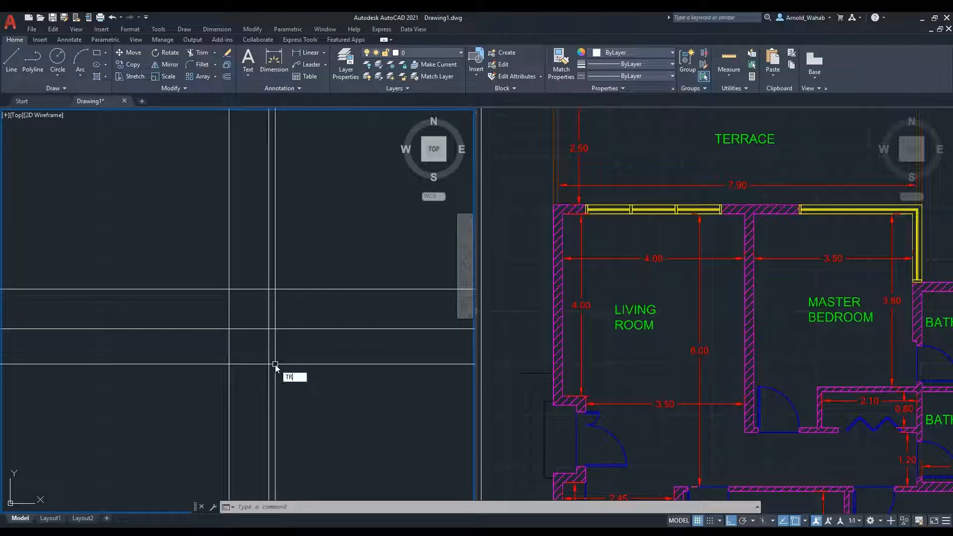
key(Return)
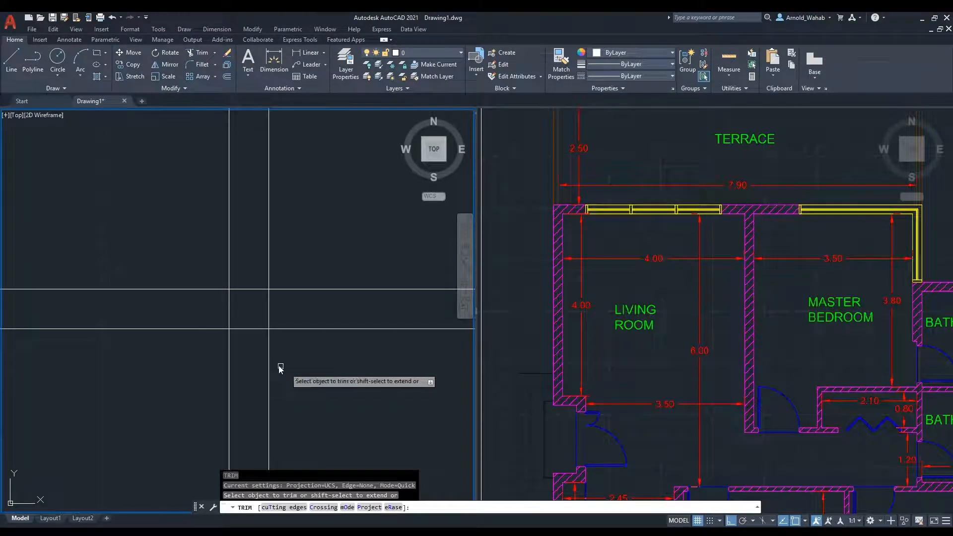
key(Escape)
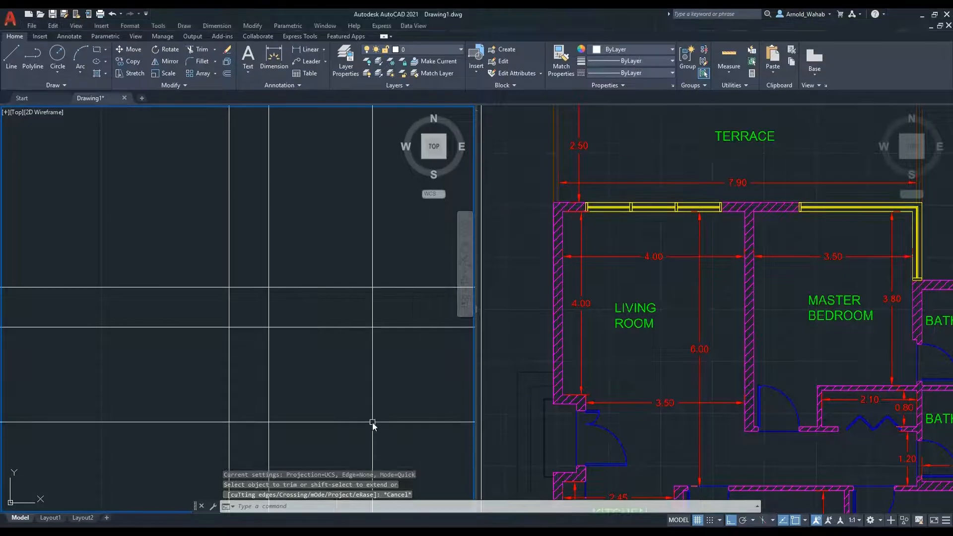
Measure the width between the partition wall's right line and the master bedroom's inner right line without placing a dimension
scroll(303, 396, down, 8)
middle_drag(307, 410, 269, 356)
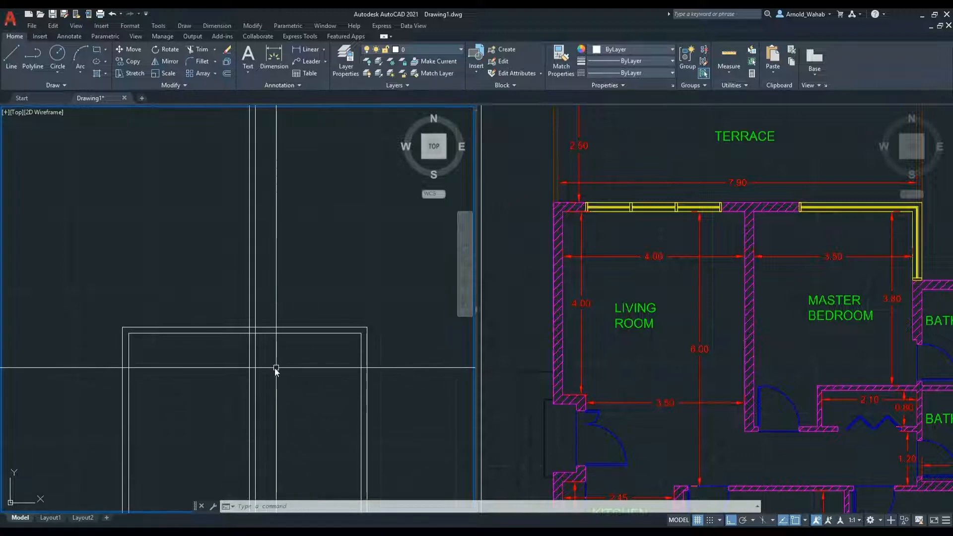
scroll(267, 353, up, 2)
text(dli)
key(Return)
click(249, 360)
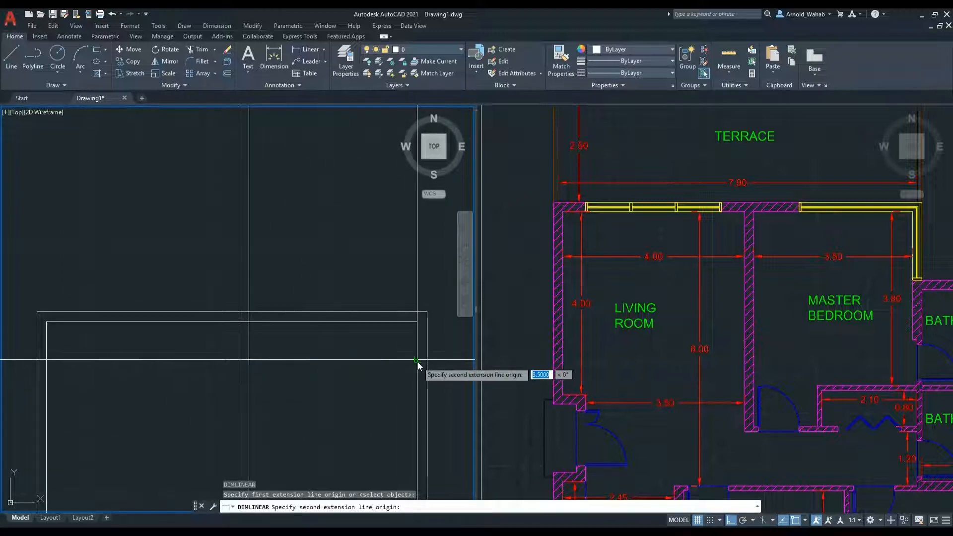
click(418, 362)
key(Escape)
key(Escape)
scroll(245, 324, up, 3)
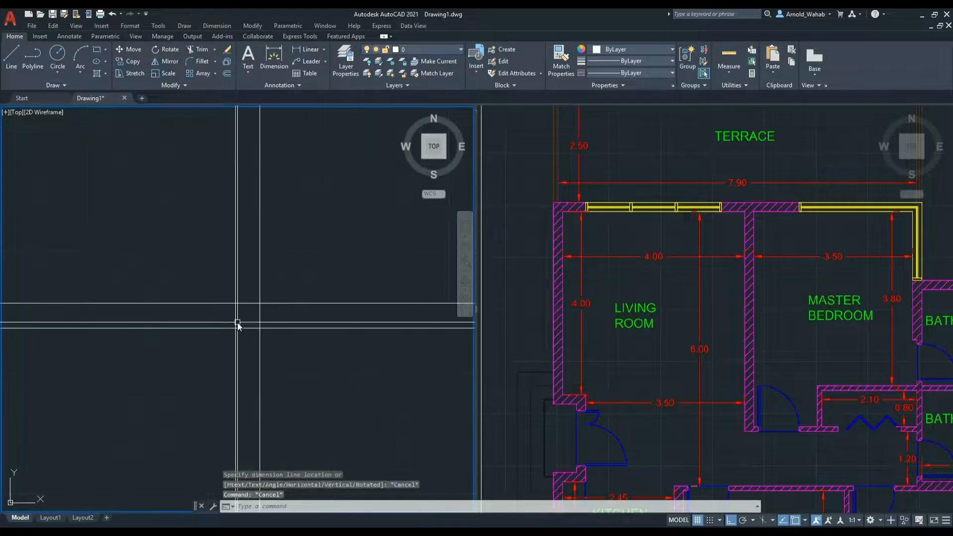
Trim the inner top wall line between the two vertical partition wall lines
scroll(238, 324, up, 2)
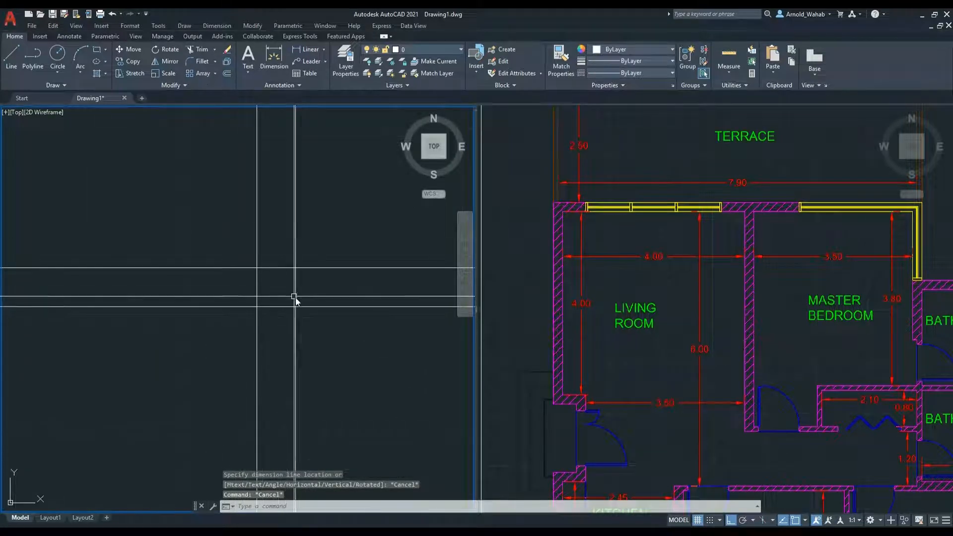
scroll(295, 298, down, 4)
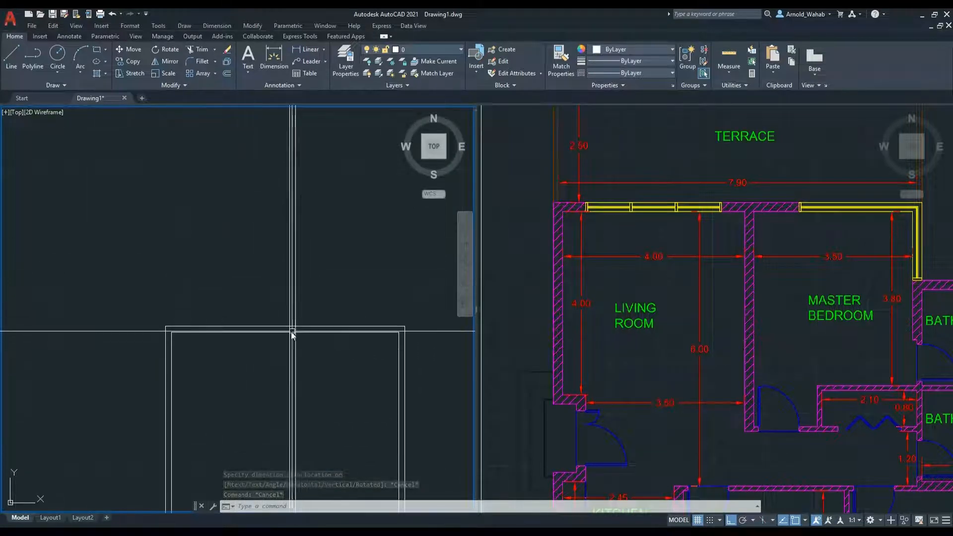
scroll(292, 335, up, 3)
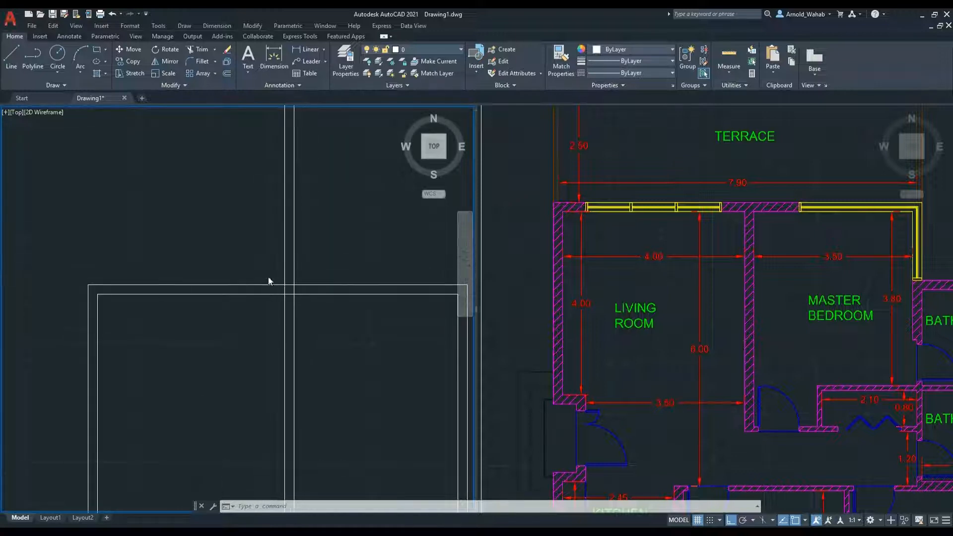
scroll(268, 281, up, 4)
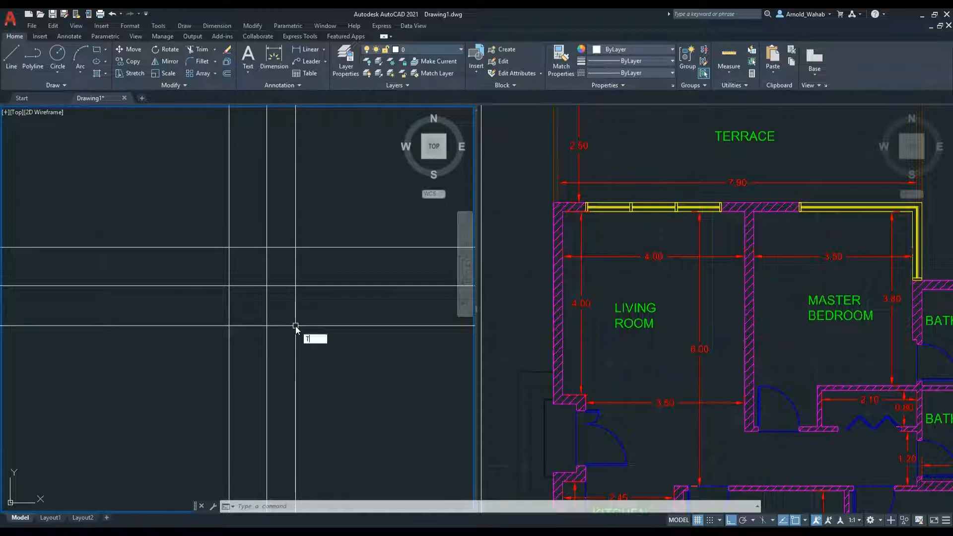
text(tr)
key(Return)
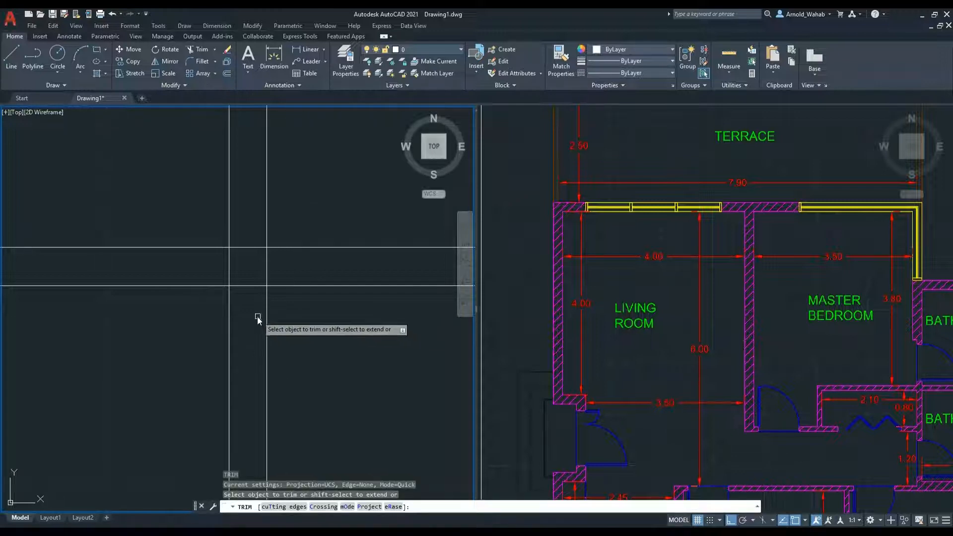
scroll(270, 316, down, 2)
scroll(276, 314, down, 3)
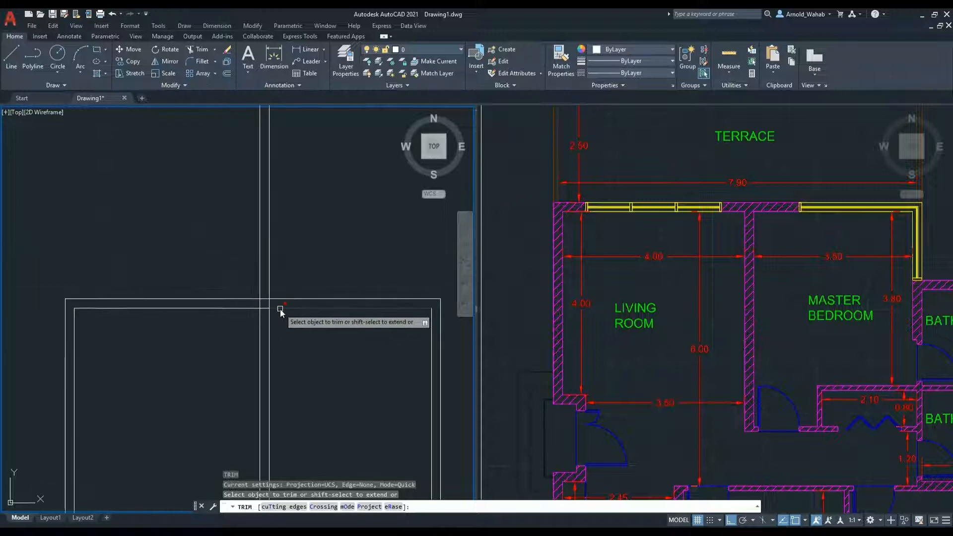
scroll(265, 308, up, 4)
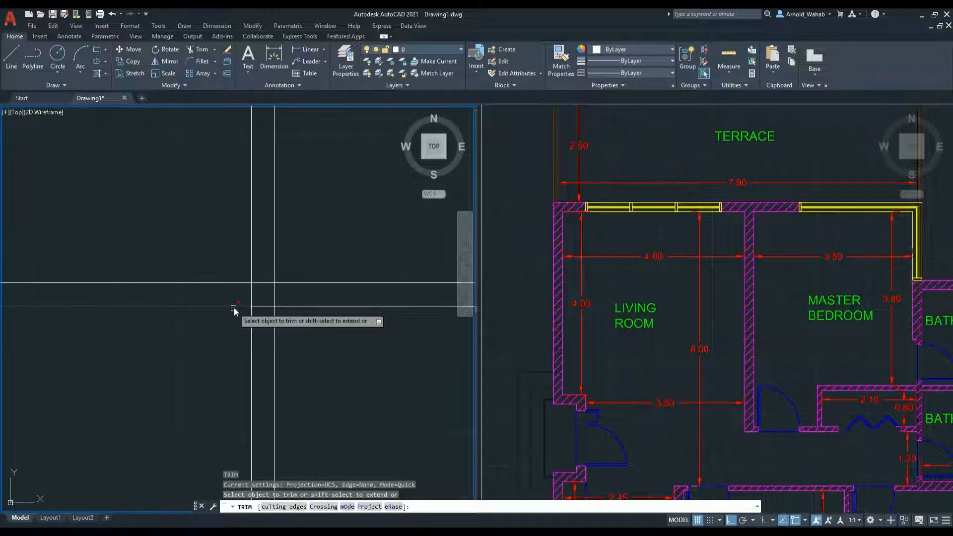
scroll(217, 316, down, 4)
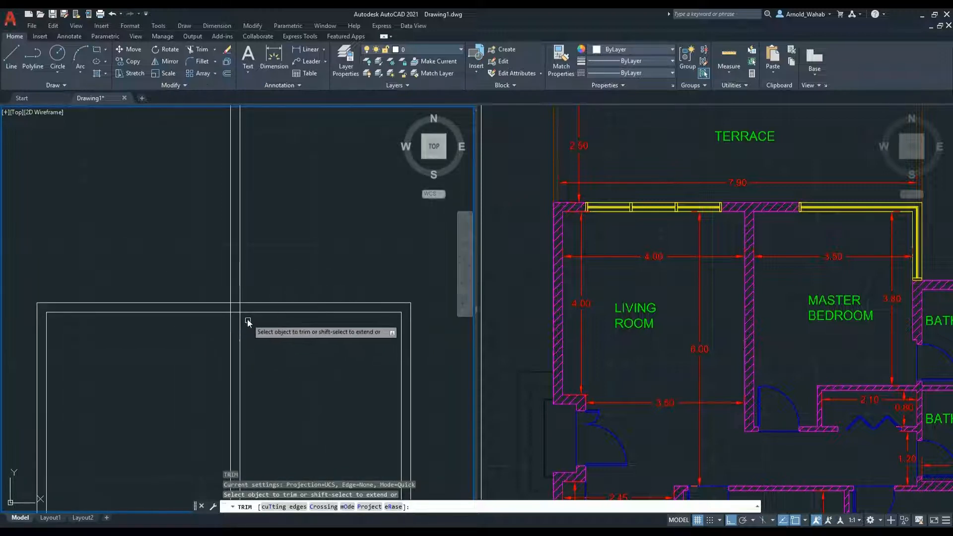
scroll(238, 317, up, 5)
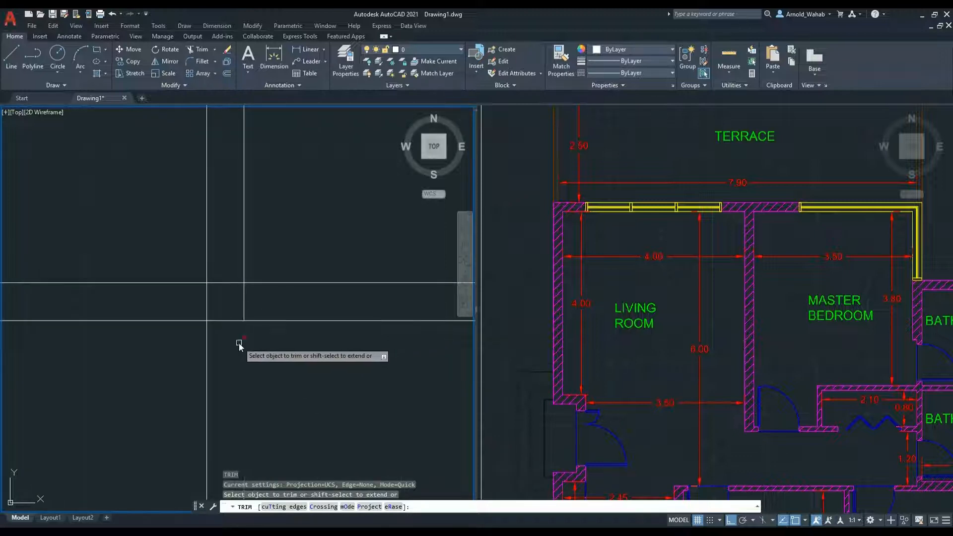
scroll(239, 347, down, 4)
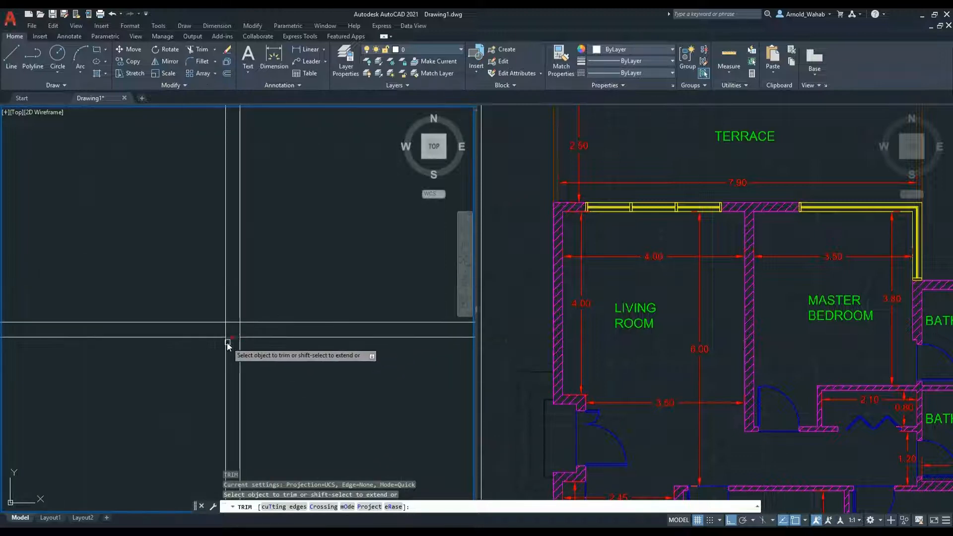
scroll(221, 352, down, 2)
scroll(217, 337, down, 2)
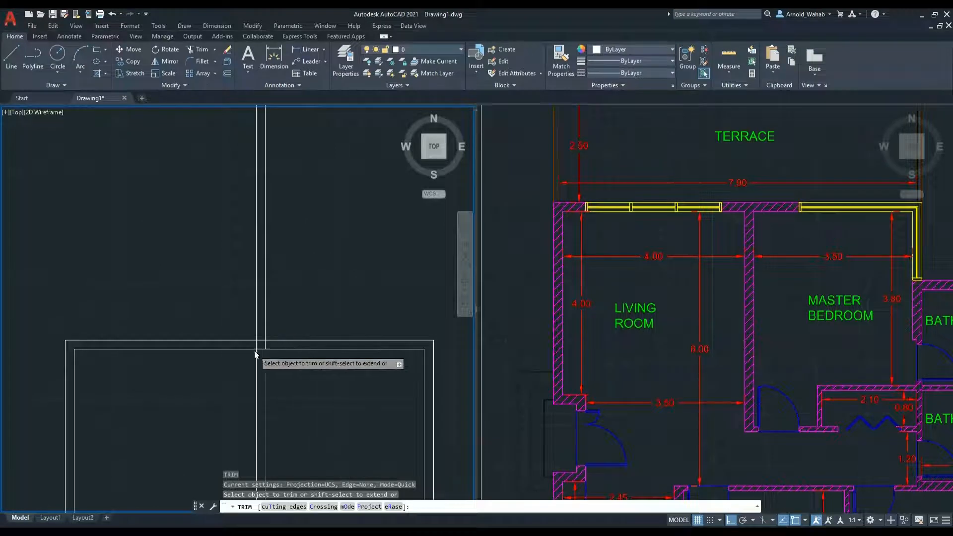
scroll(258, 348, up, 6)
scroll(281, 339, up, 3)
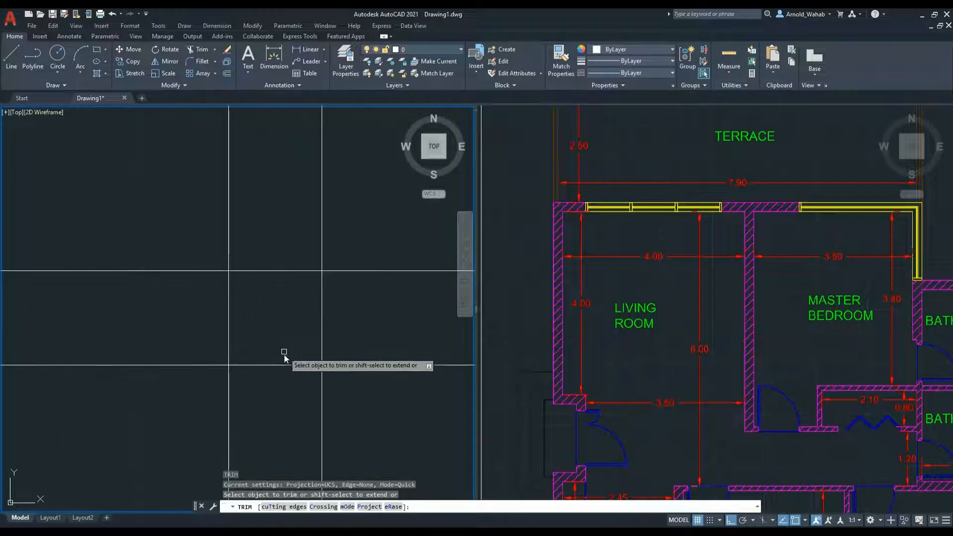
scroll(284, 357, down, 3)
click(282, 360)
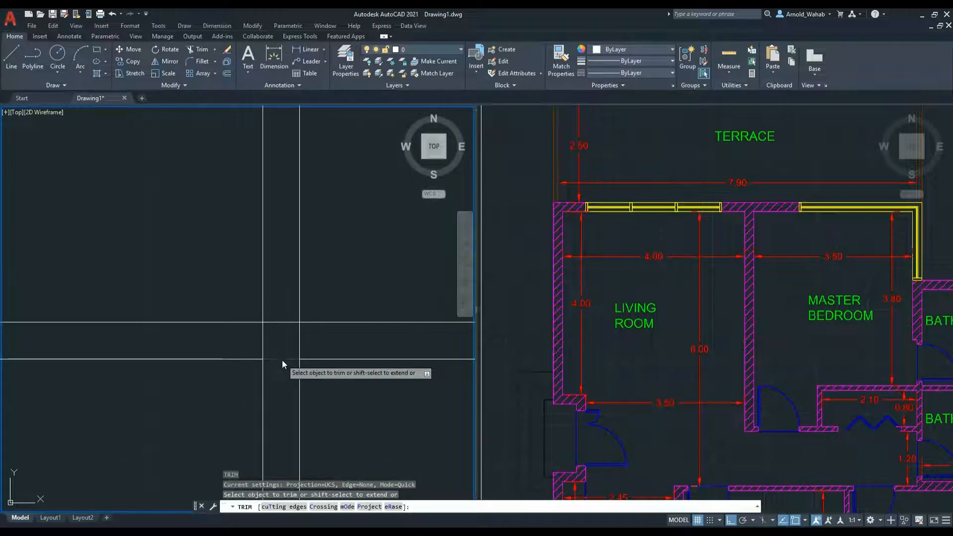
key(Return)
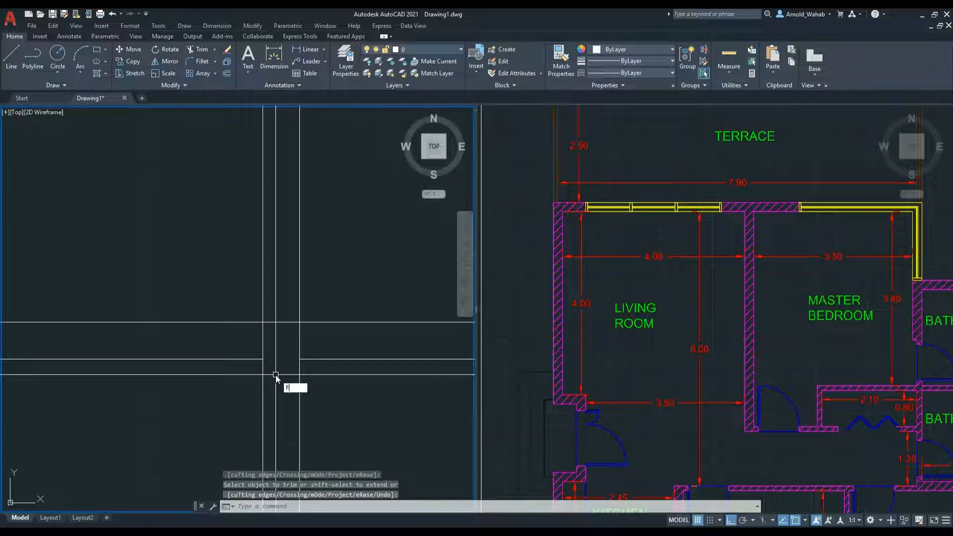
Fillet both partition wall lines with the adjoining inner top wall lines at radius 0 to form corners
key(Return)
click(262, 368)
click(256, 359)
key(Return)
click(298, 368)
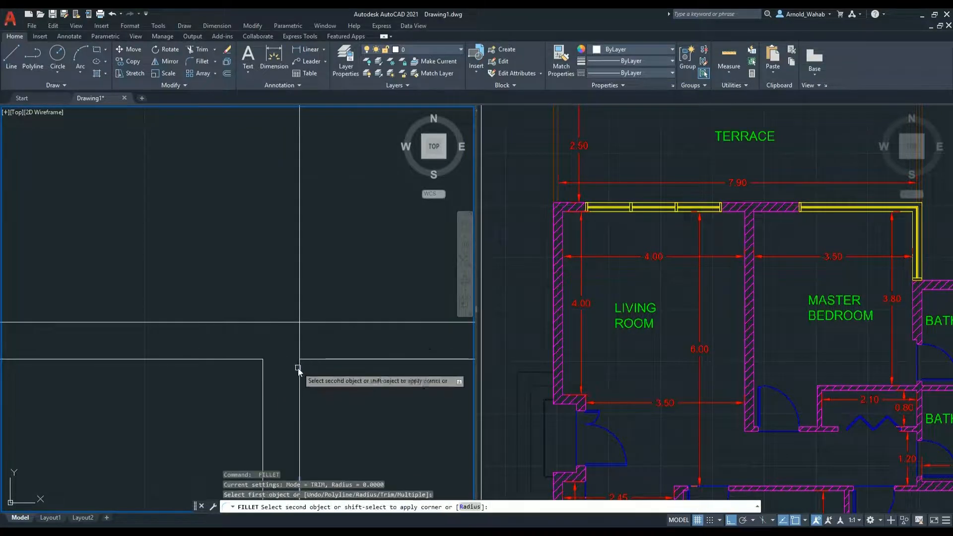
click(312, 359)
scroll(314, 369, down, 4)
scroll(313, 373, up, 2)
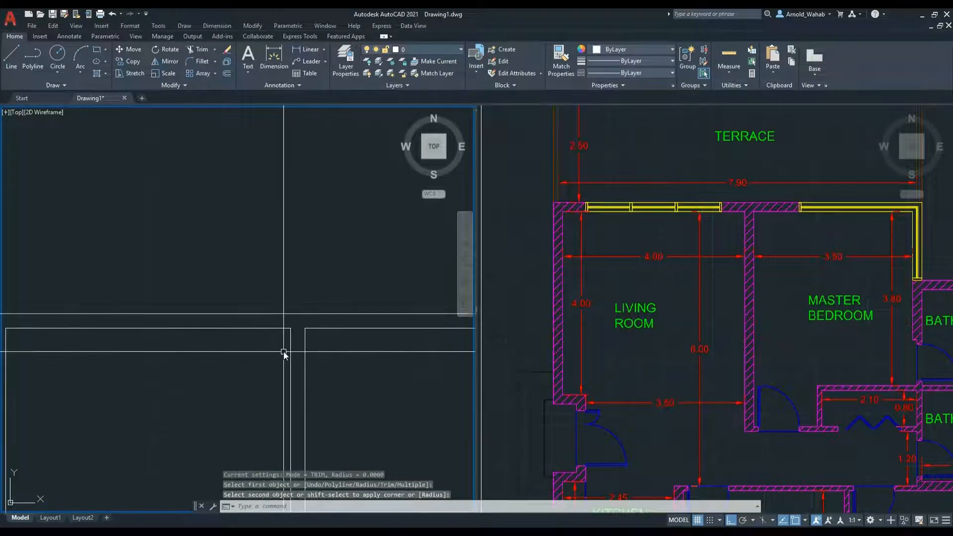
scroll(298, 343, down, 4)
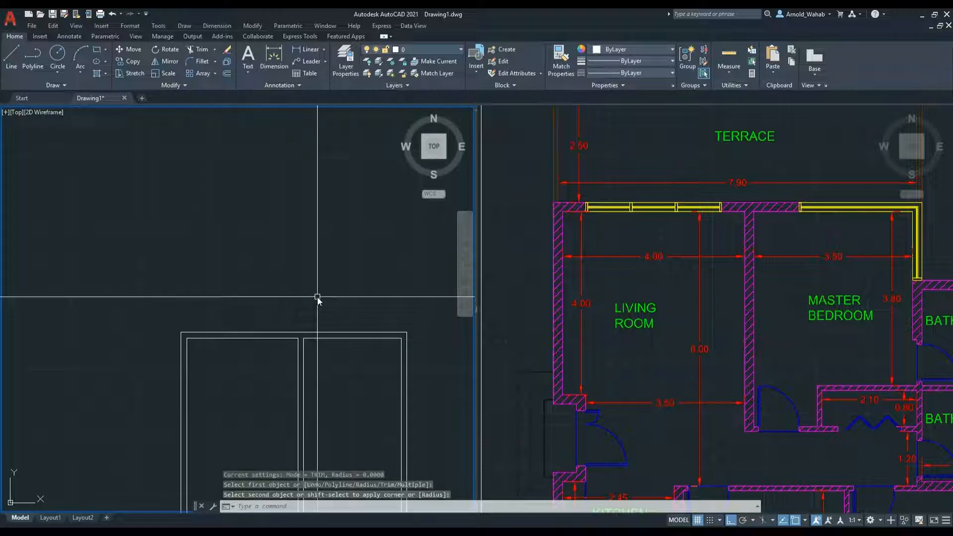
Undo the two partition corner fillets and the trim of the inner top wall line
key(ctrl+z)
key(ctrl+z)
key(ctrl+z)
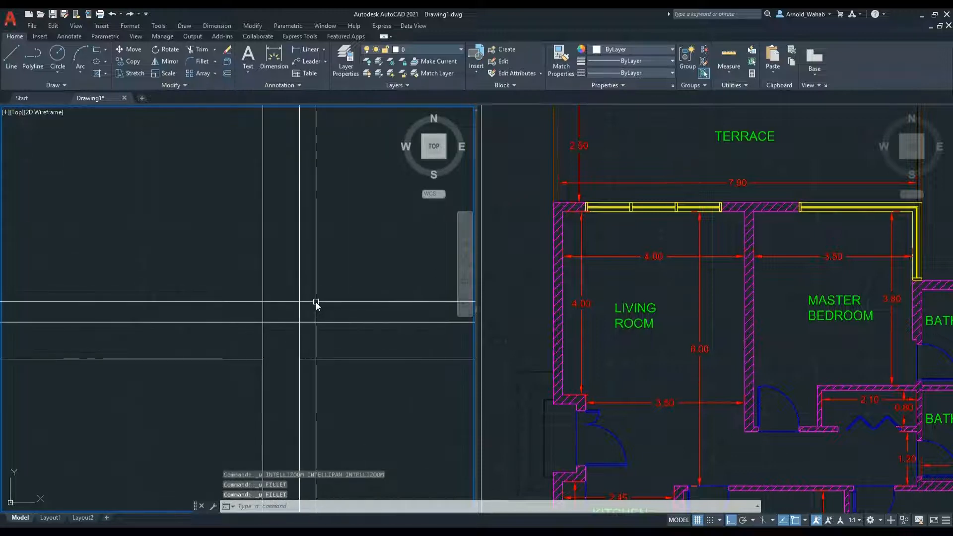
scroll(274, 290, down, 3)
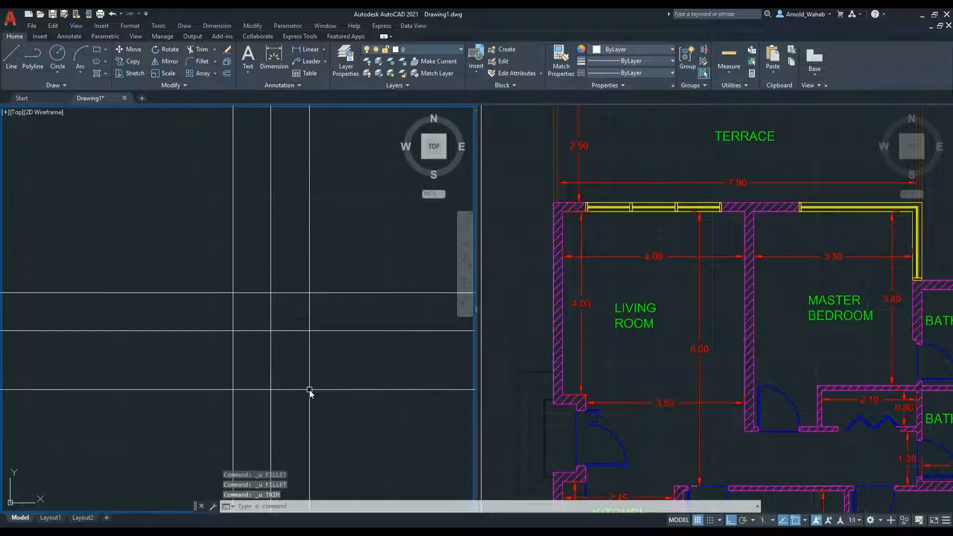
Trim both vertical partition lines above the inner top wall line, using that line as the cutting edge
text(tr)
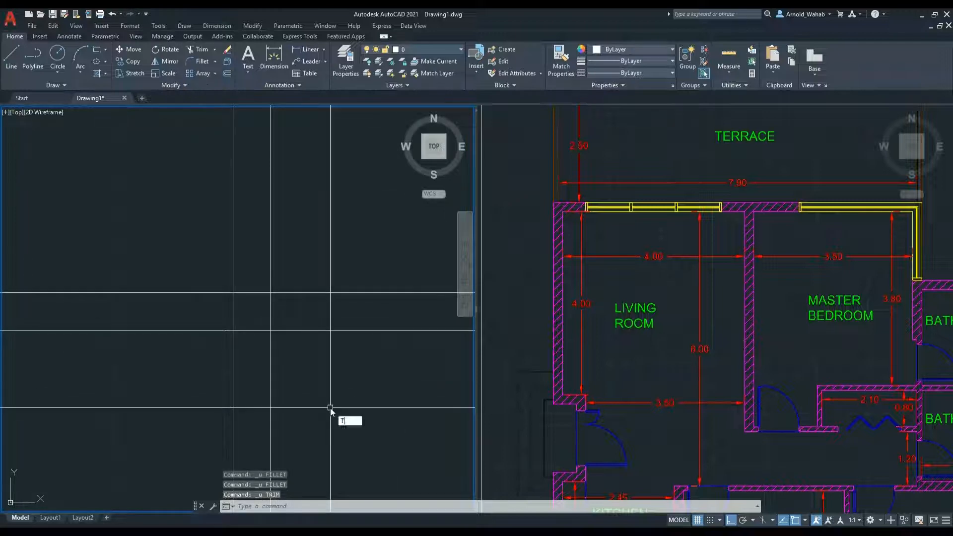
key(Return)
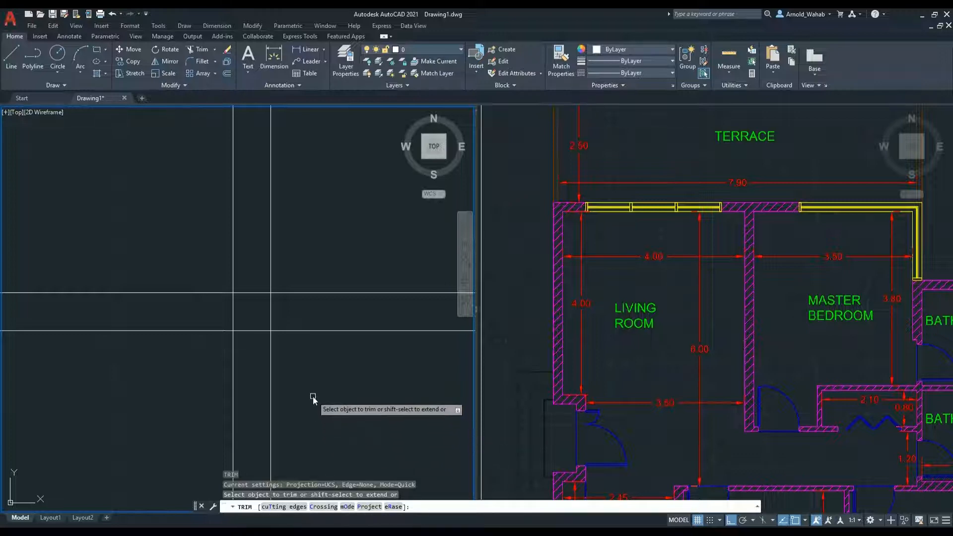
scroll(328, 388, down, 1)
scroll(297, 378, down, 1)
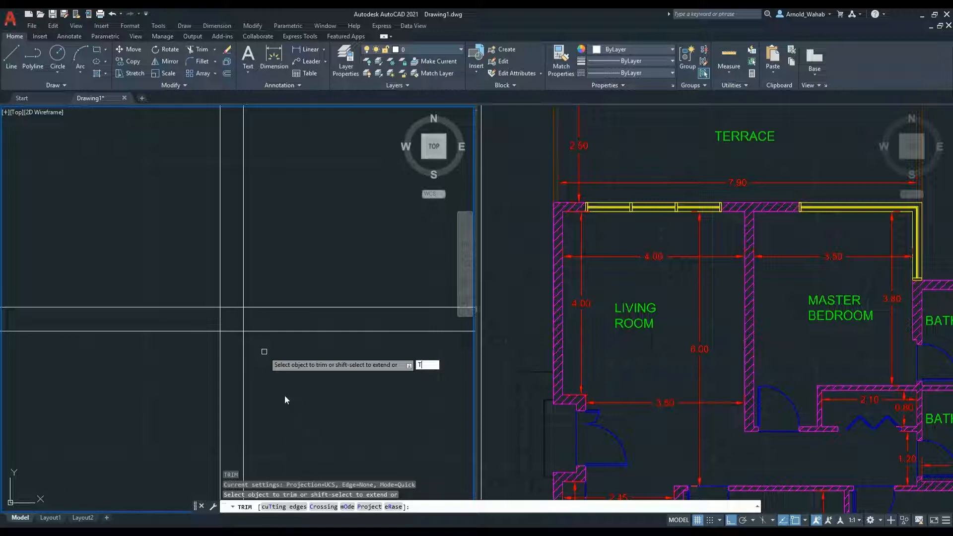
key(Return)
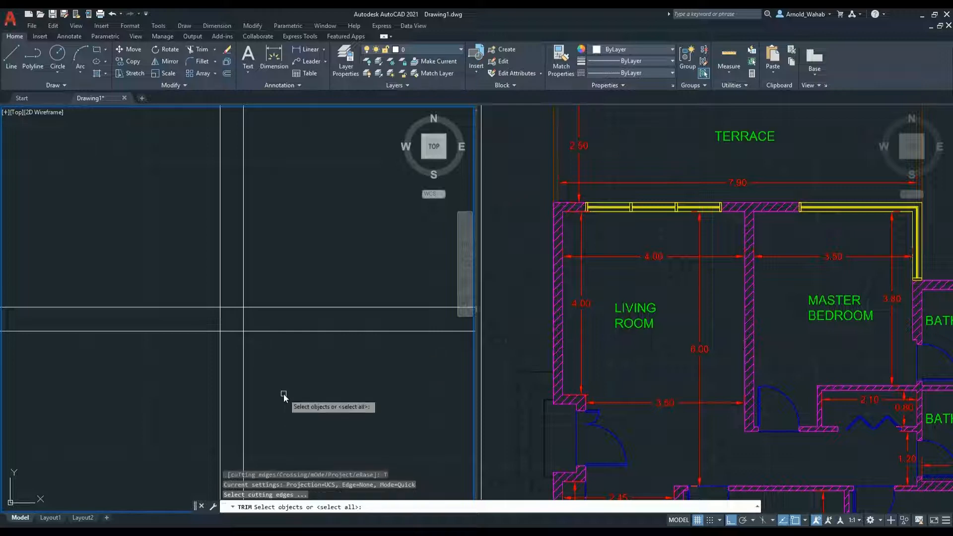
click(264, 332)
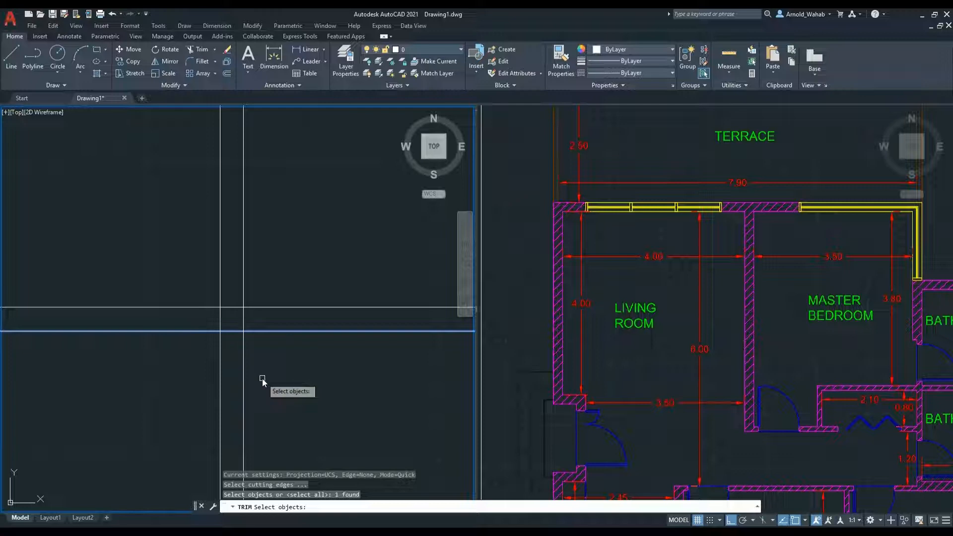
key(Return)
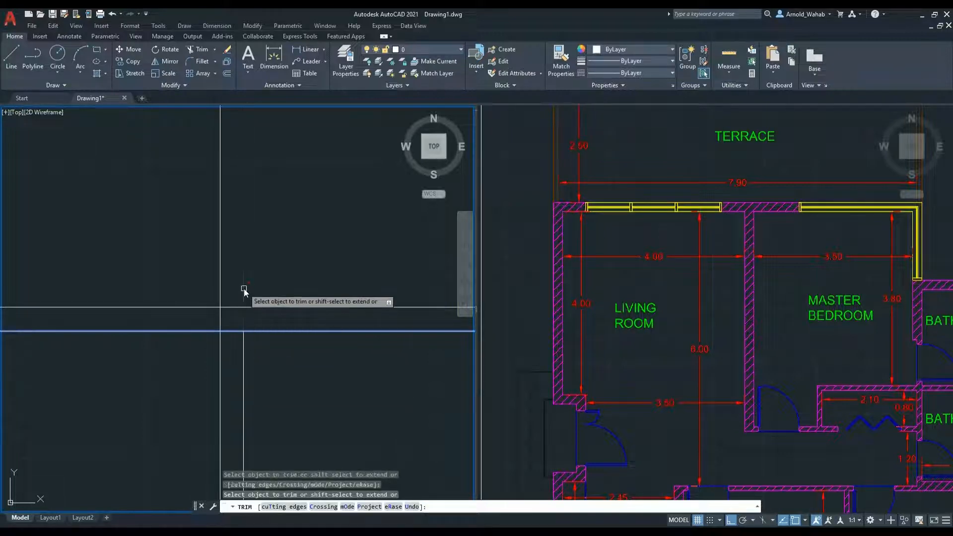
scroll(291, 330, down, 3)
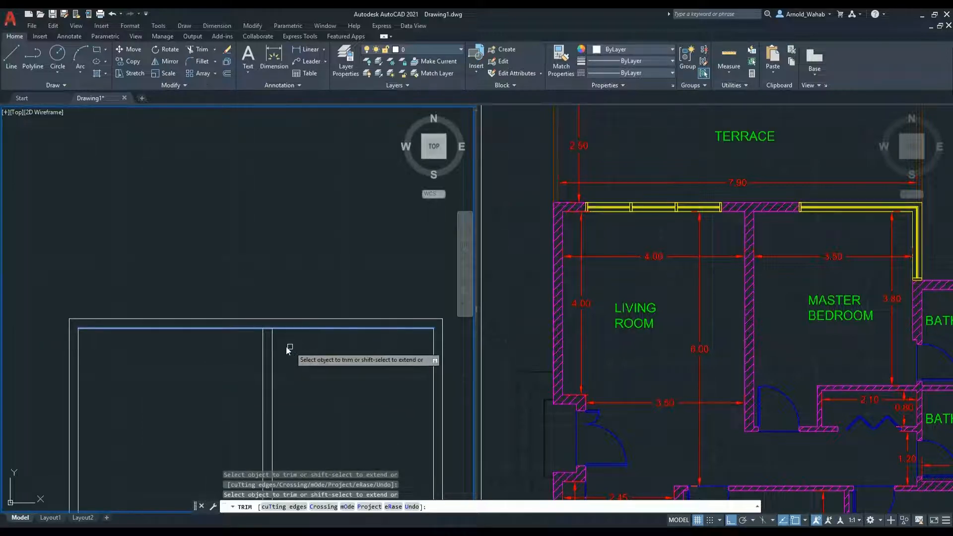
scroll(256, 346, up, 2)
middle_drag(231, 352, 282, 353)
scroll(282, 354, down, 2)
key(Return)
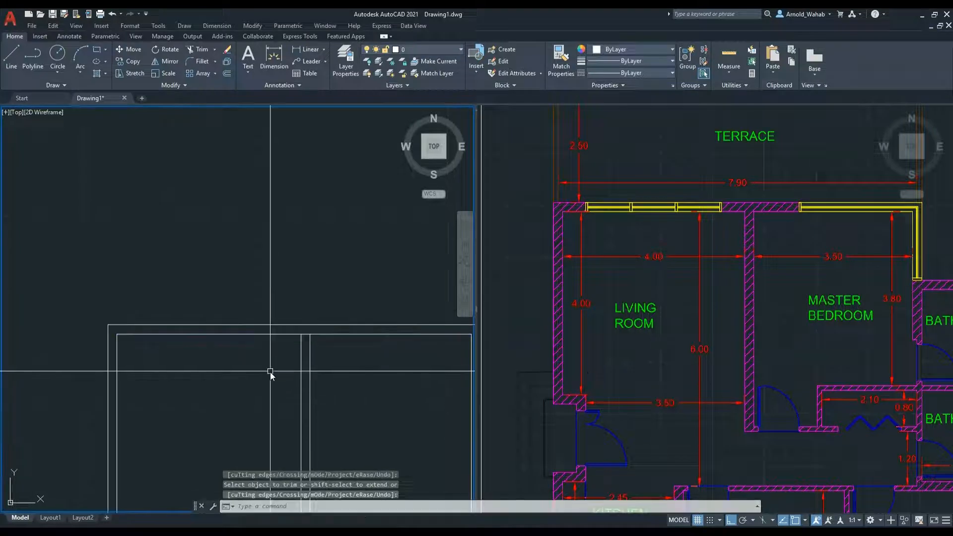
Trim the inner top wall line between the two partition lines to open the wall junction
middle_drag(334, 385, 301, 385)
key(Return)
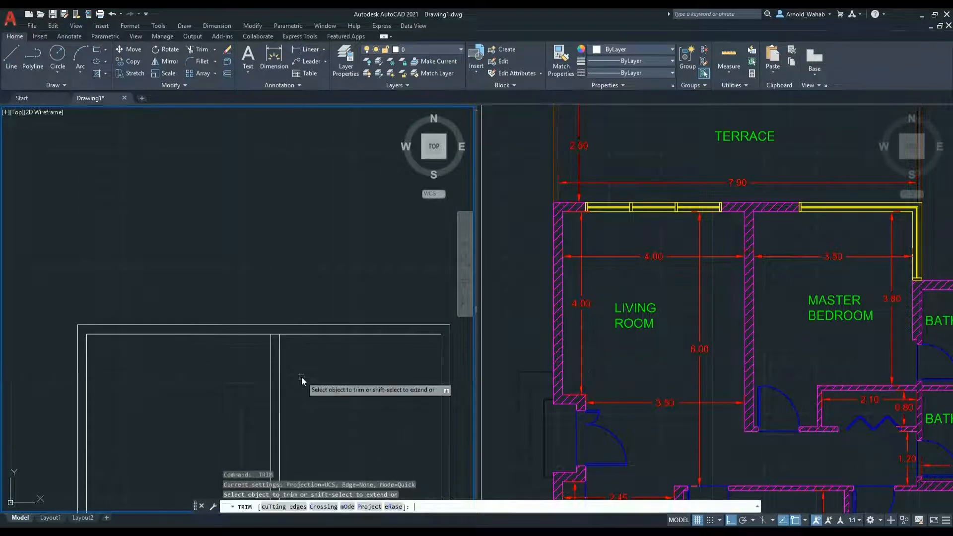
scroll(275, 340, up, 4)
click(276, 332)
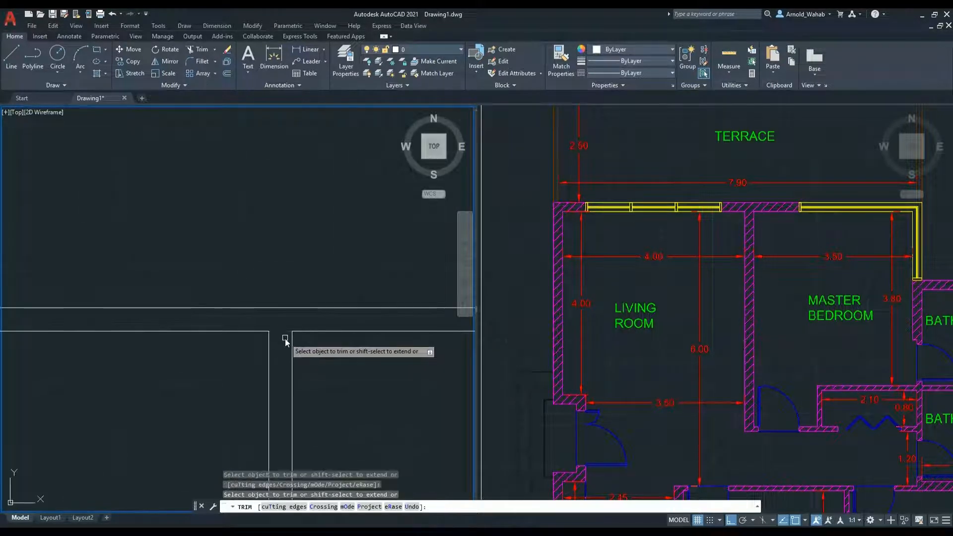
key(Return)
scroll(287, 341, down, 3)
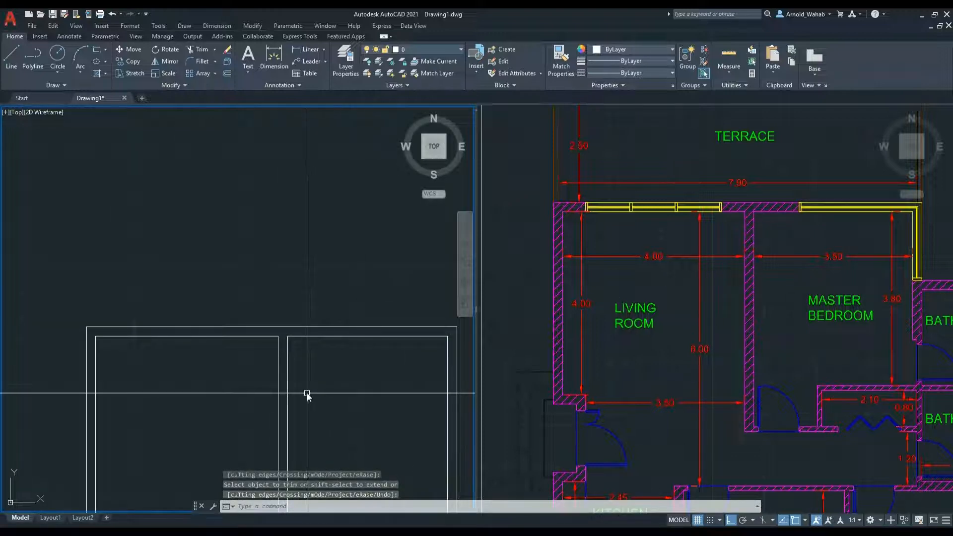
Offset the living room's inner top wall line 4 downward for the room's length
scroll(260, 388, down, 4)
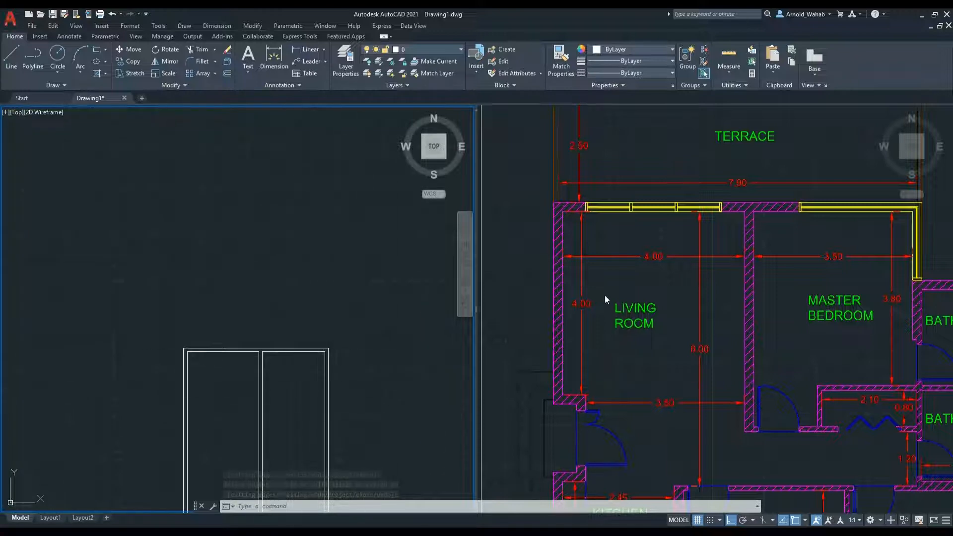
scroll(218, 382, up, 3)
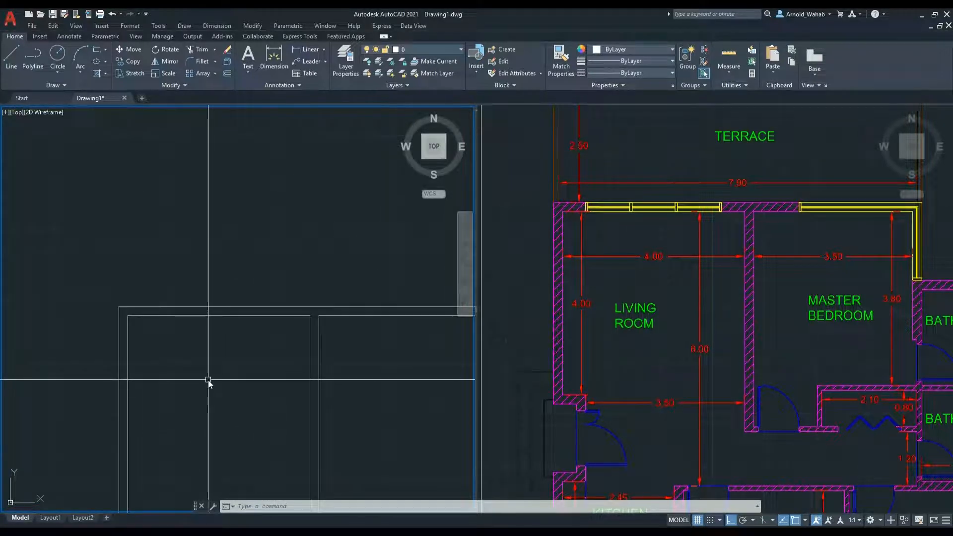
text(o)
key(Return)
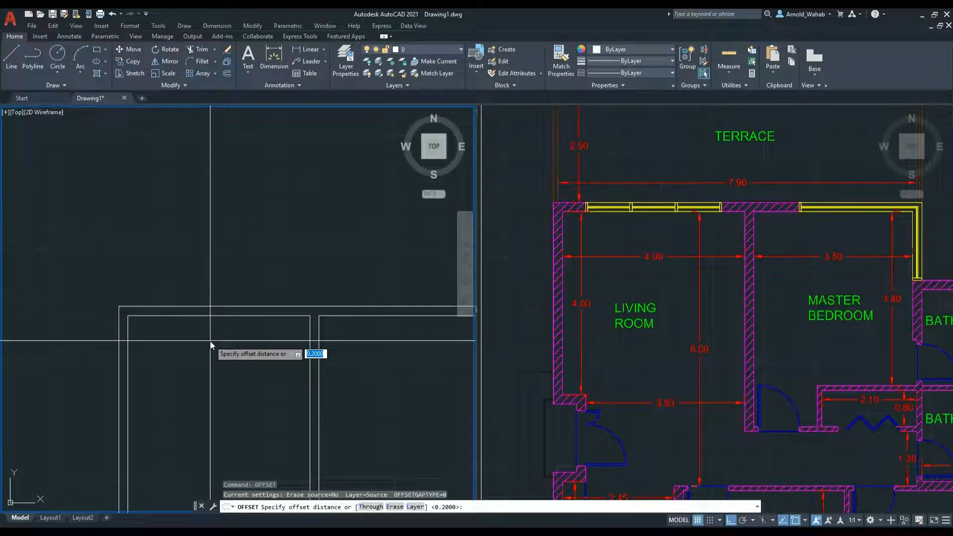
text(4)
key(Return)
click(231, 316)
click(243, 374)
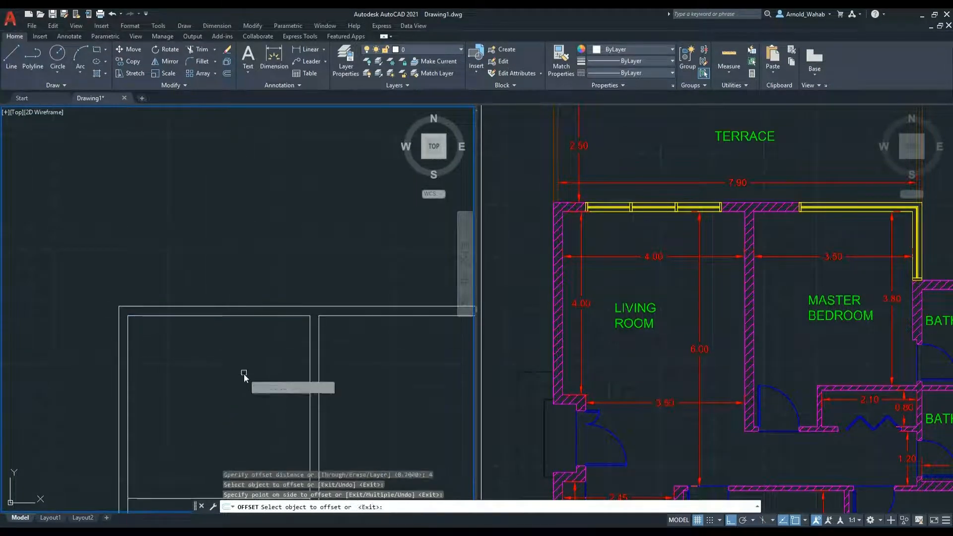
scroll(245, 377, down, 4)
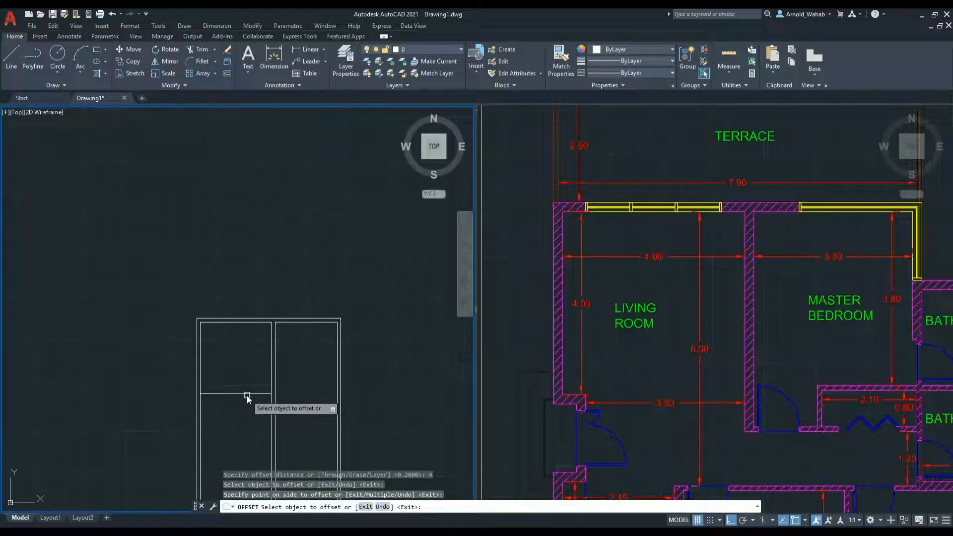
Offset the living room's lower horizontal wall line 0.2 downward to form the wall thickness
scroll(246, 400, up, 5)
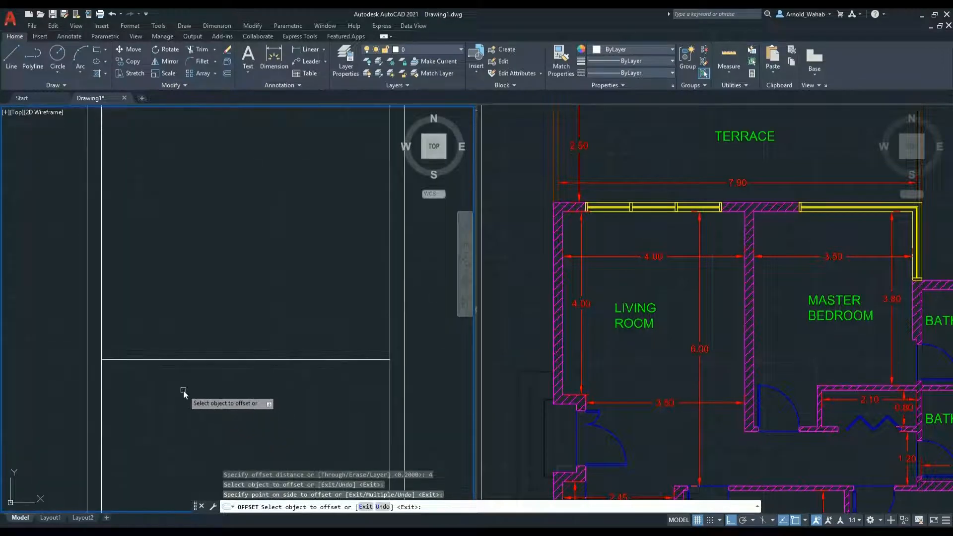
middle_drag(166, 389, 213, 399)
key(Return)
click(616, 400)
scroll(575, 407, up, 6)
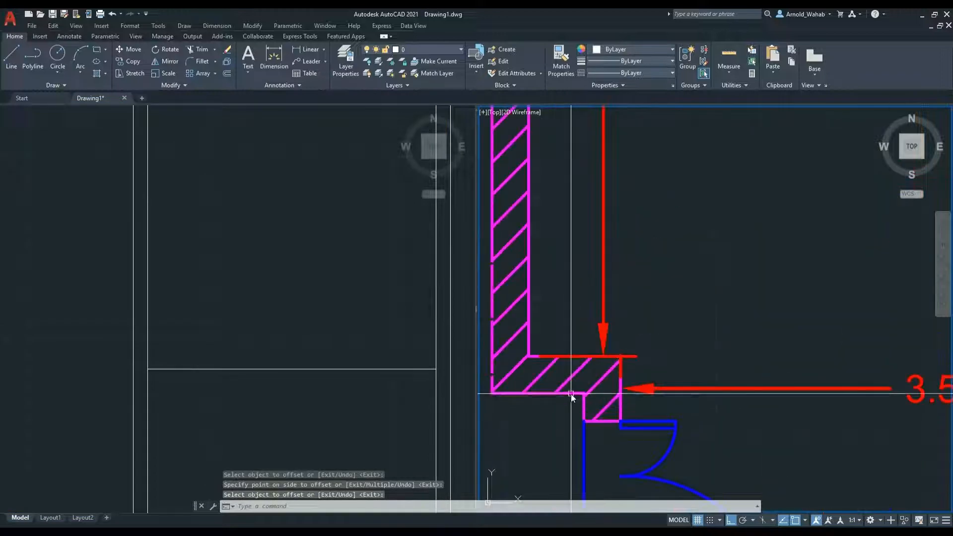
click(177, 395)
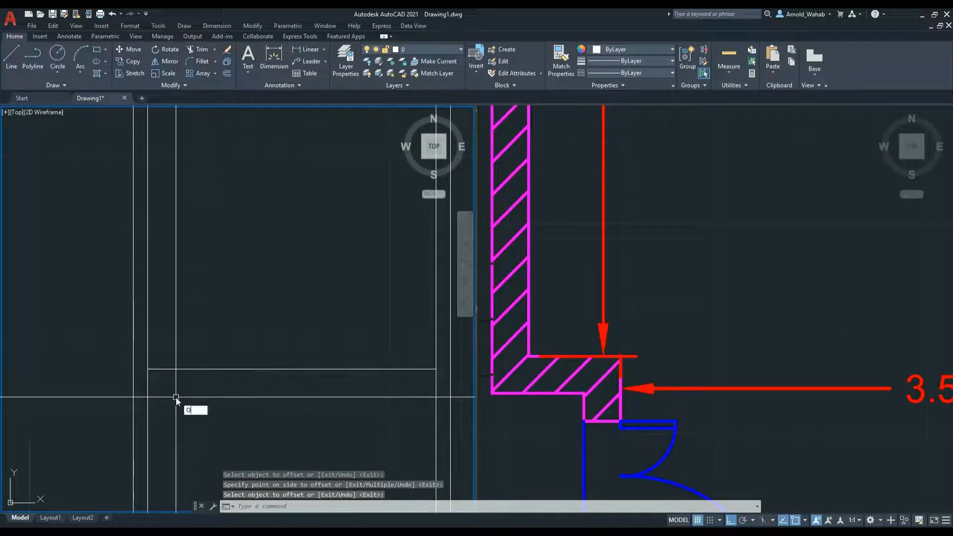
key(Return)
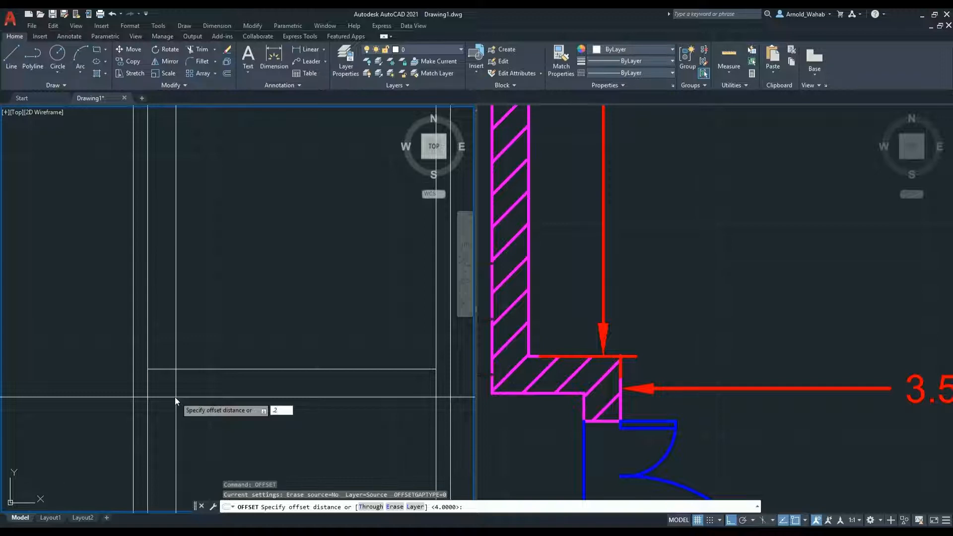
key(Return)
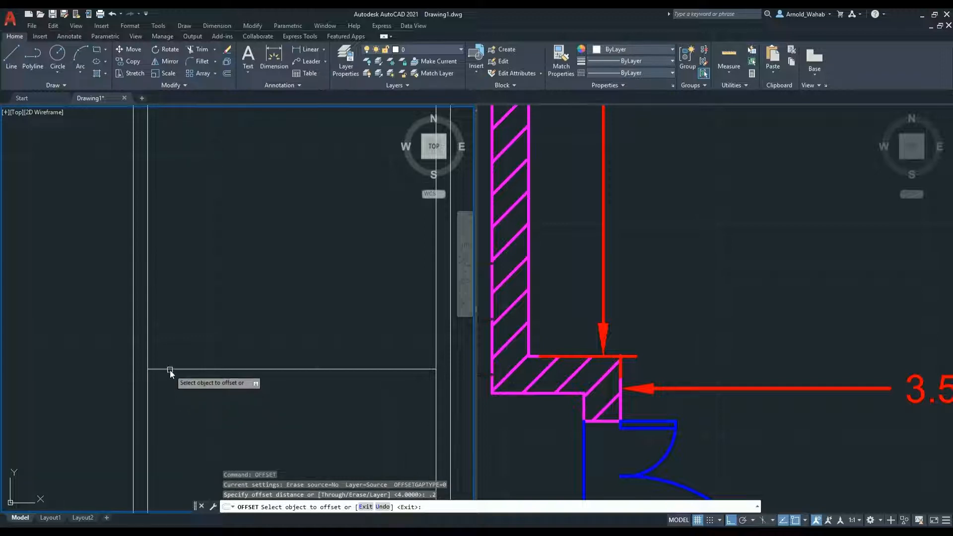
click(170, 370)
click(171, 395)
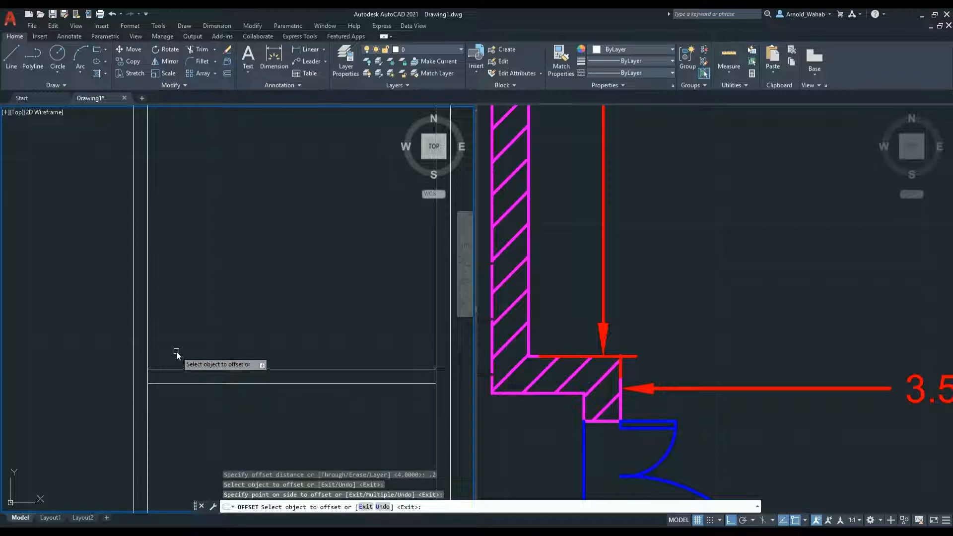
key(Return)
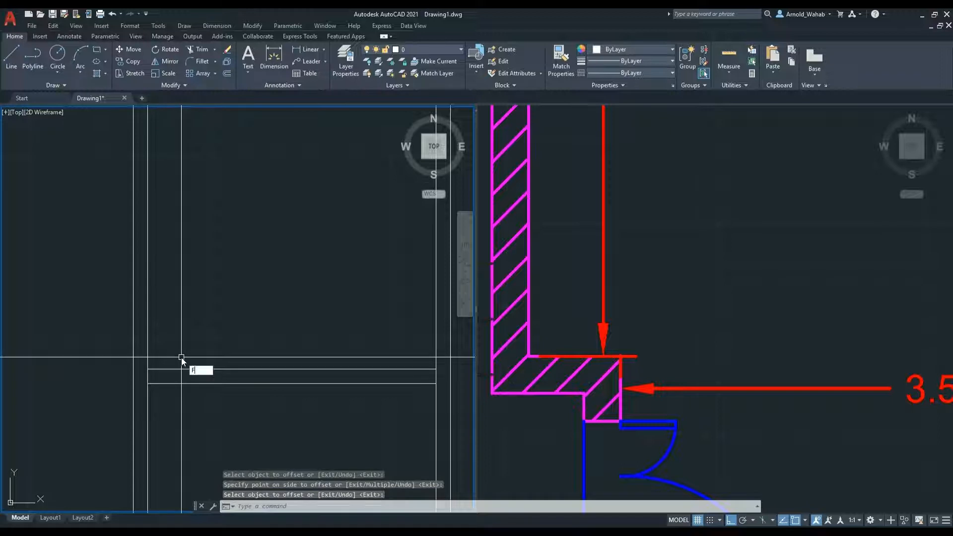
Fillet the living room's inner and outer lower-left wall corners with radius 0
text(F)
key(Return)
click(158, 369)
click(149, 362)
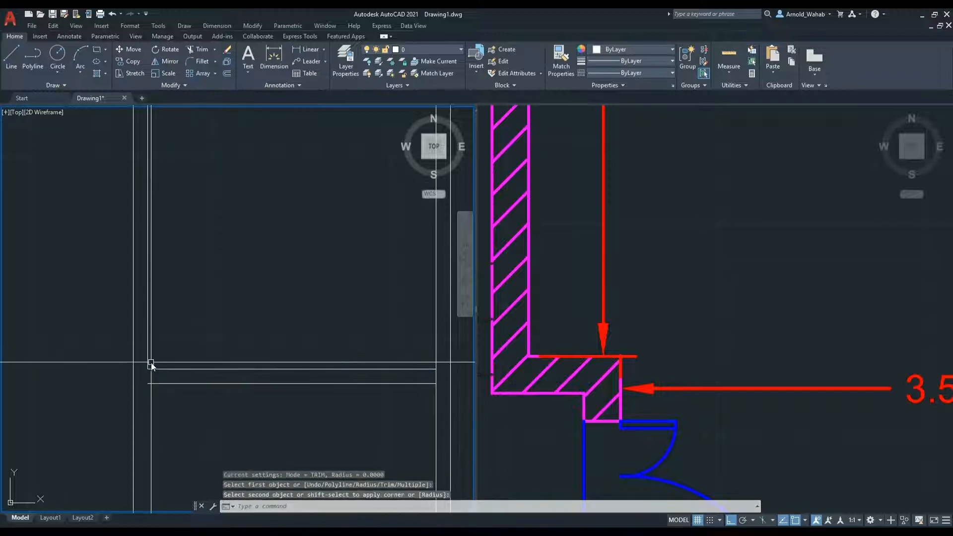
click(134, 366)
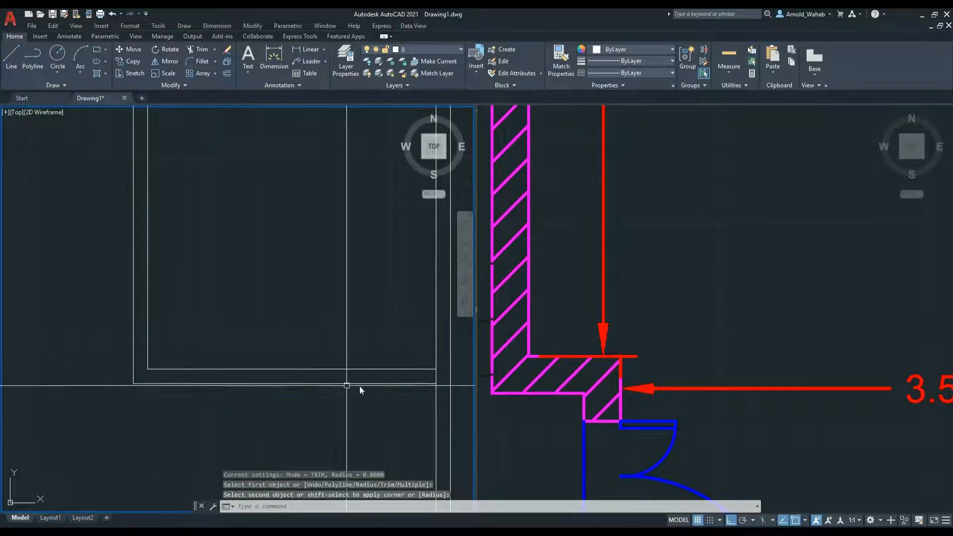
Offset the living room side of the partition wall 3.5 to the left to locate the entrance jog
click(561, 383)
scroll(561, 383, down, 4)
scroll(559, 376, up, 2)
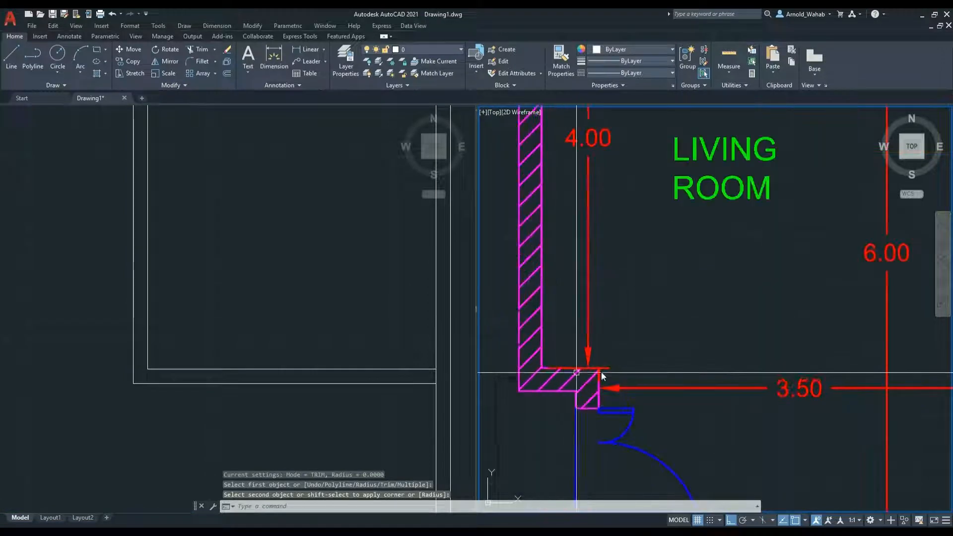
scroll(621, 385, down, 2)
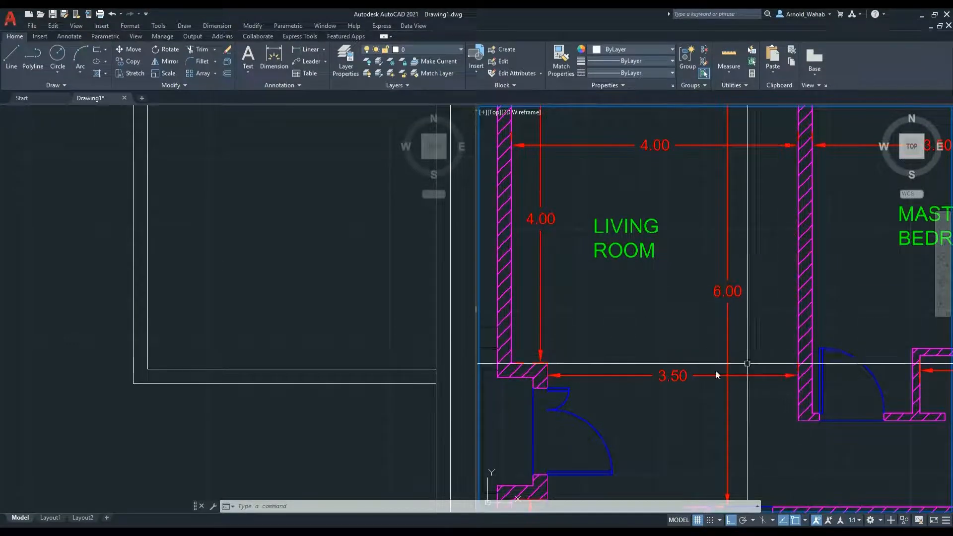
click(422, 333)
middle_drag(430, 294, 344, 306)
scroll(370, 333, down, 2)
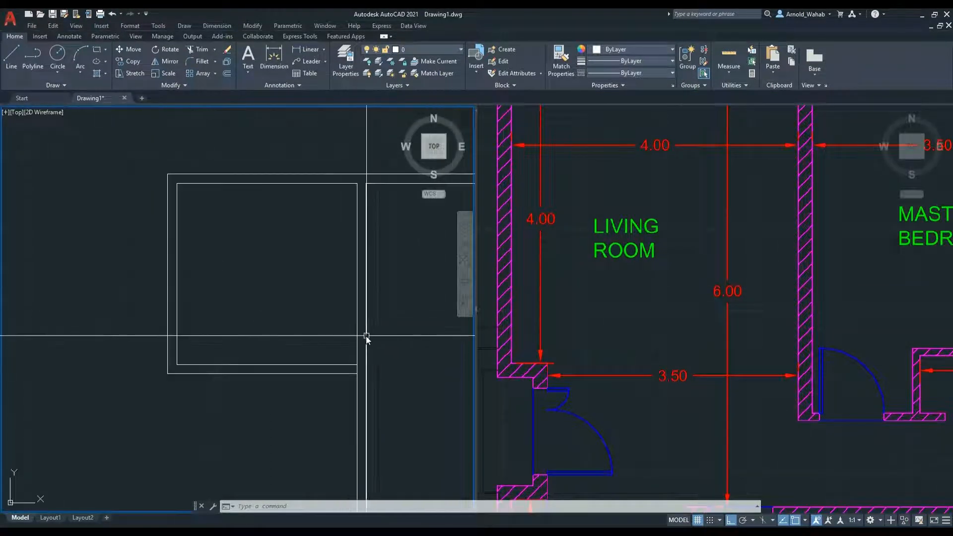
scroll(355, 342, up, 2)
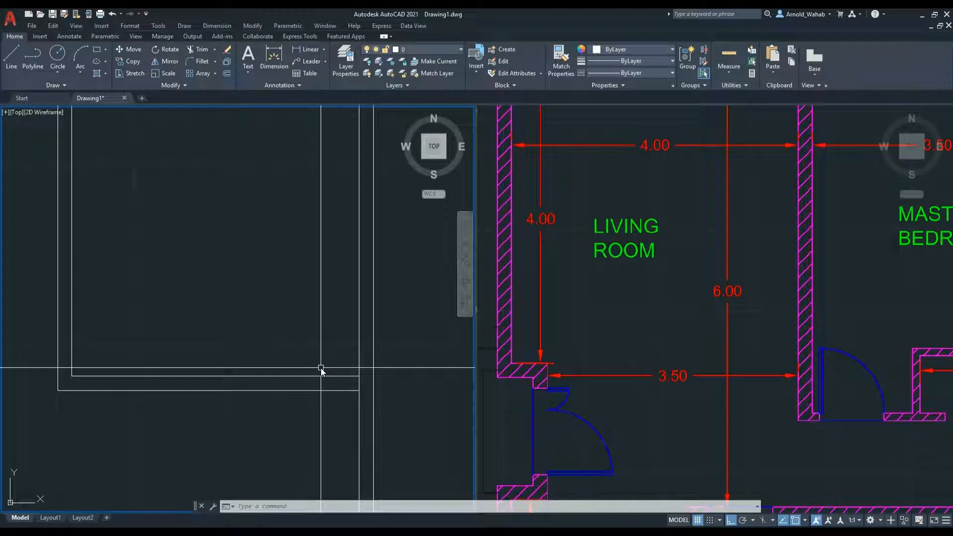
key(Return)
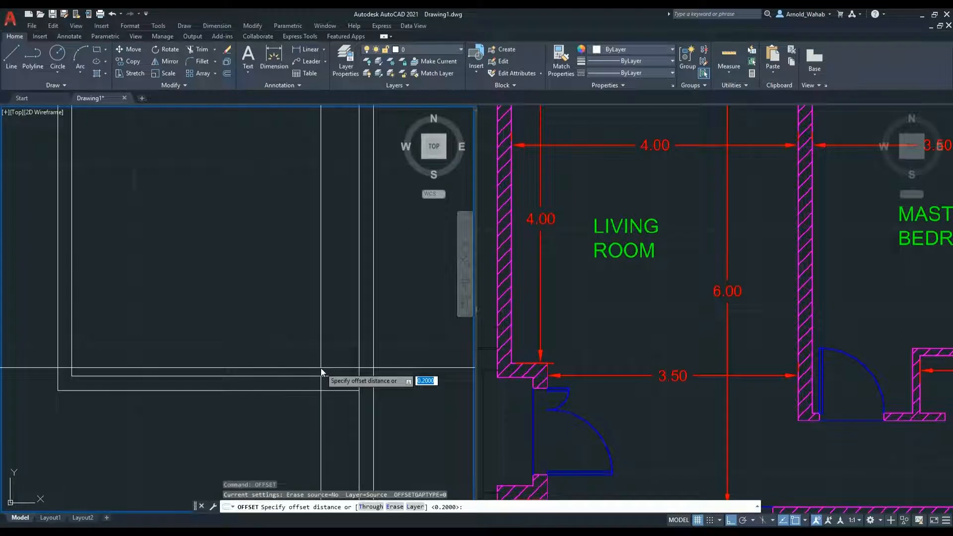
text(3.5)
key(Return)
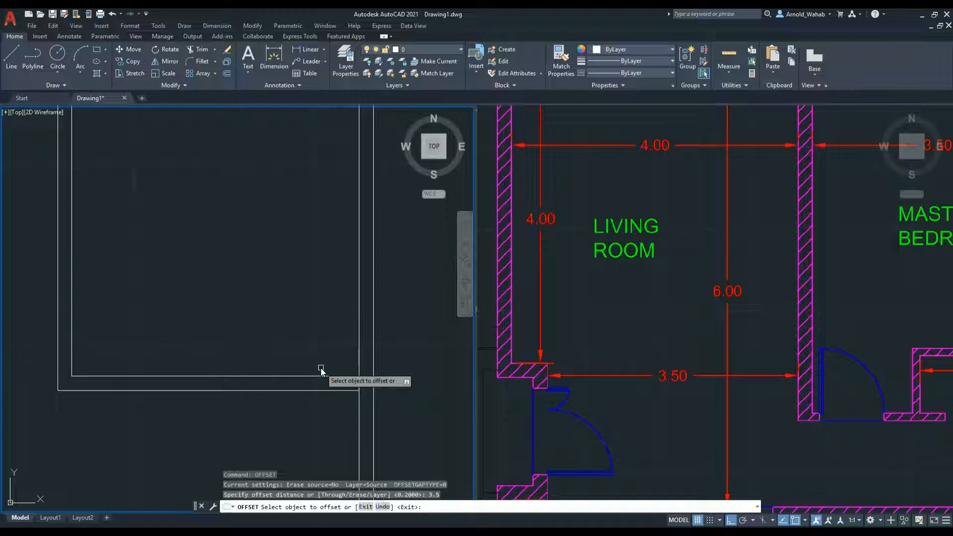
click(359, 356)
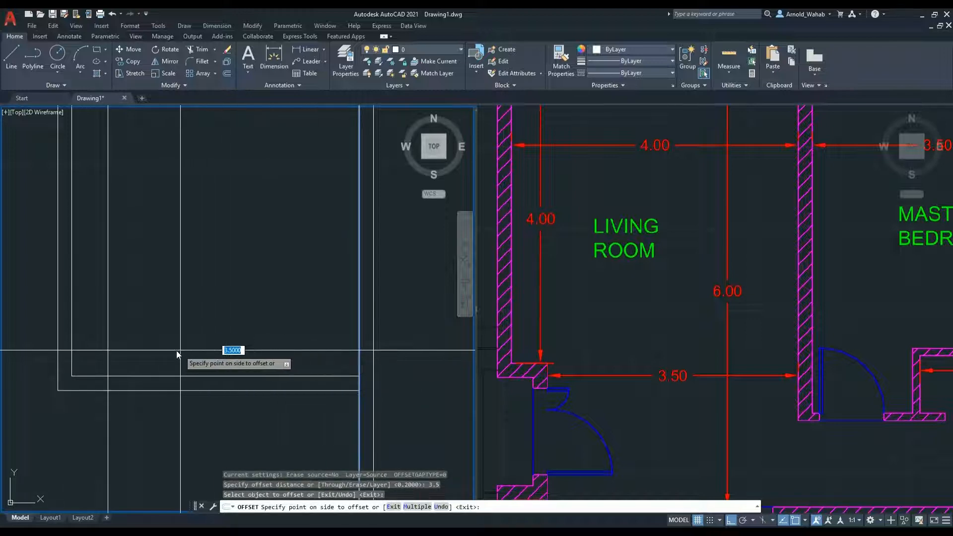
click(151, 352)
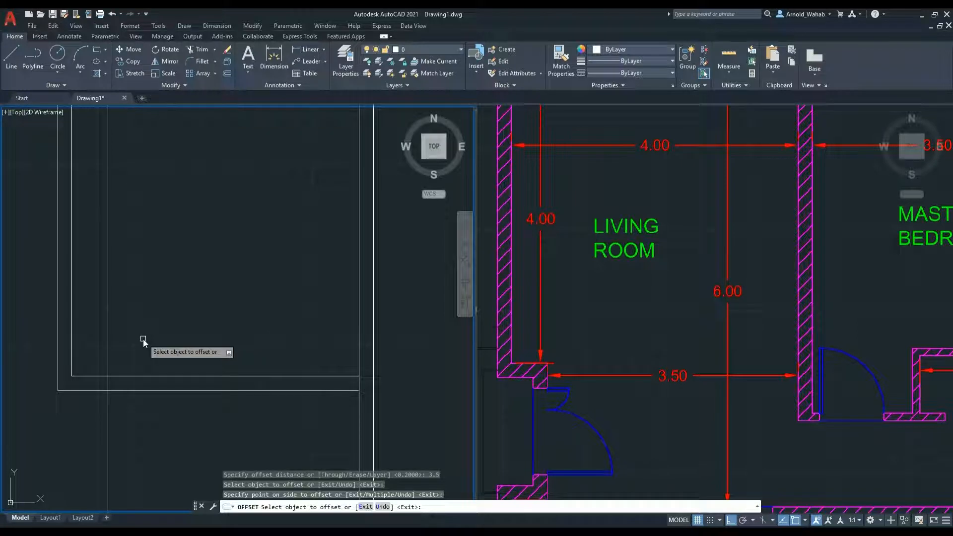
key(Return)
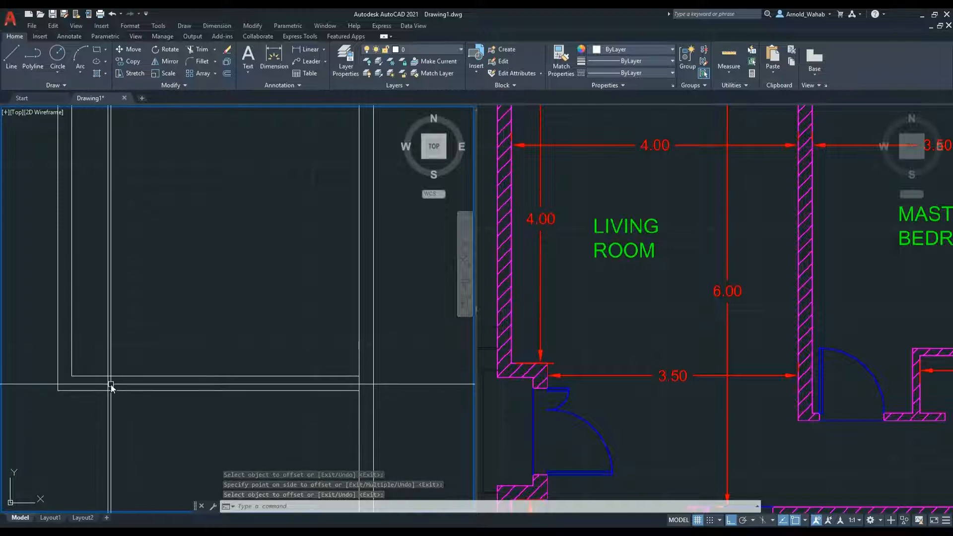
Fillet the new vertical jog line with the inner lower wall line at radius 0
text(f)
key(Return)
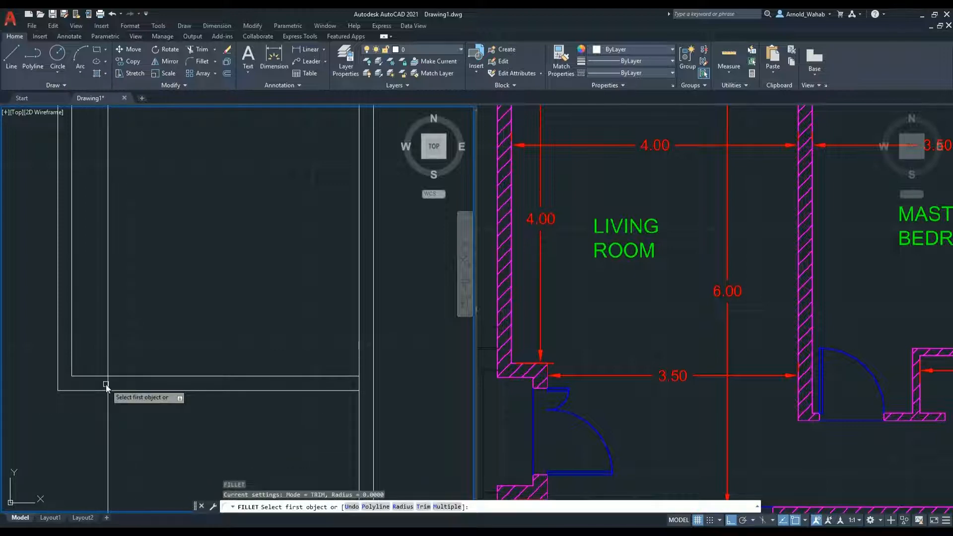
click(106, 384)
click(98, 376)
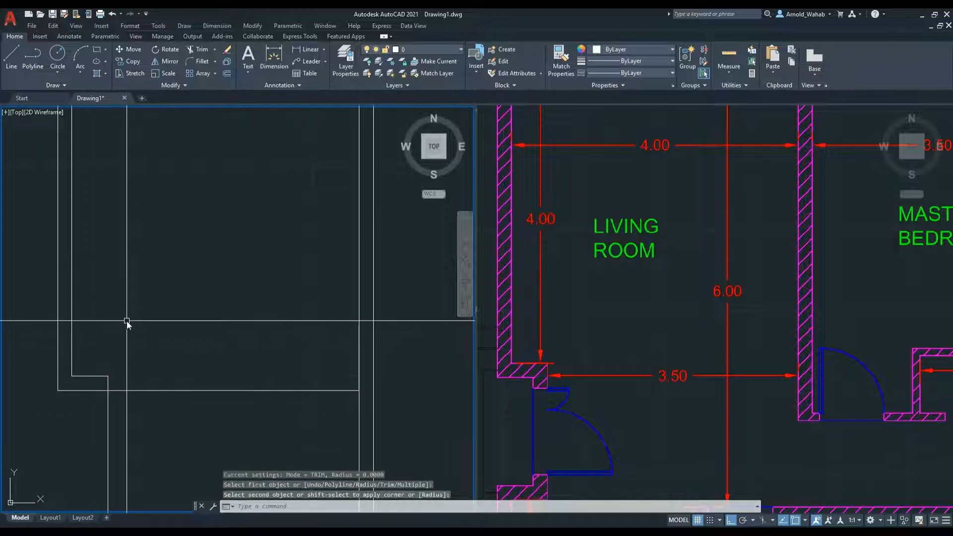
Offset the vertical jog line 0.2 to the left for the outer face of the entrance wall
scroll(96, 384, up, 2)
click(511, 403)
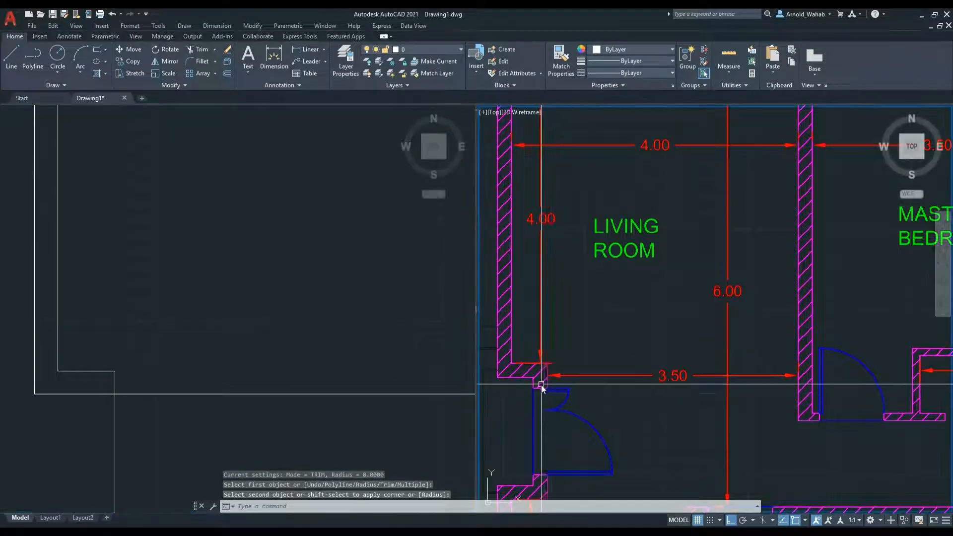
scroll(541, 386, up, 4)
click(118, 413)
scroll(132, 422, up, 2)
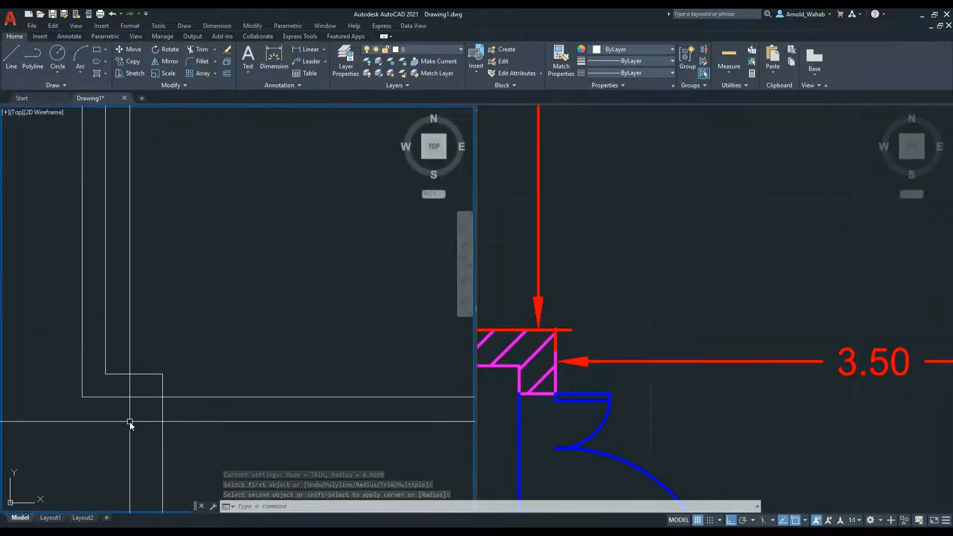
key(Escape)
text(o)
key(Return)
text(.)
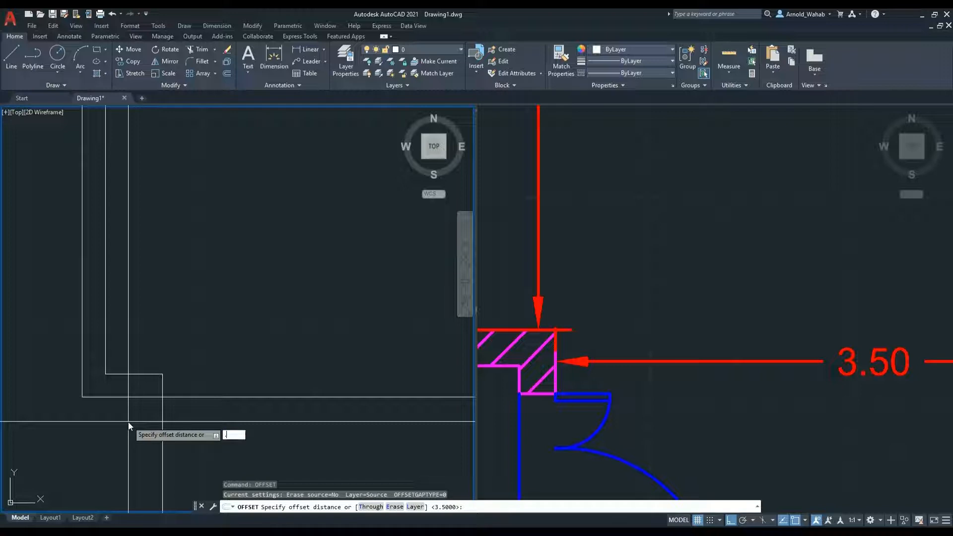
text(2)
key(Return)
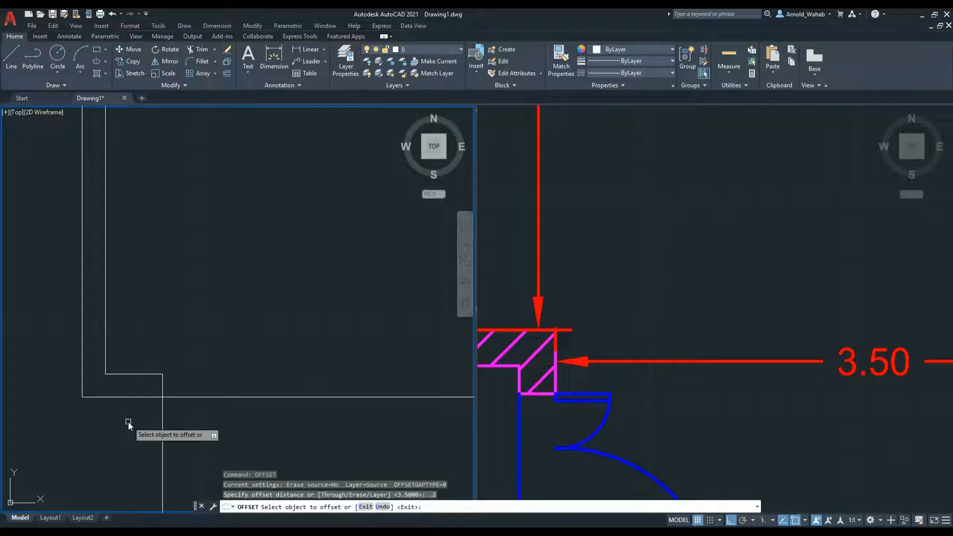
click(162, 416)
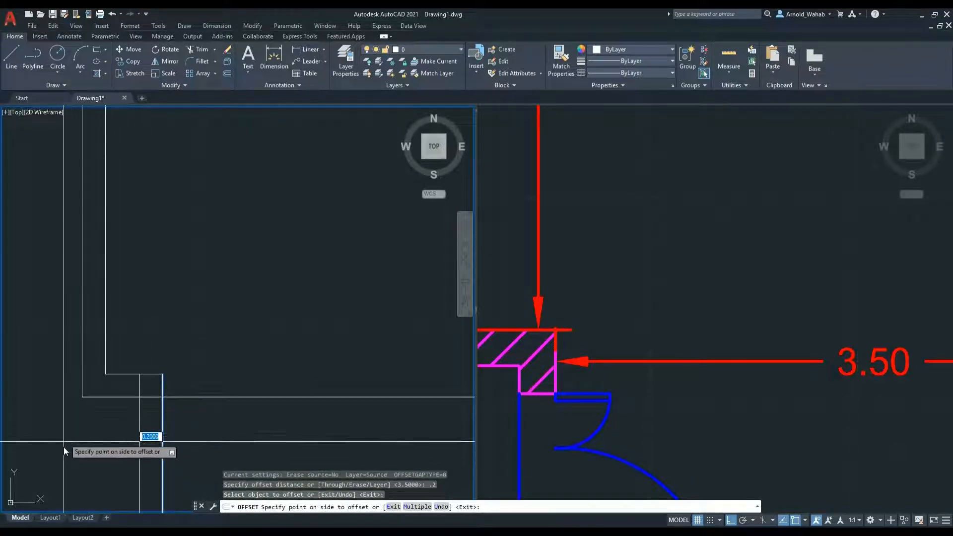
click(49, 450)
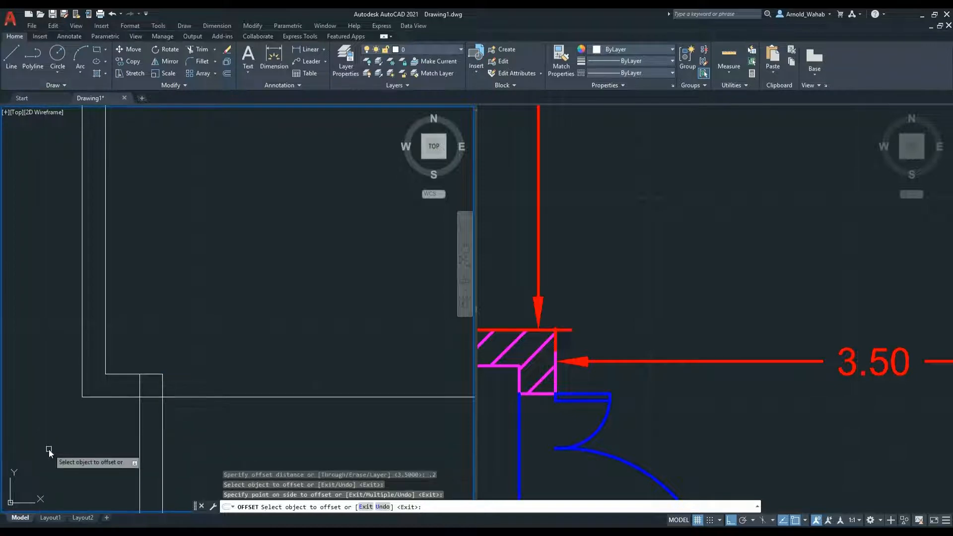
key(Return)
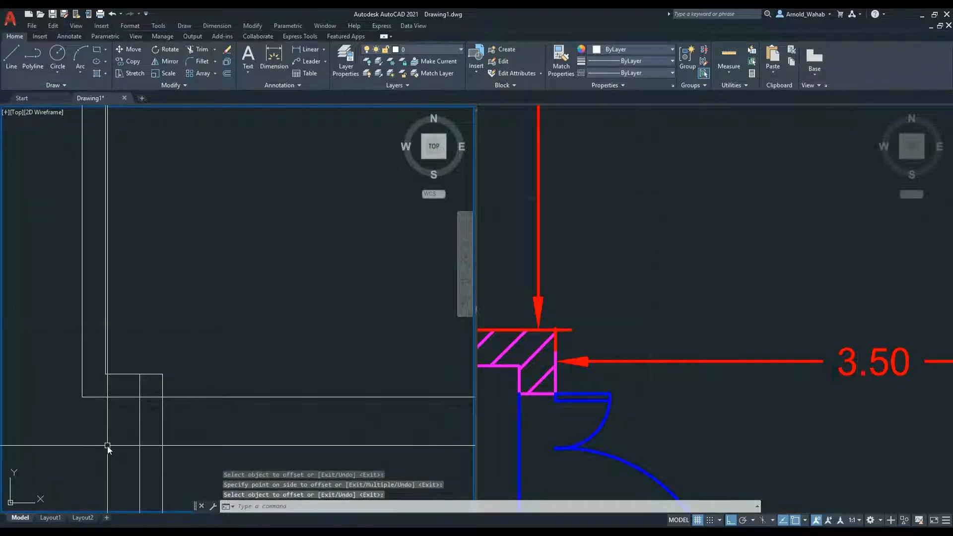
Fillet the outer vertical jog line with the outer lower wall line at radius 0
text(F)
key(Return)
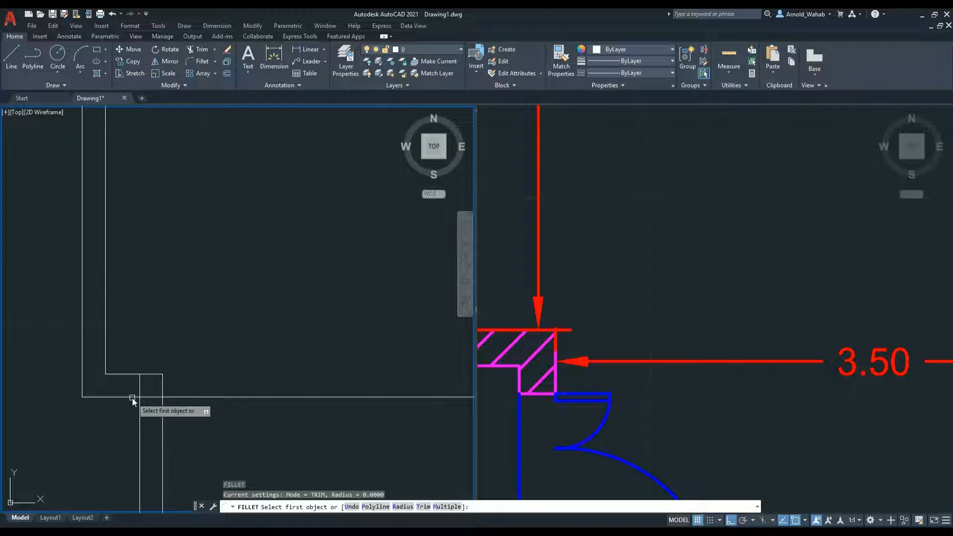
click(140, 412)
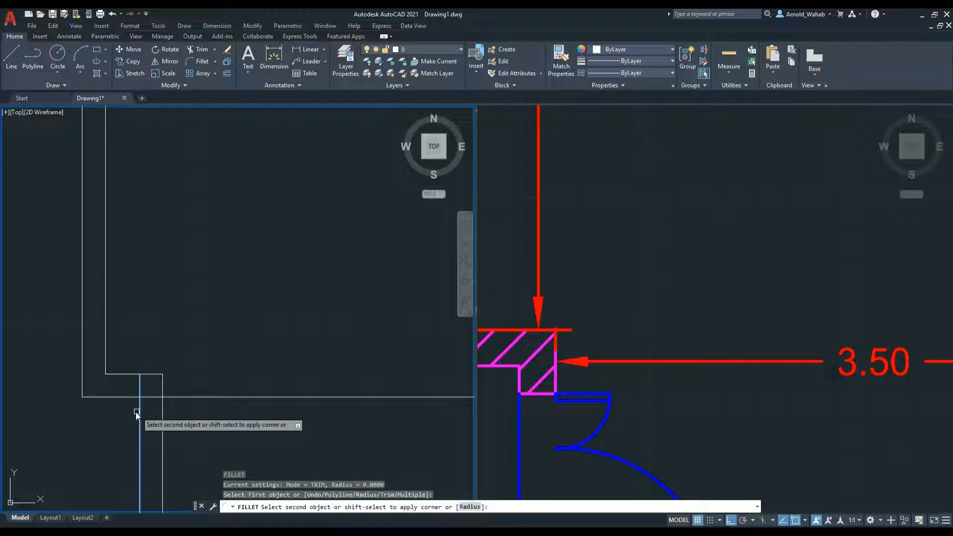
click(112, 396)
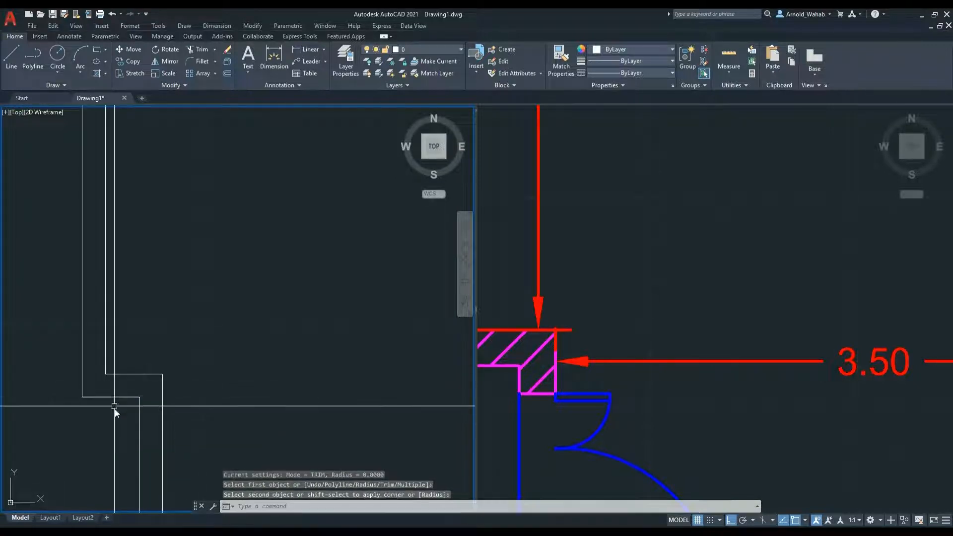
Add a linear dimension to the living room's inner left wall, placed just inside the room
scroll(166, 415, down, 3)
middle_drag(181, 408, 165, 416)
click(654, 394)
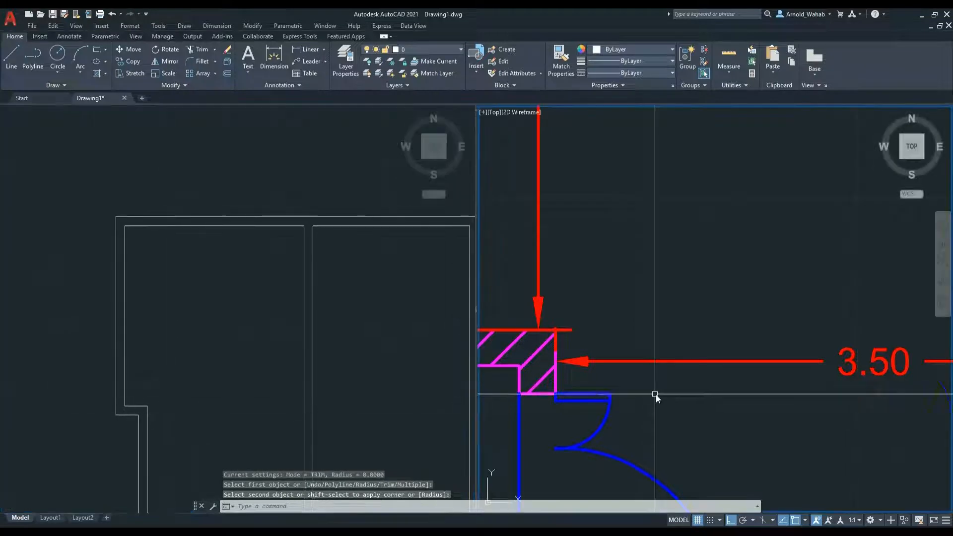
scroll(655, 392, down, 5)
middle_drag(659, 389, 680, 417)
click(175, 410)
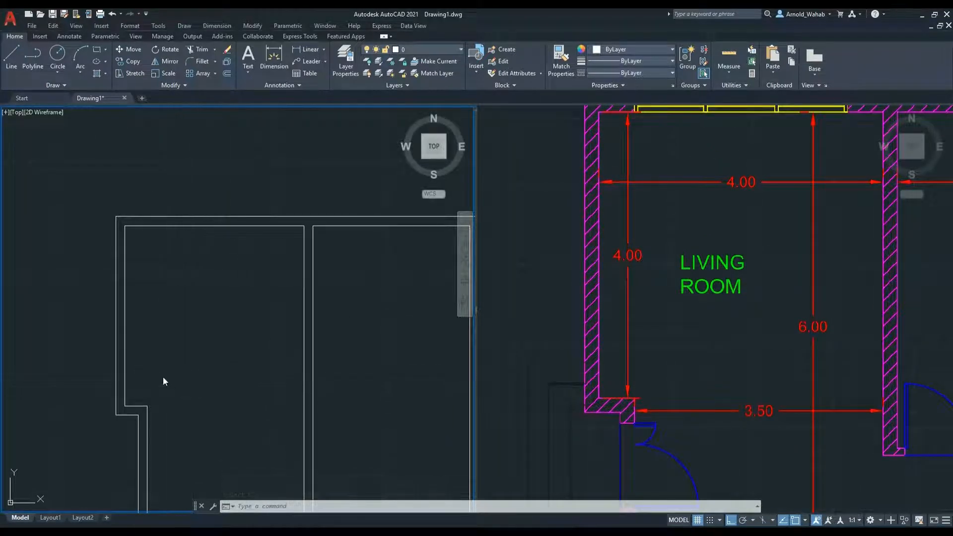
text(dli)
key(Return)
key(Return)
click(126, 372)
click(150, 375)
Add a linear dimension to the living room's inner top wall, placed just below the line
key(Return)
key(Return)
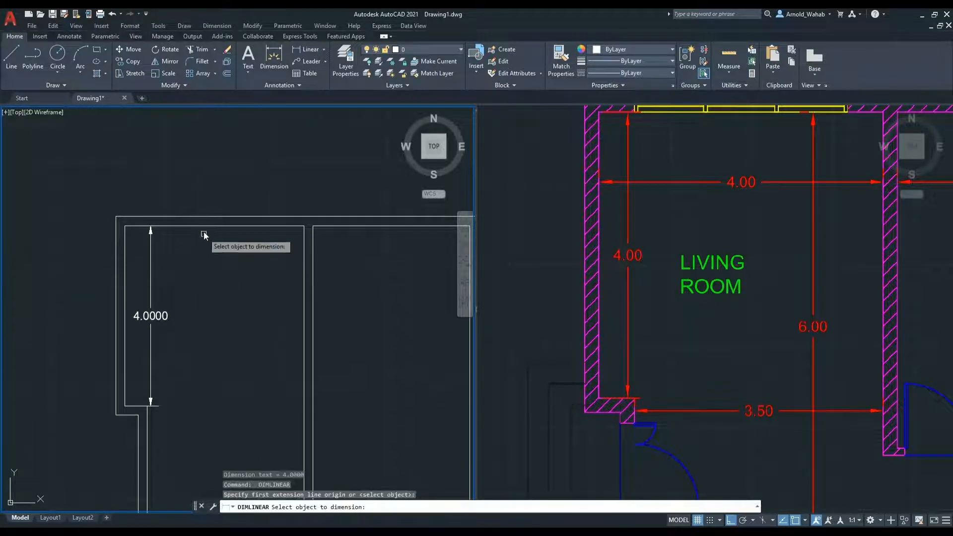
click(206, 227)
click(208, 262)
key(Escape)
key(Escape)
Measure the living room's width below the wall jog with a temporary linear dimension from the jog's inner line to the dividing wall
key(Return)
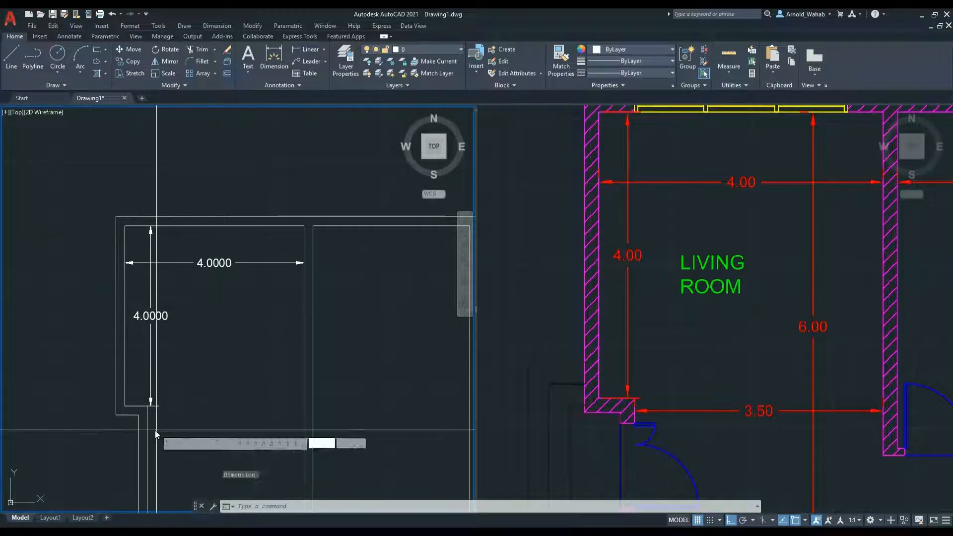
click(148, 429)
click(304, 435)
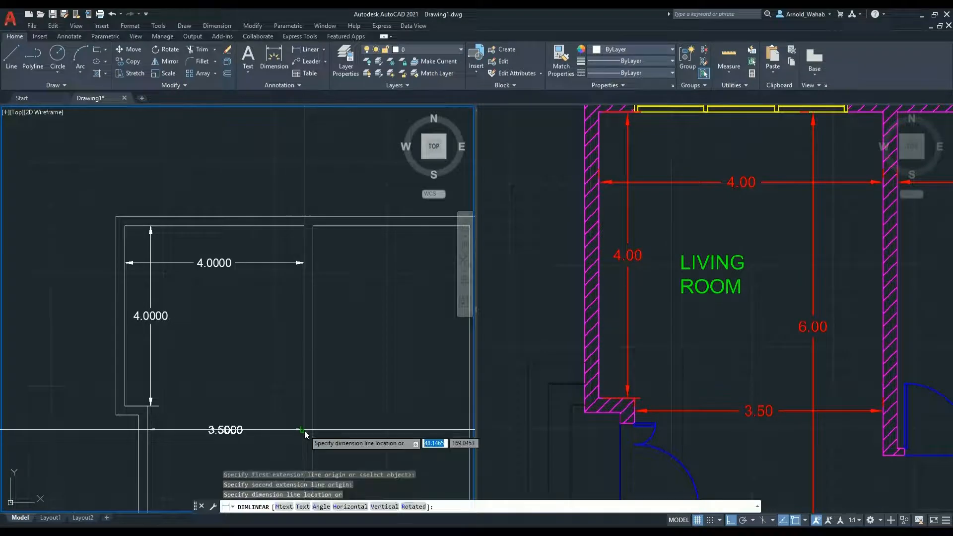
key(Escape)
key(Escape)
Measure the horizontal length of the jog's inner line with a temporary linear dimension between its two corners
scroll(137, 417, up, 4)
scroll(626, 402, up, 6)
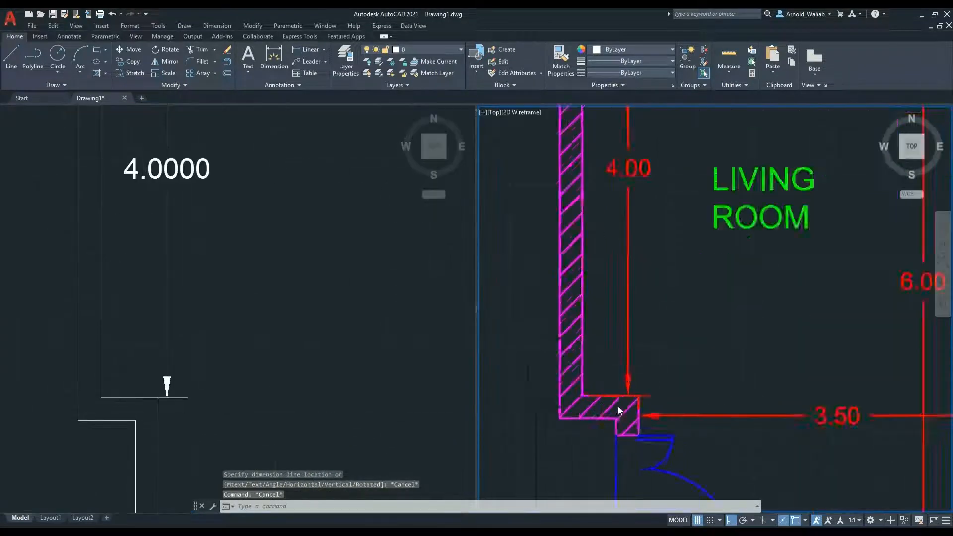
click(96, 371)
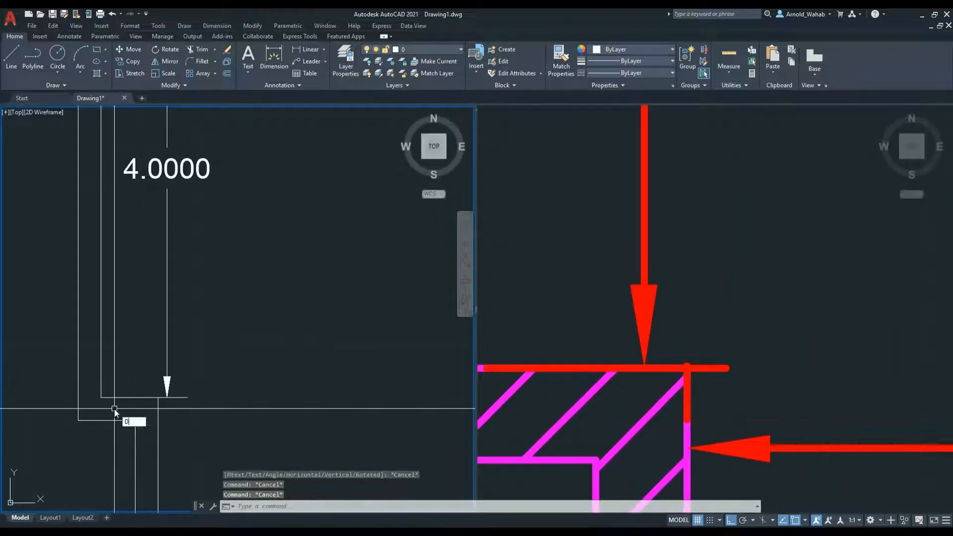
key(Return)
click(102, 401)
click(158, 398)
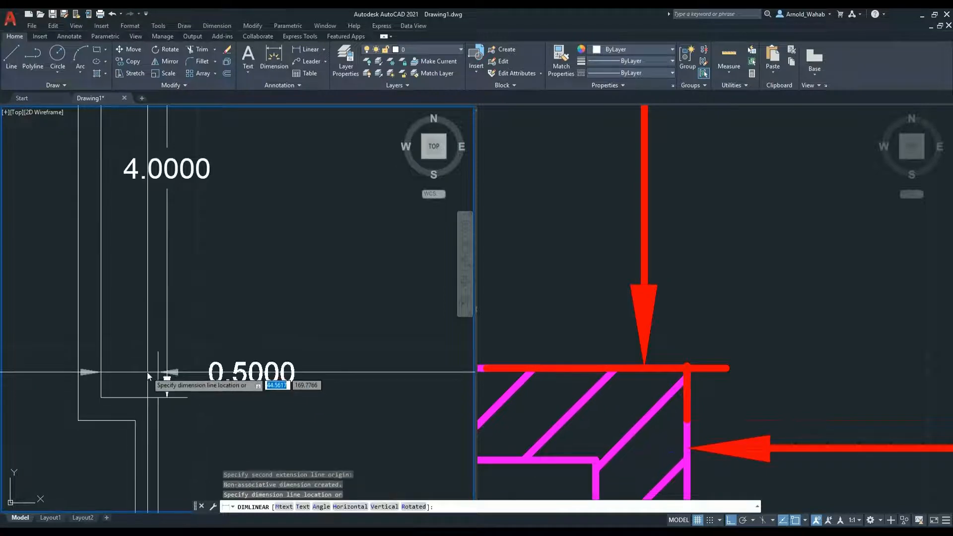
scroll(154, 378, down, 4)
key(Escape)
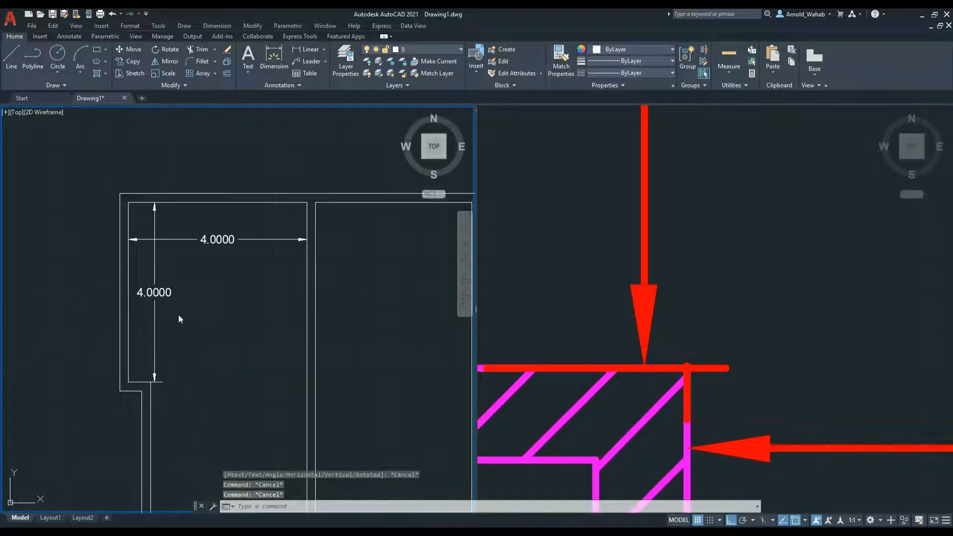
Erase the two linear dimensions inside the living room
text(e)
key(Return)
click(178, 315)
click(146, 233)
key(Return)
middle_drag(209, 296, 135, 327)
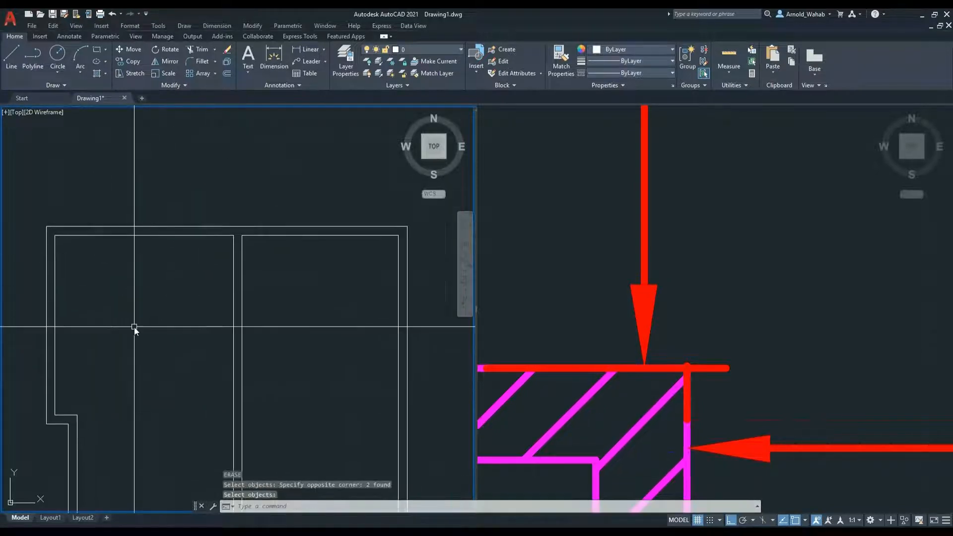
Compare the drawn living room and master bedroom walls with the same rooms in the reference plan
click(674, 305)
scroll(721, 301, down, 8)
scroll(721, 300, down, 3)
scroll(760, 323, up, 3)
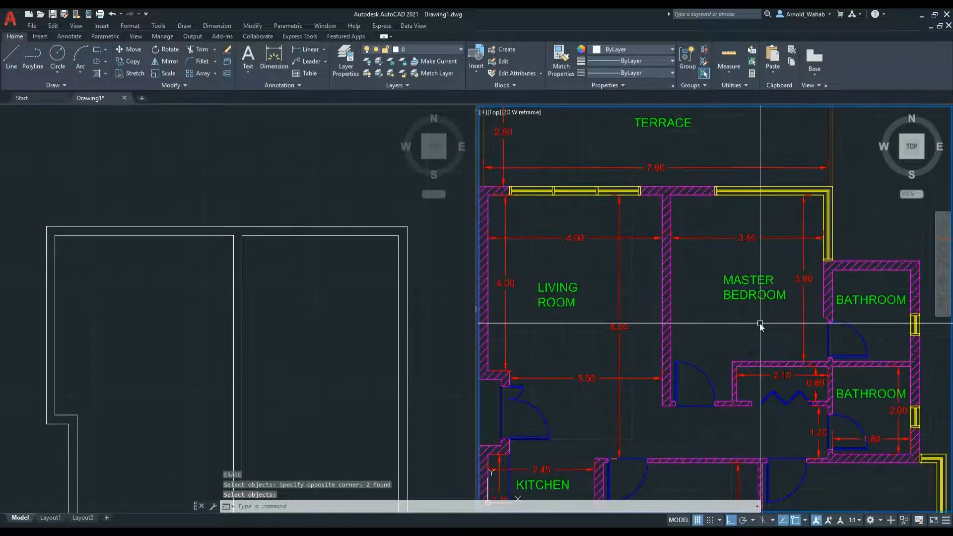
click(275, 309)
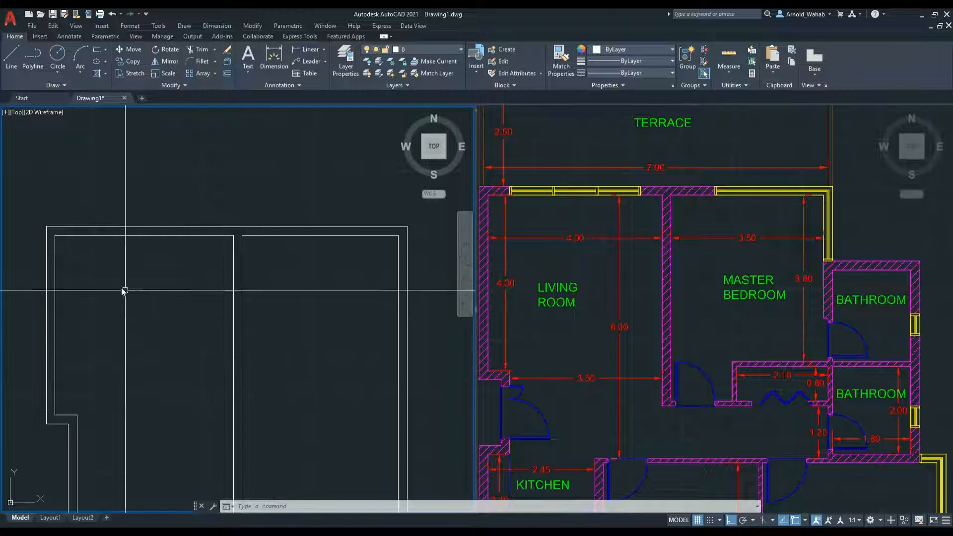
scroll(51, 227, up, 10)
scroll(82, 261, down, 2)
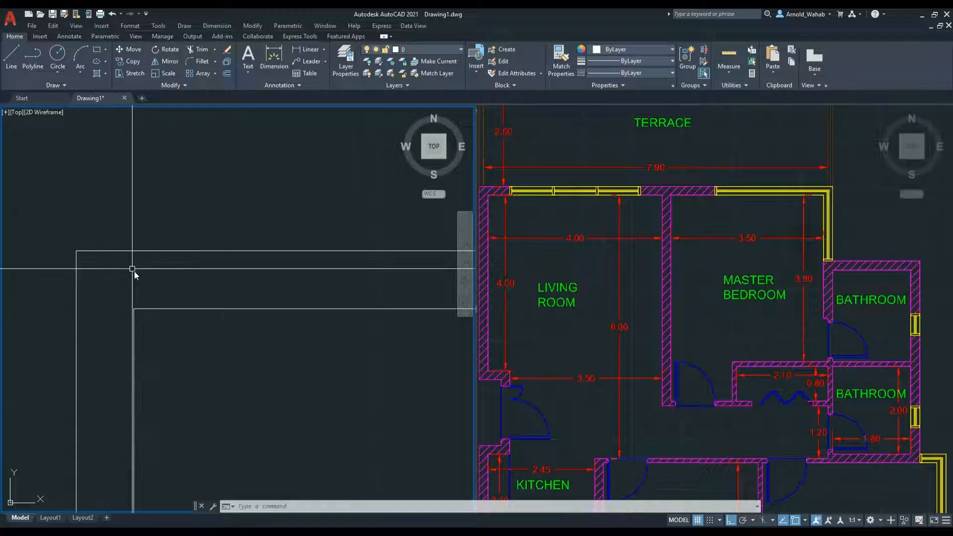
scroll(172, 328, down, 7)
middle_drag(324, 366, 322, 367)
scroll(145, 327, up, 6)
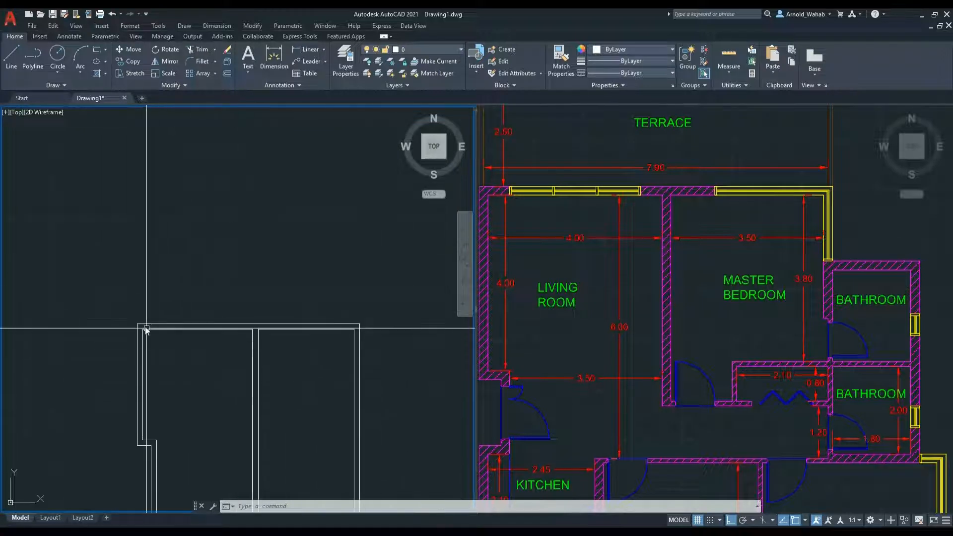
scroll(184, 338, down, 4)
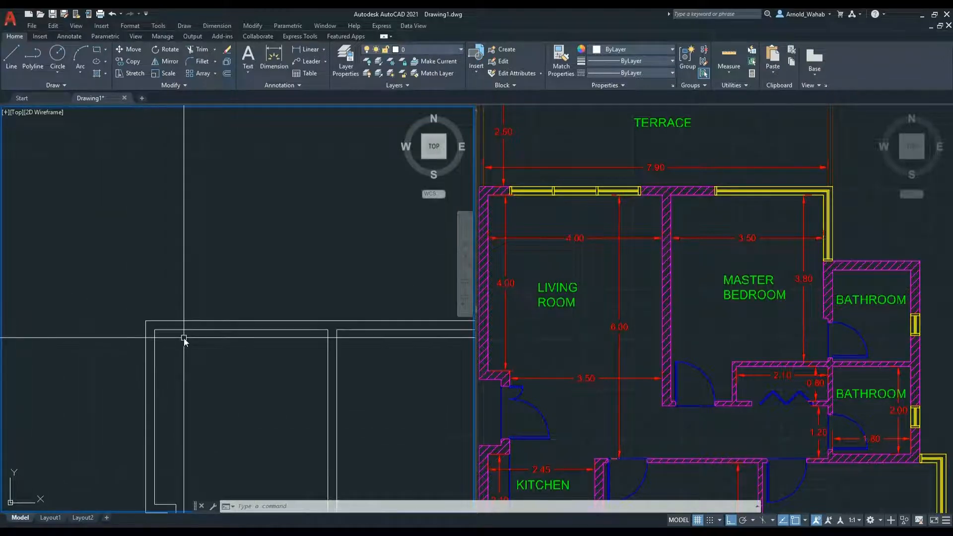
scroll(281, 385, down, 7)
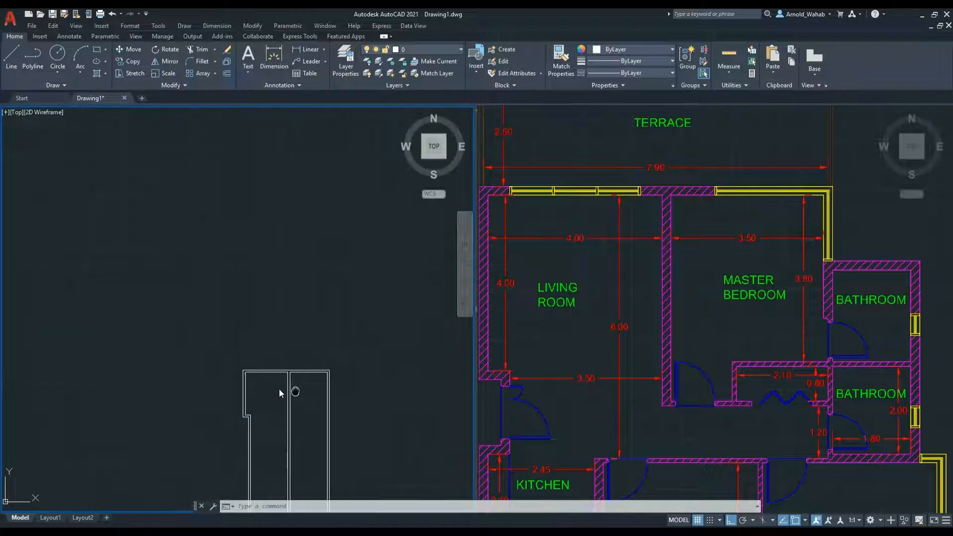
scroll(279, 389, up, 5)
middle_drag(281, 385, 207, 374)
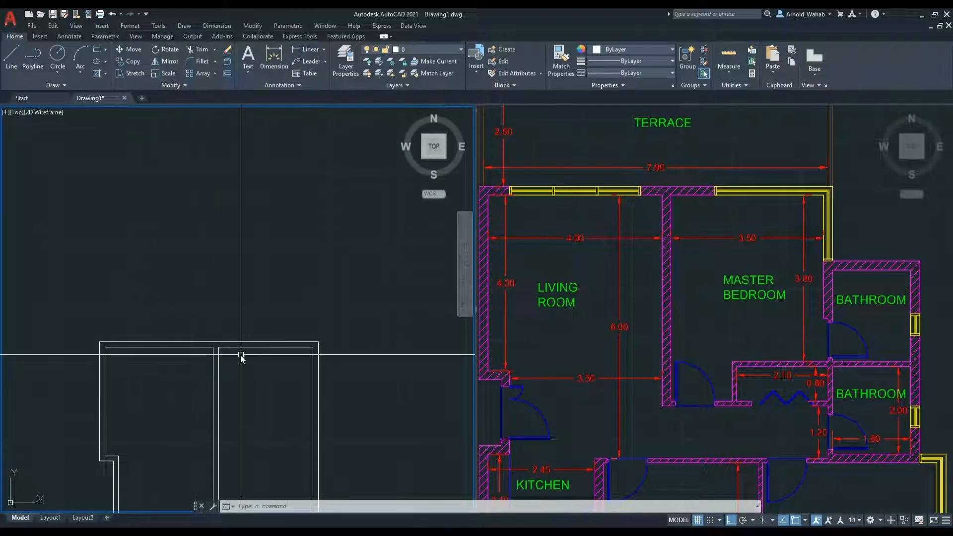
scroll(212, 345, up, 6)
scroll(181, 383, down, 6)
middle_drag(176, 389, 226, 377)
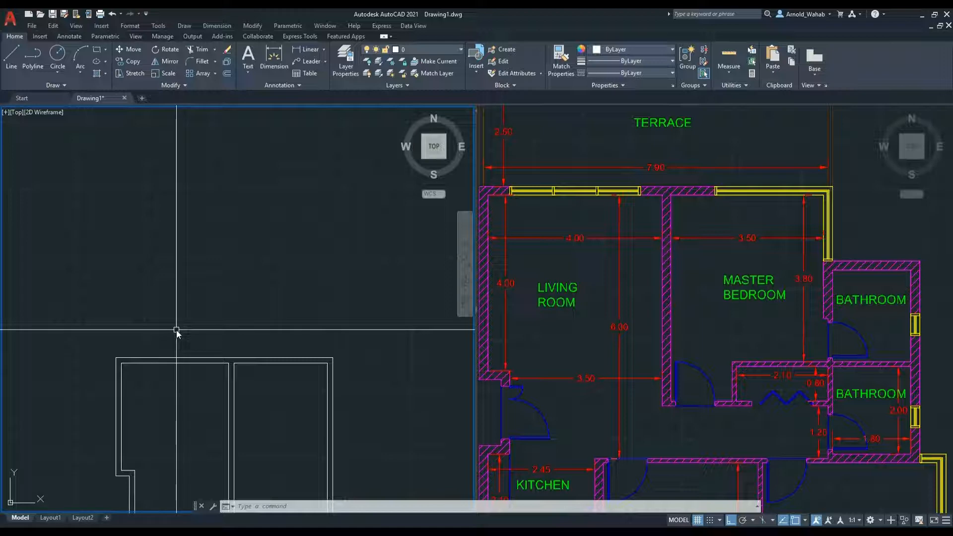
key(Return)
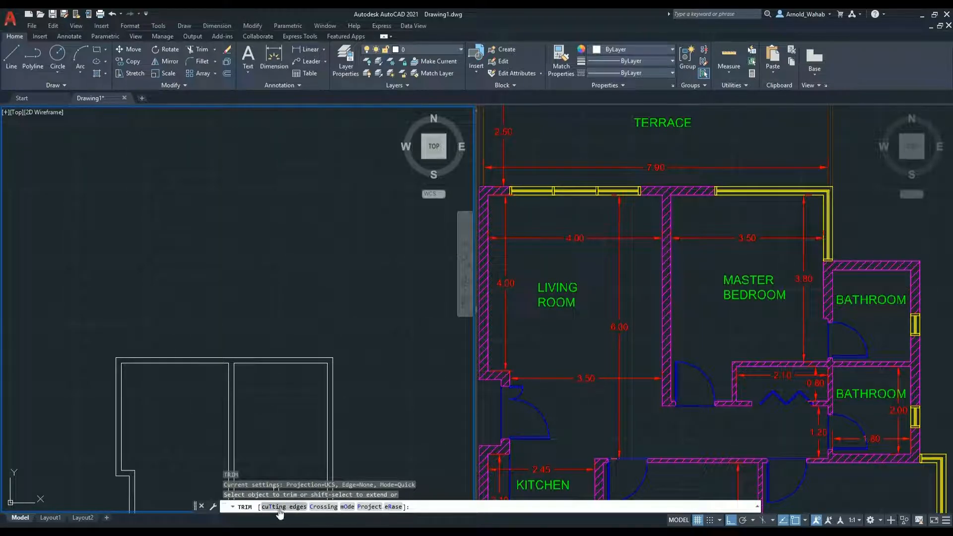
key(Escape)
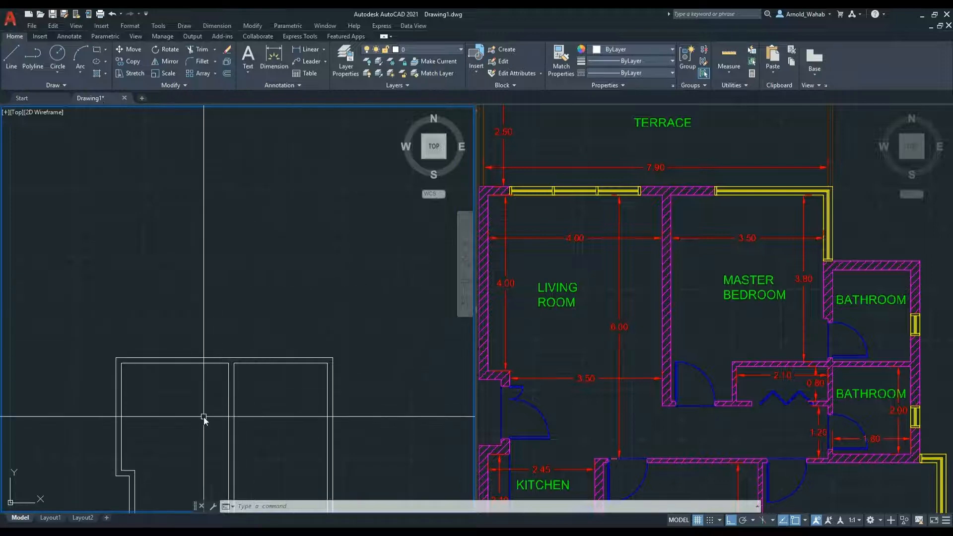
middle_drag(203, 442, 195, 397)
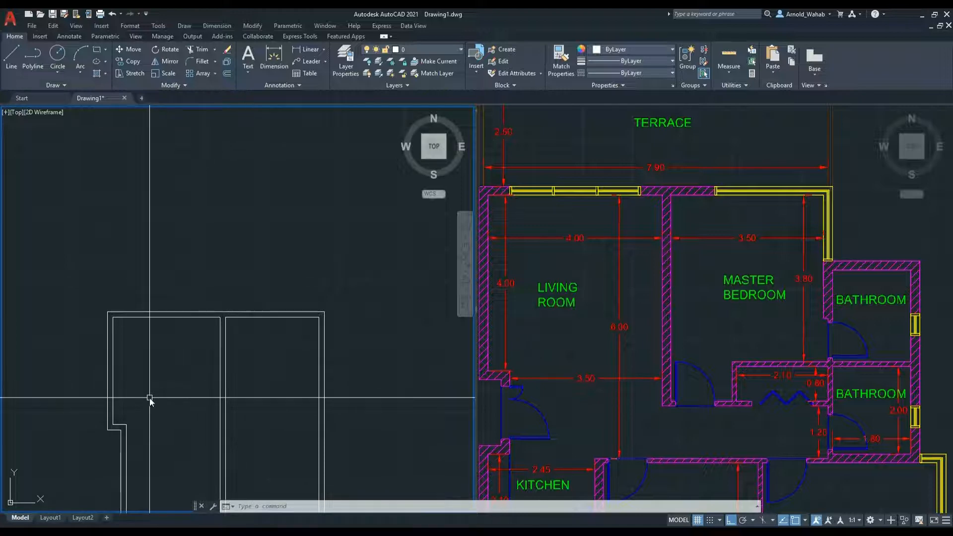
scroll(124, 410, up, 5)
scroll(124, 438, up, 2)
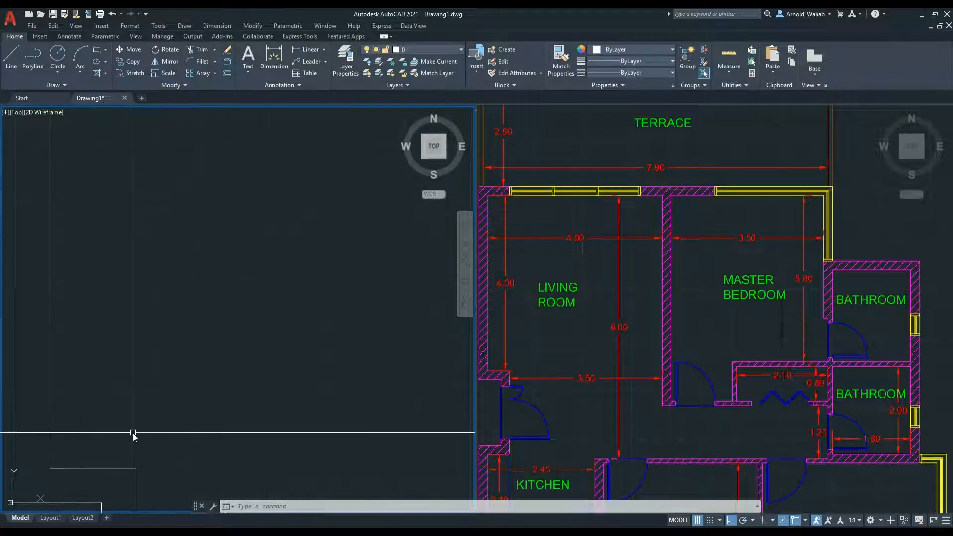
scroll(133, 434, down, 4)
scroll(166, 422, down, 4)
mouse_move(195, 410)
middle_down()
mouse_move(211, 408)
mouse_move(177, 401)
middle_up()
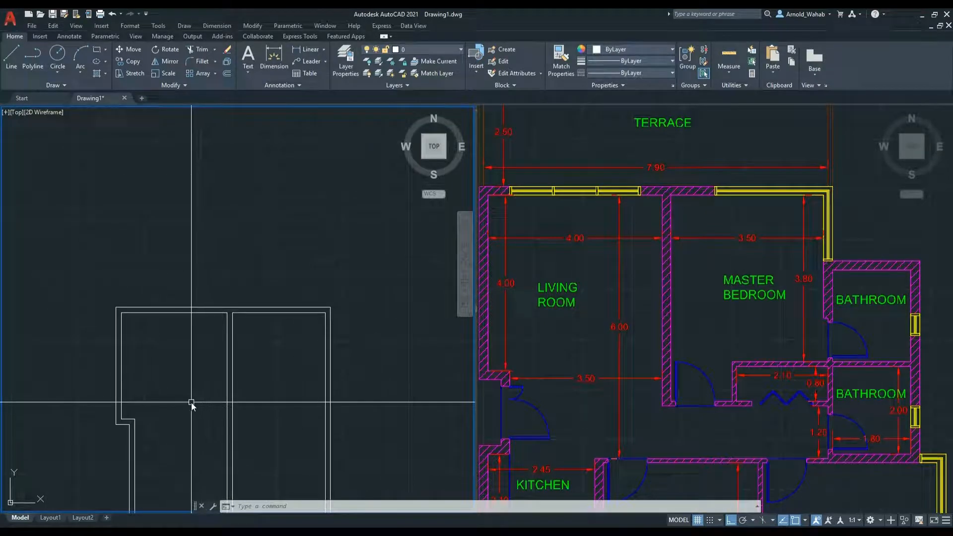
scroll(160, 417, up, 2)
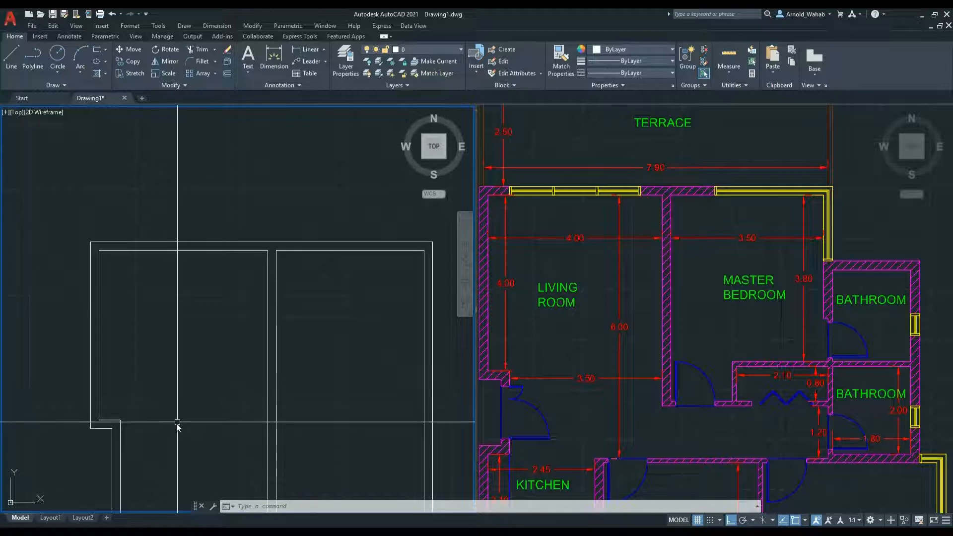
scroll(110, 437, up, 2)
scroll(111, 436, down, 2)
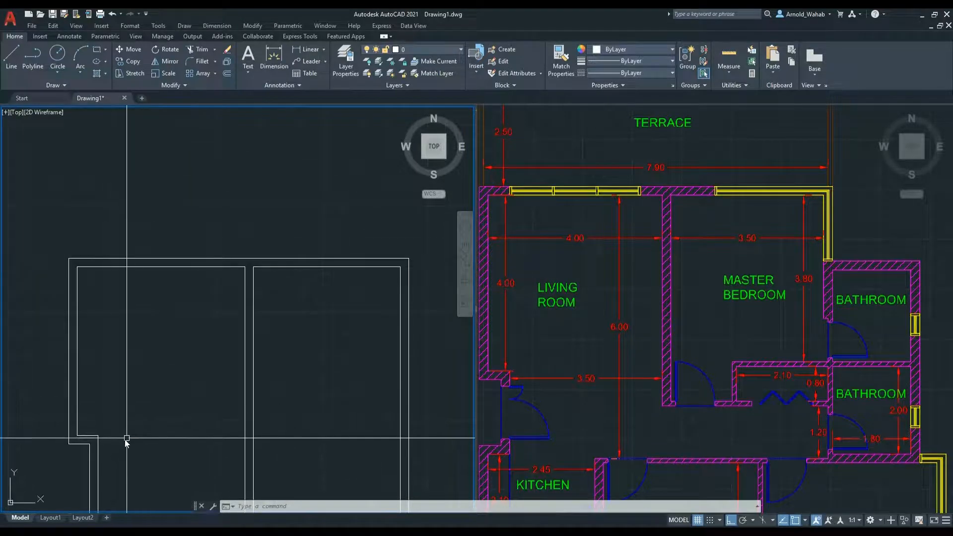
scroll(134, 444, down, 2)
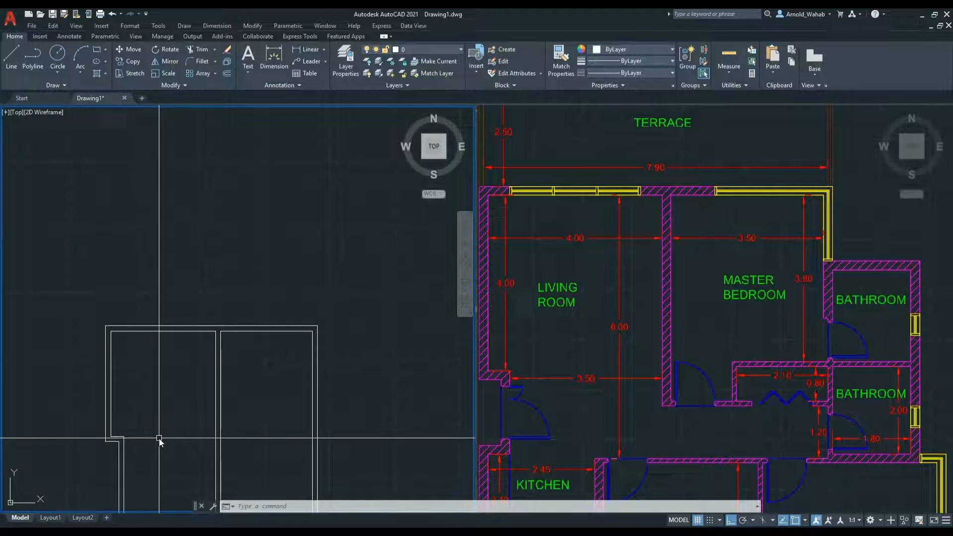
scroll(173, 446, up, 2)
middle_drag(178, 447, 168, 423)
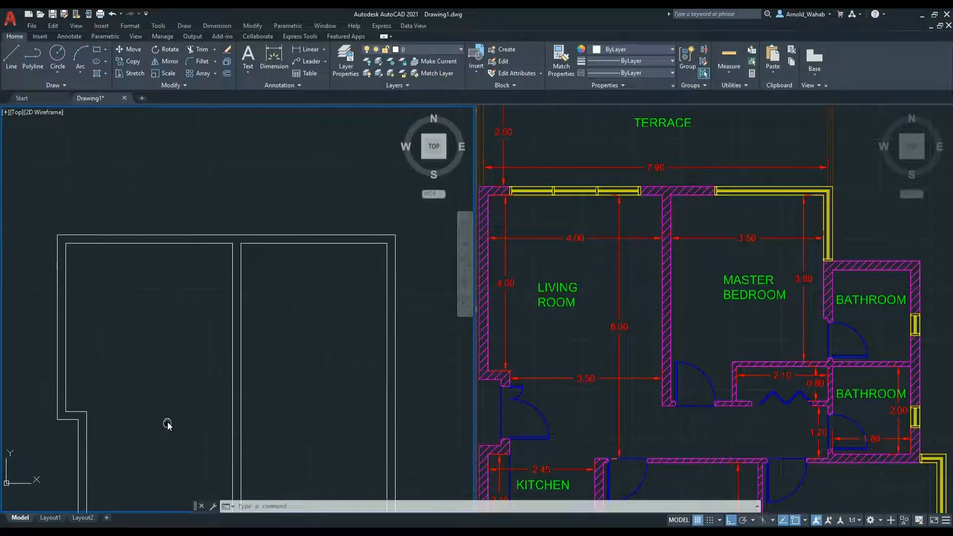
Examine the whole reference plan, from the terrace down to the kitchen, bathrooms and lower bedrooms
click(717, 413)
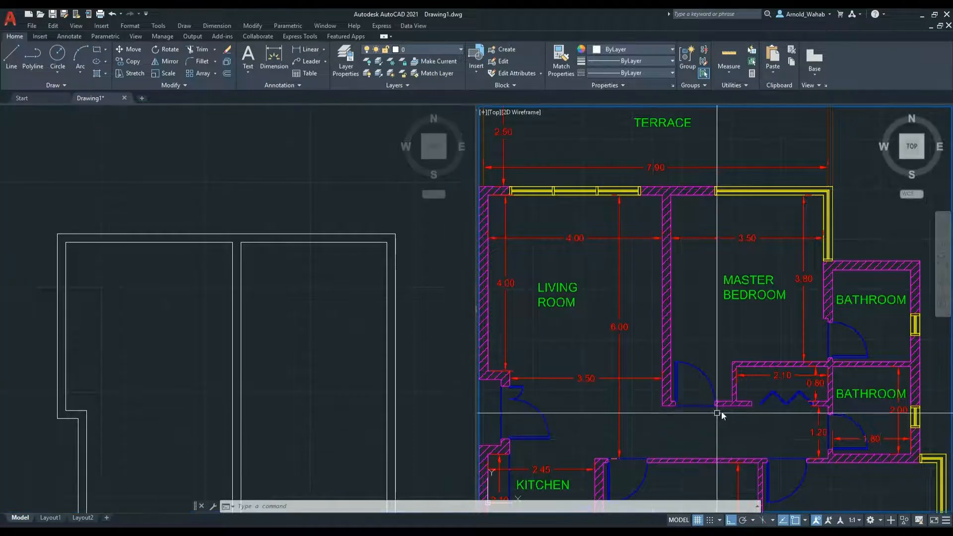
scroll(645, 435, down, 4)
middle_drag(645, 434, 686, 383)
scroll(616, 404, up, 6)
scroll(623, 391, down, 4)
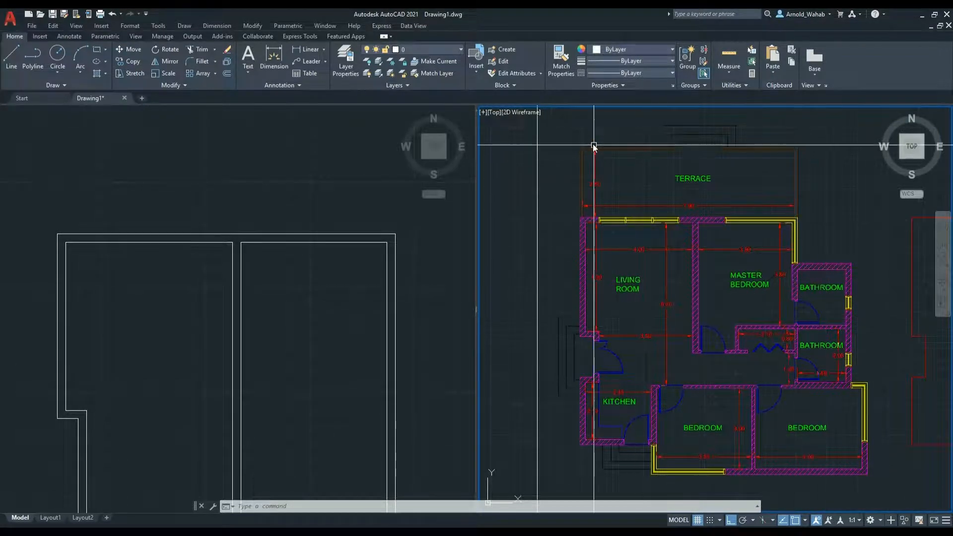
scroll(594, 145, up, 4)
scroll(694, 291, down, 4)
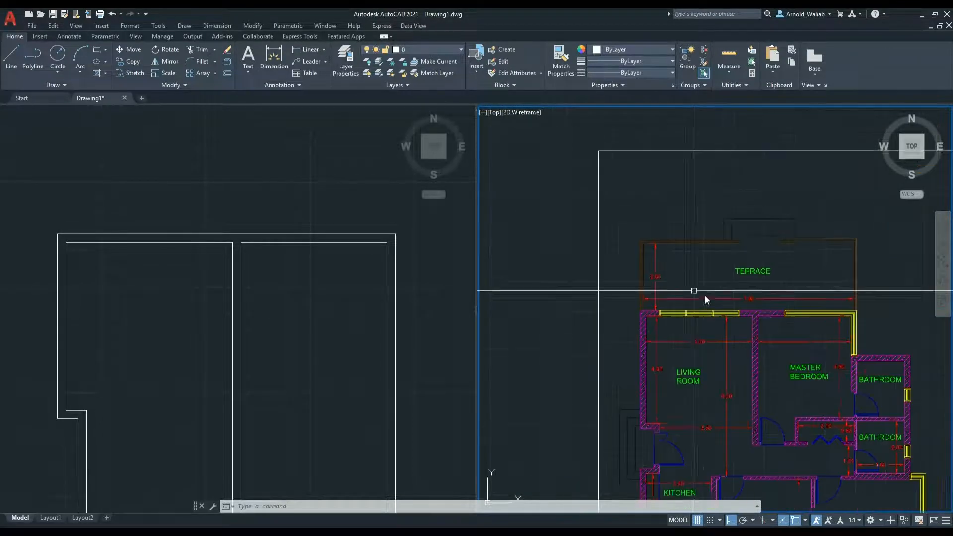
middle_drag(764, 356, 725, 295)
middle_drag(787, 380, 772, 327)
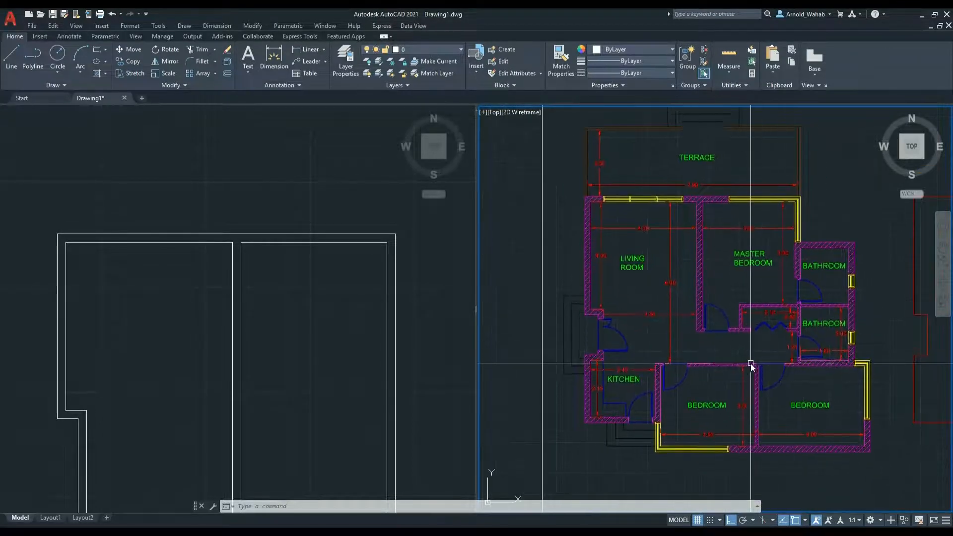